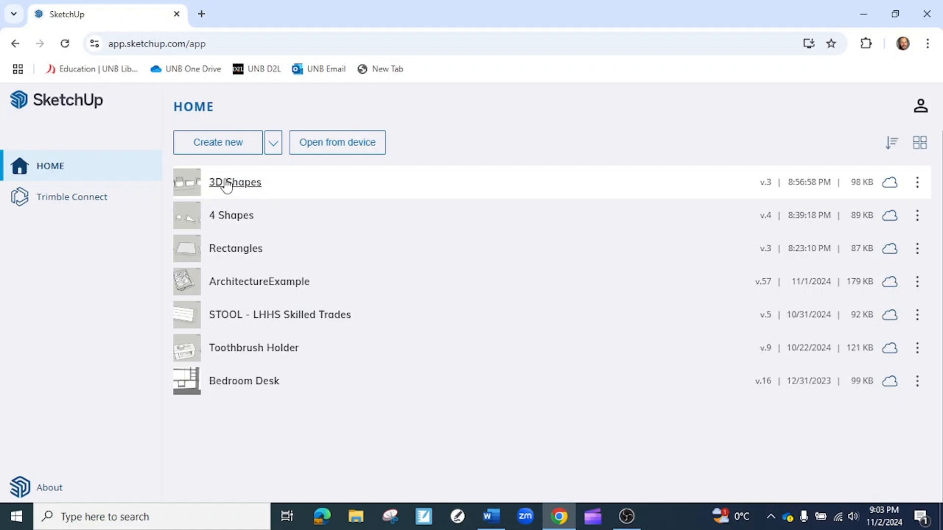
Step: Duplicate the 3D Shapes file and rename the copy Grouping & Editing
click(916, 186)
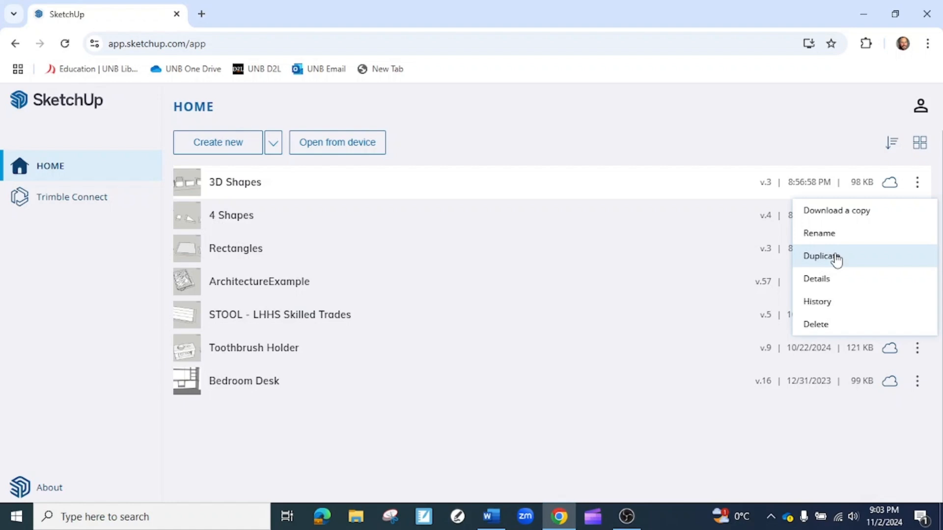
click(835, 258)
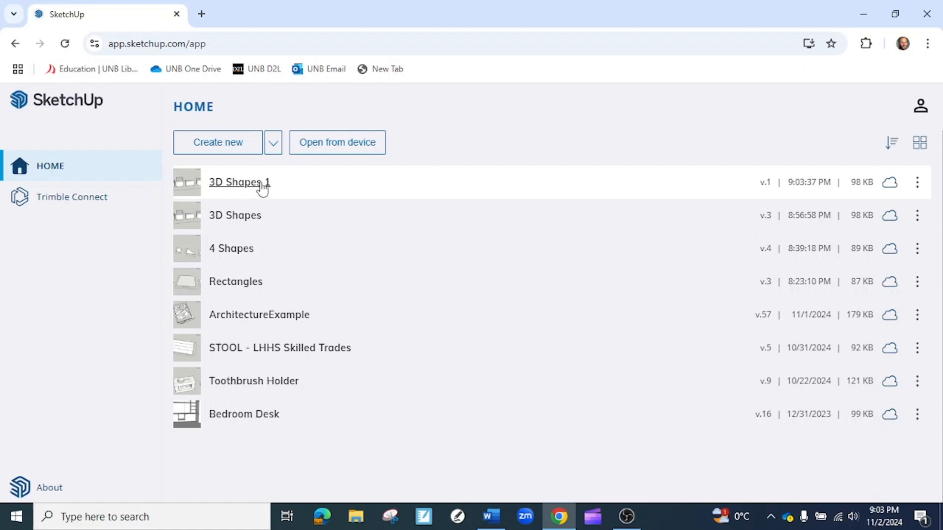
click(917, 184)
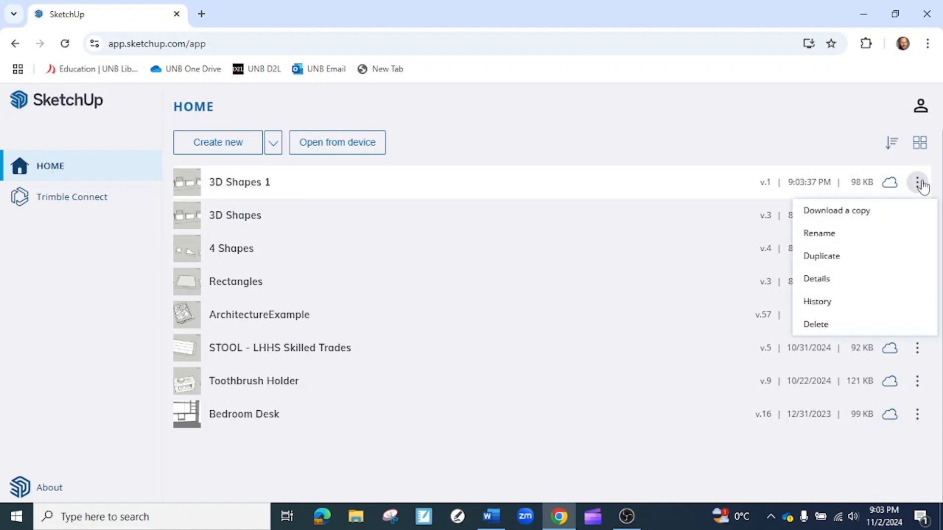
click(819, 233)
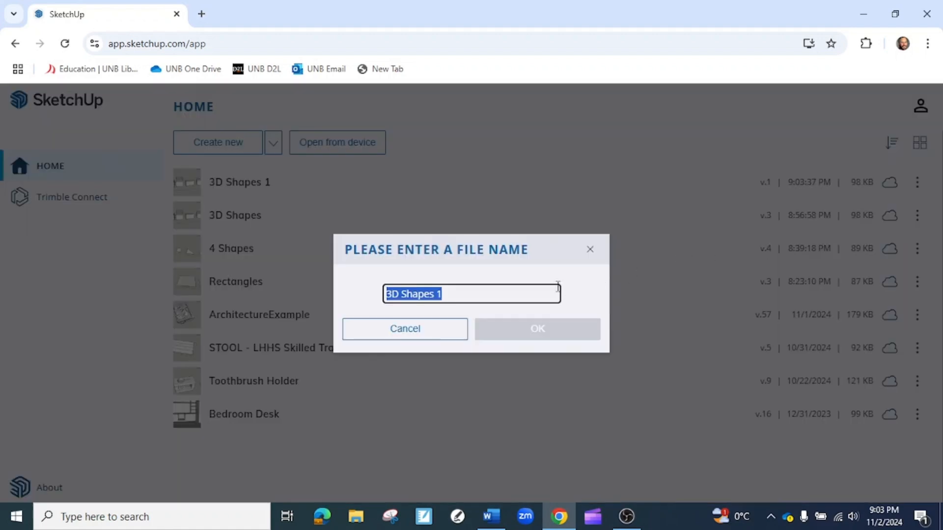
text(Gr)
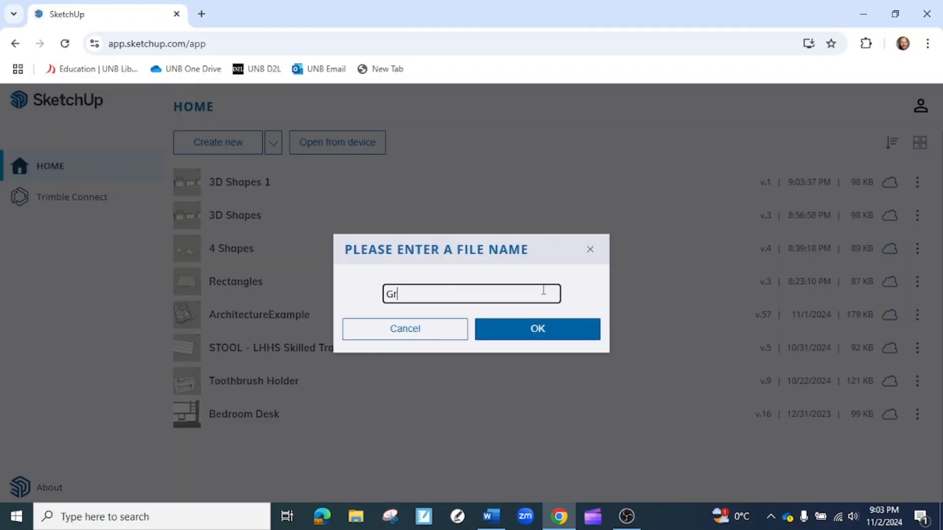
text(ouping)
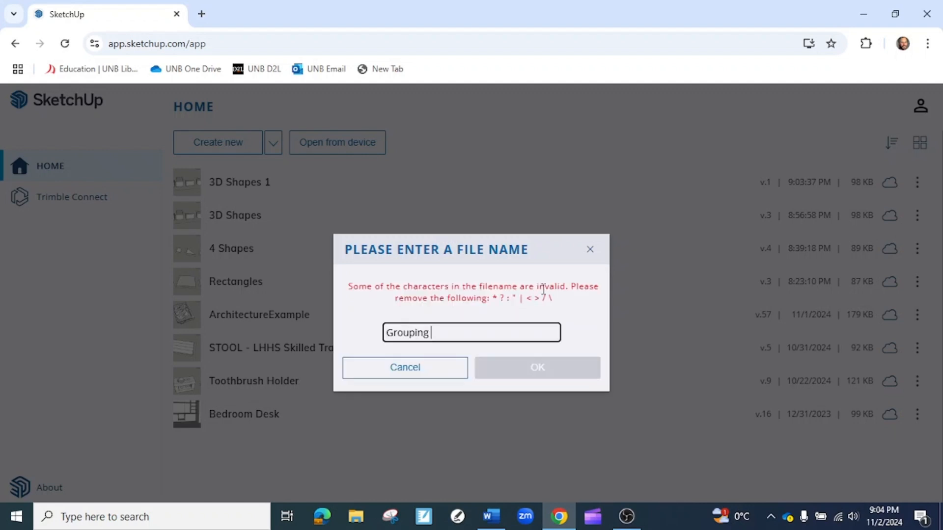
text( & Editing)
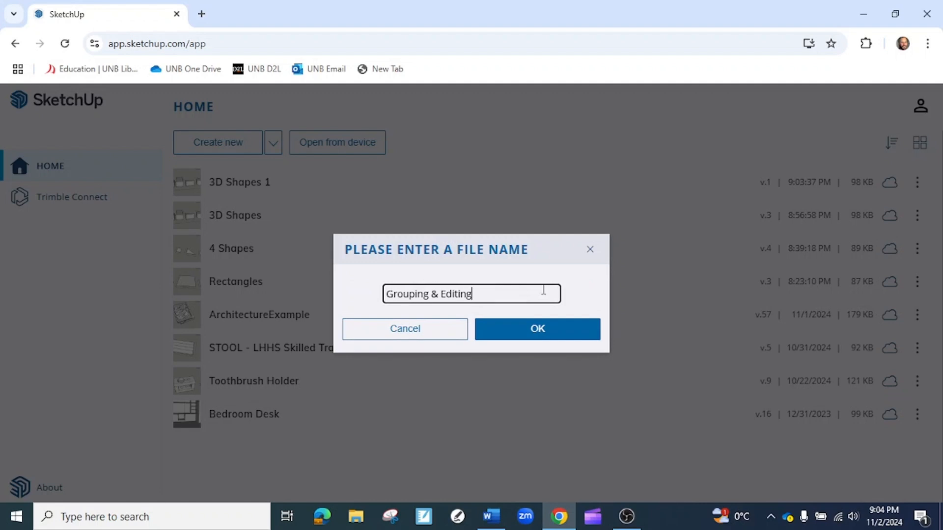
click(553, 335)
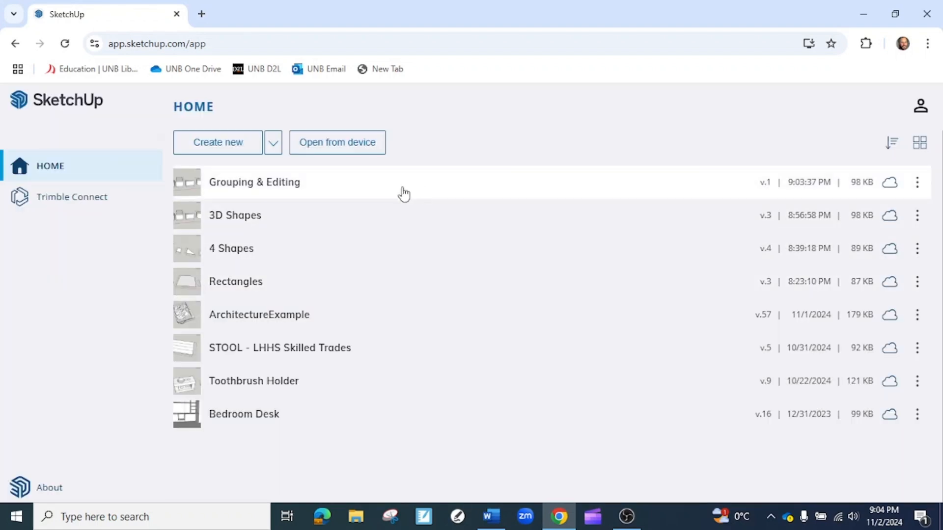
Step: Open the Grouping & Editing file and delete the cube's three 3' dimensions
click(267, 184)
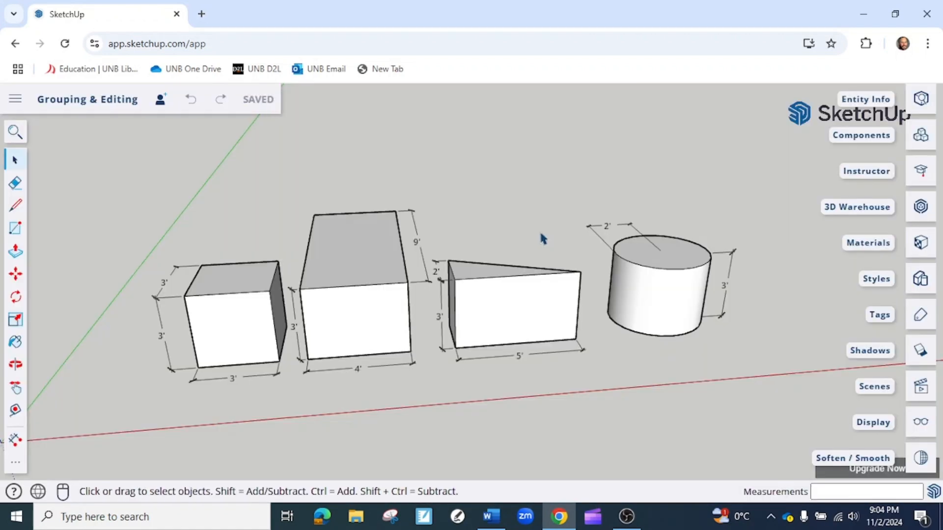
middle_drag(732, 234, 707, 253)
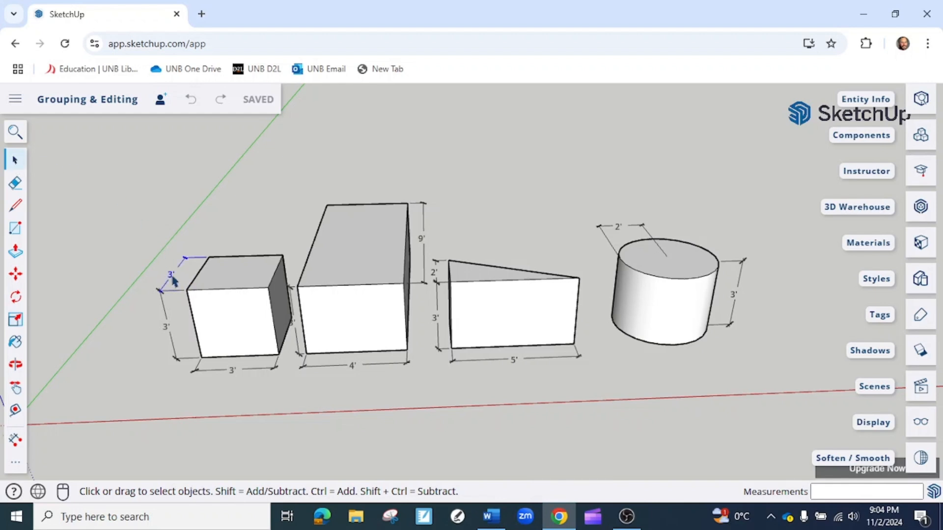
click(171, 278)
key(Delete)
click(167, 321)
key(Delete)
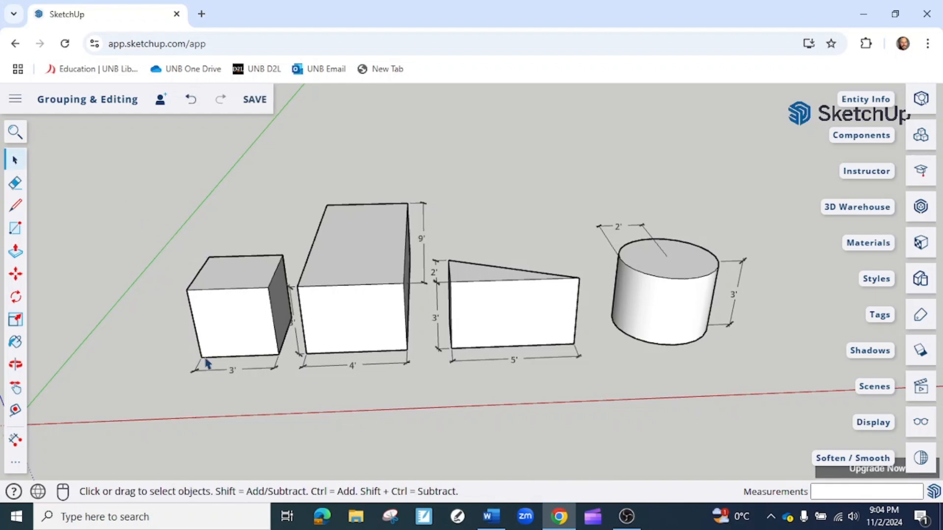
click(234, 376)
key(Delete)
Step: Delete the long box's 3' and 4' dimensions and the triangular prism's 3' and 2' dimensions
click(300, 350)
key(Delete)
click(351, 366)
key(Delete)
click(438, 324)
key(Delete)
click(436, 273)
key(Delete)
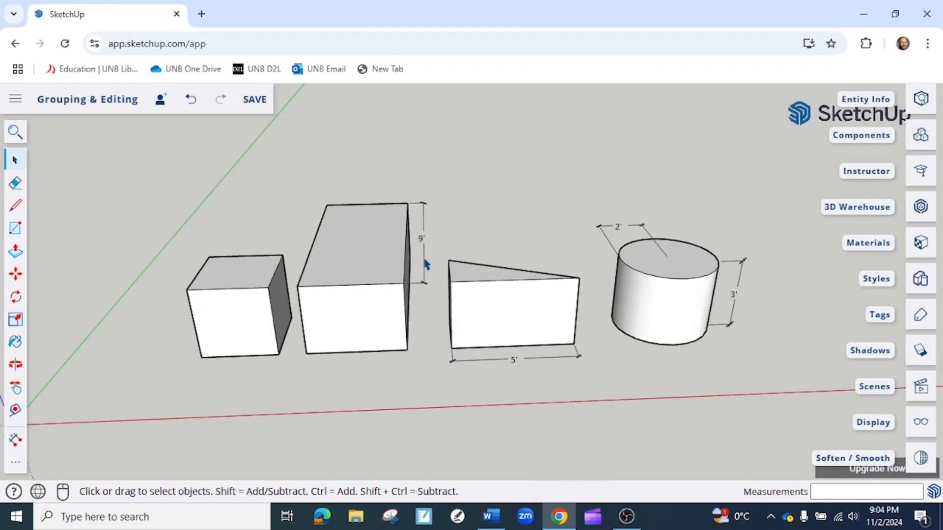
click(394, 236)
key(Delete)
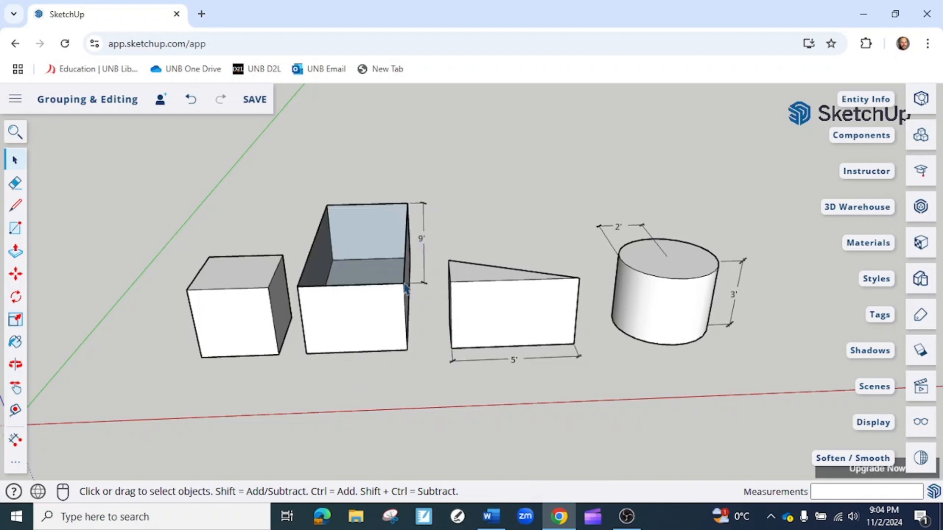
middle_drag(404, 289, 342, 310)
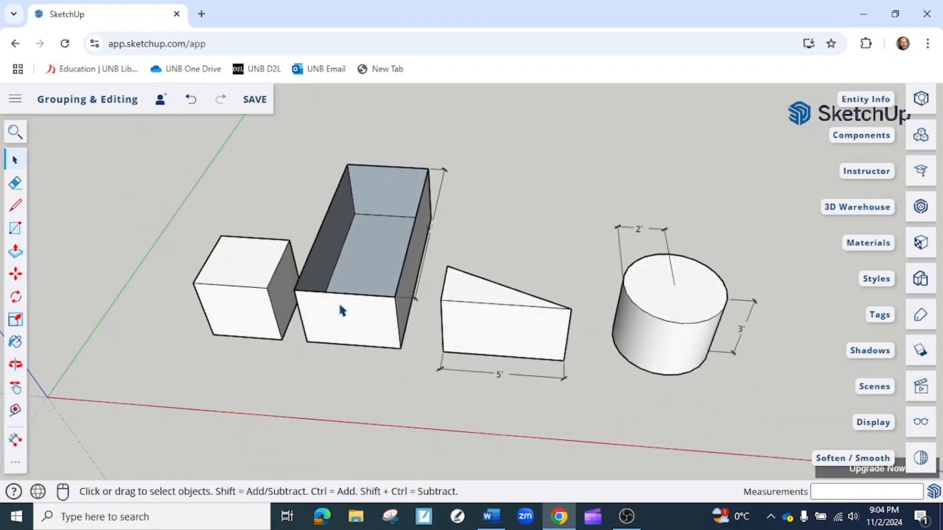
key(ctrl+z)
Step: Delete the long box's 9' dimension, the triangular prism's 5' dimension and the cylinder's 2' radius dimension
click(431, 238)
key(Delete)
click(487, 375)
key(Delete)
drag(639, 242, 599, 251)
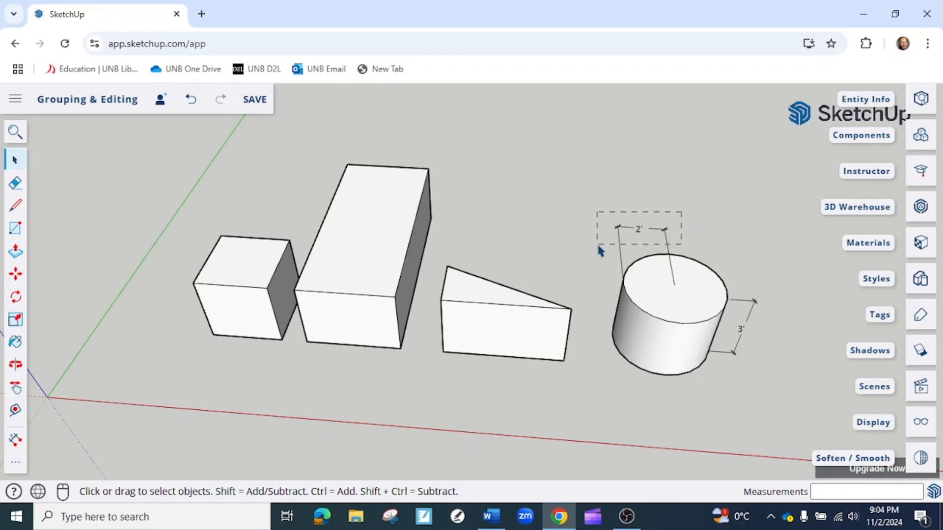
key(Delete)
drag(734, 357, 684, 389)
key(Delete)
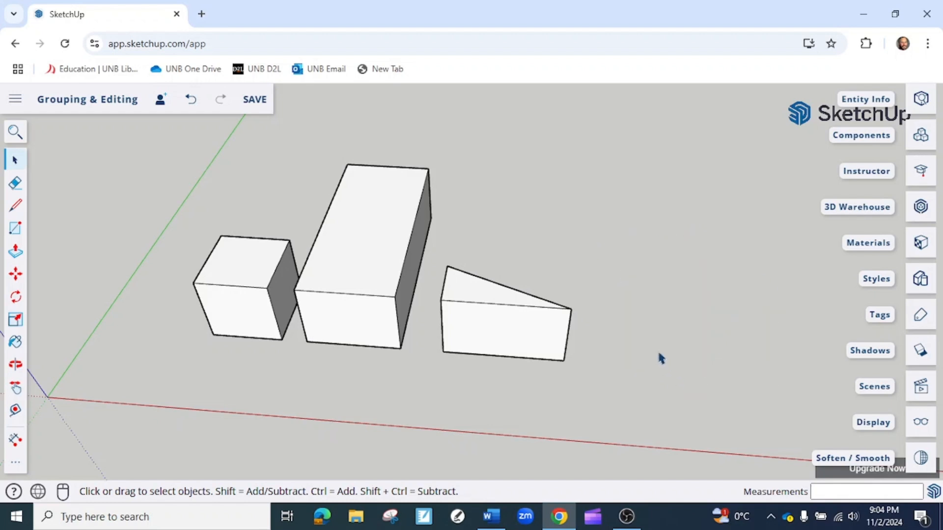
key(ctrl+z)
Step: Delete the cylinder's 3' height dimension
click(744, 332)
key(Delete)
middle_drag(418, 338, 388, 323)
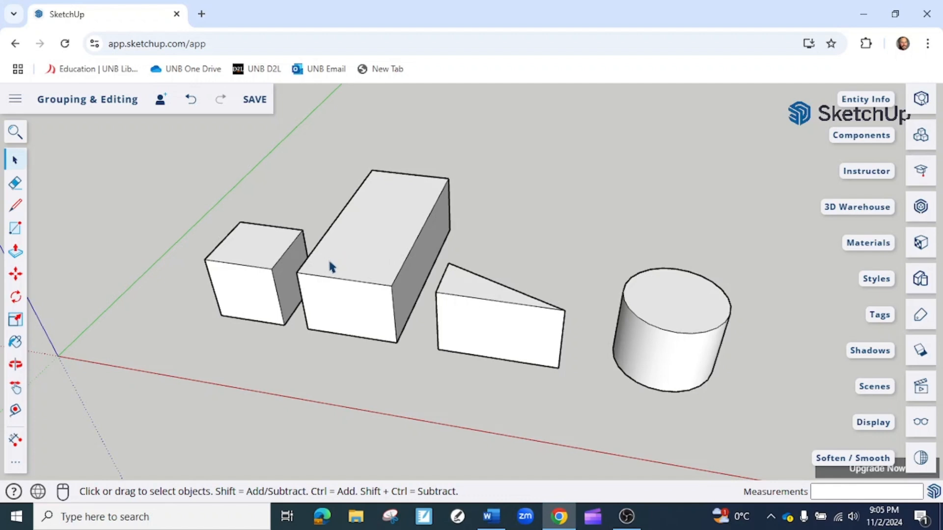
Step: Move the whole cube by its upper front corner onto the adjacent upper front corner of the long box
middle_drag(303, 292, 385, 280)
scroll(362, 293, up, 5)
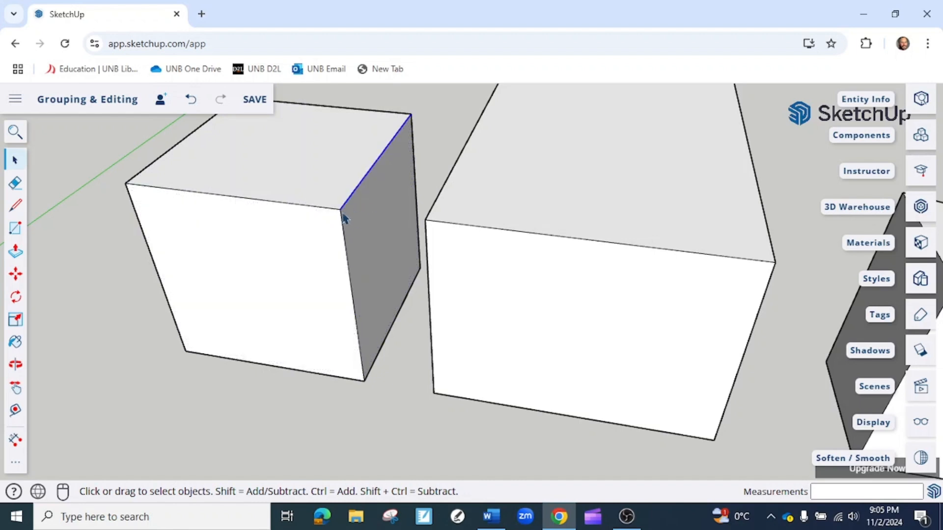
scroll(342, 218, up, 5)
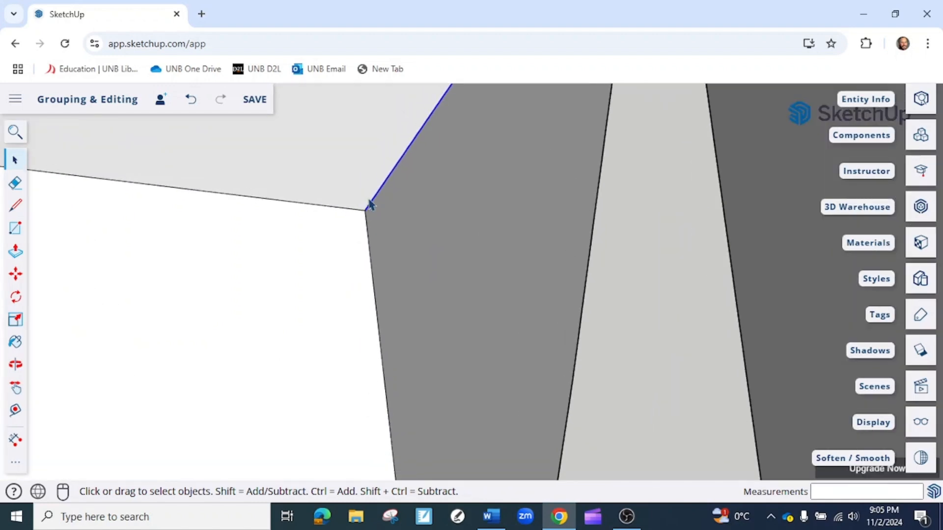
scroll(361, 210, down, 3)
scroll(383, 243, down, 3)
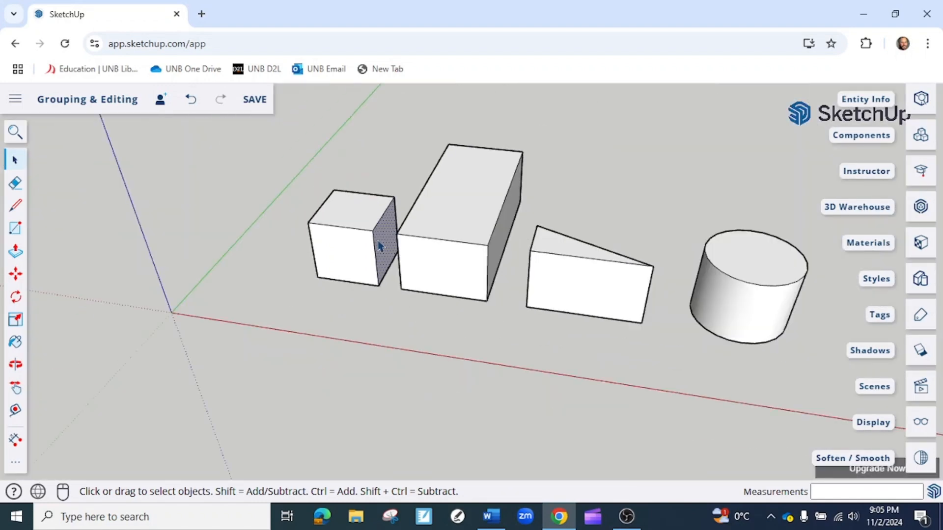
scroll(379, 245, up, 3)
middle_drag(388, 247, 429, 250)
scroll(421, 237, down, 3)
triple_click(426, 248)
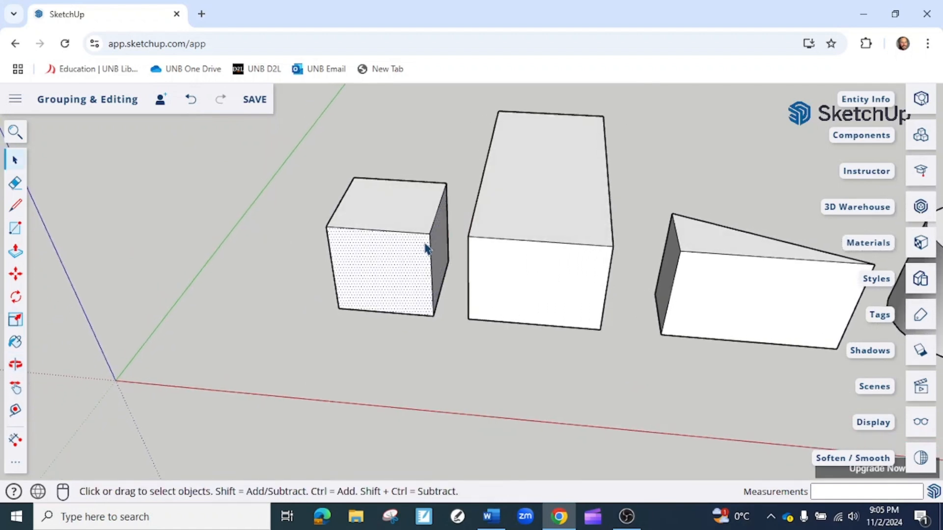
scroll(430, 249, up, 3)
key(m)
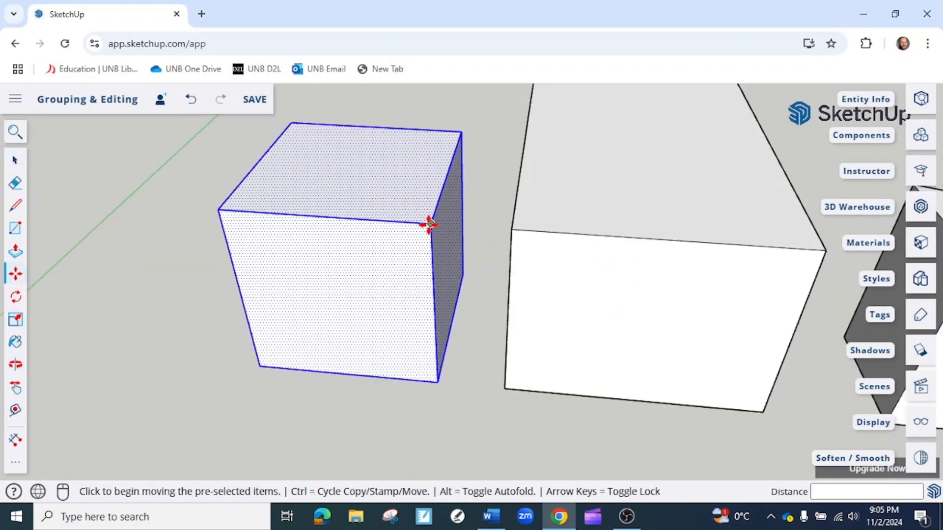
click(430, 224)
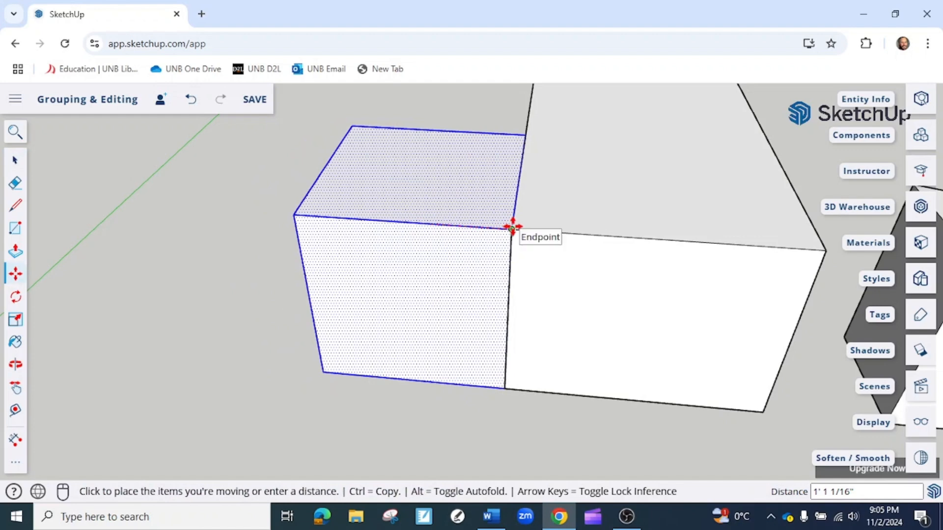
click(513, 225)
scroll(435, 408, down, 2)
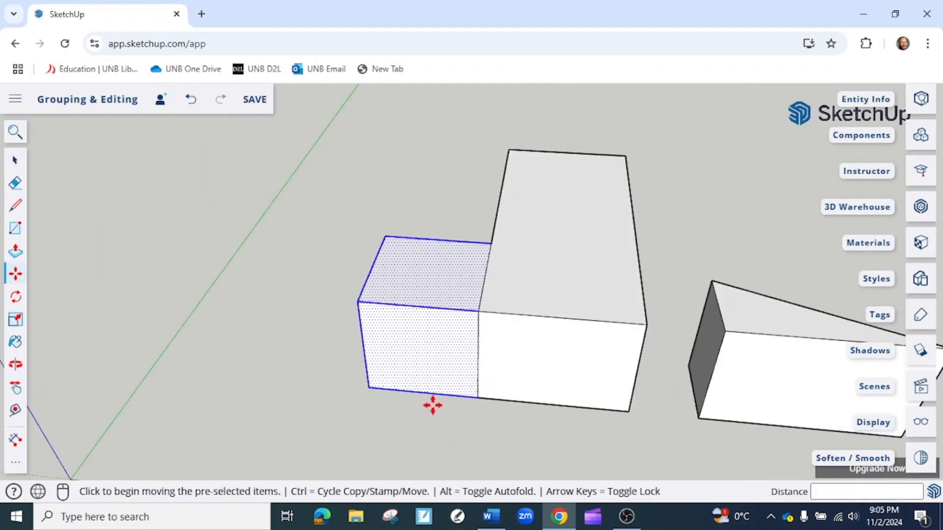
Step: Delete the edge that separates the top faces of the cube and the long box
scroll(445, 394, up, 2)
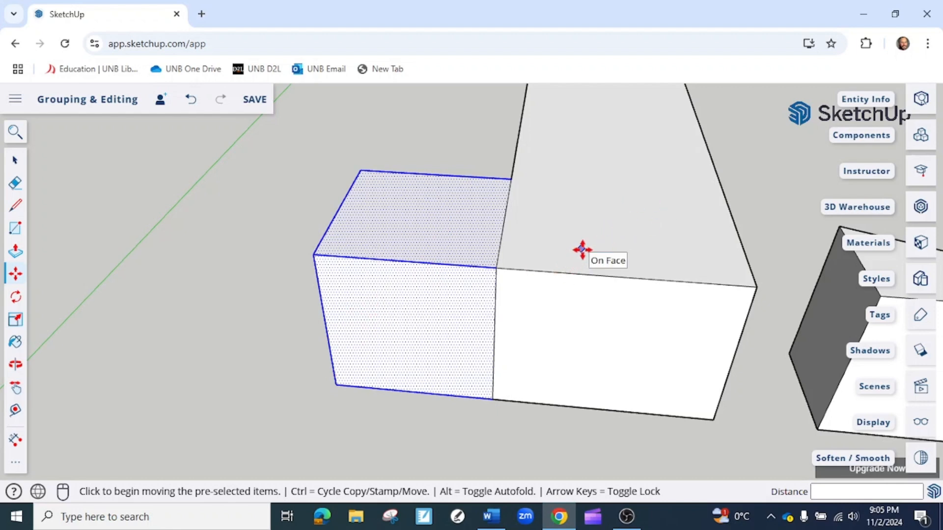
key(space)
click(253, 225)
click(542, 223)
click(498, 240)
click(501, 271)
click(498, 264)
key(Delete)
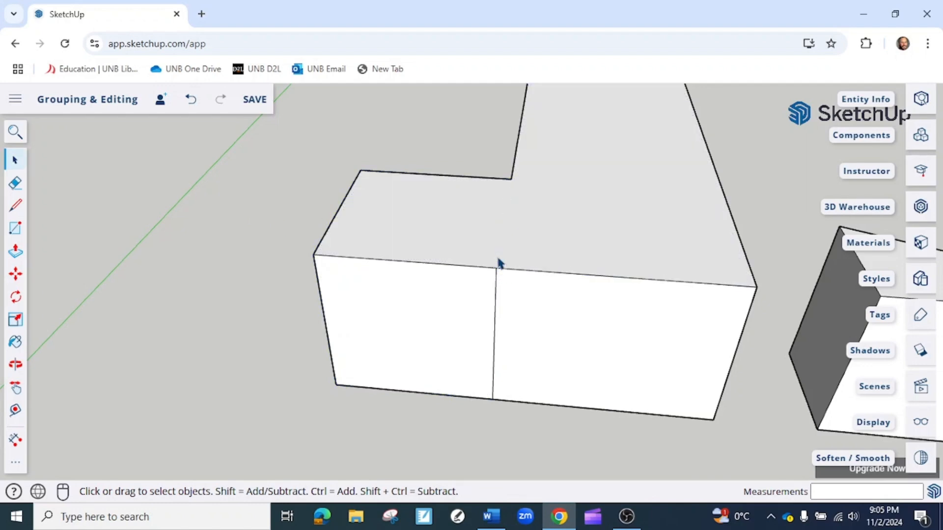
Step: Try Push/Pull on the merged top face of the cube and long box without keeping the extrusion
key(p)
click(500, 244)
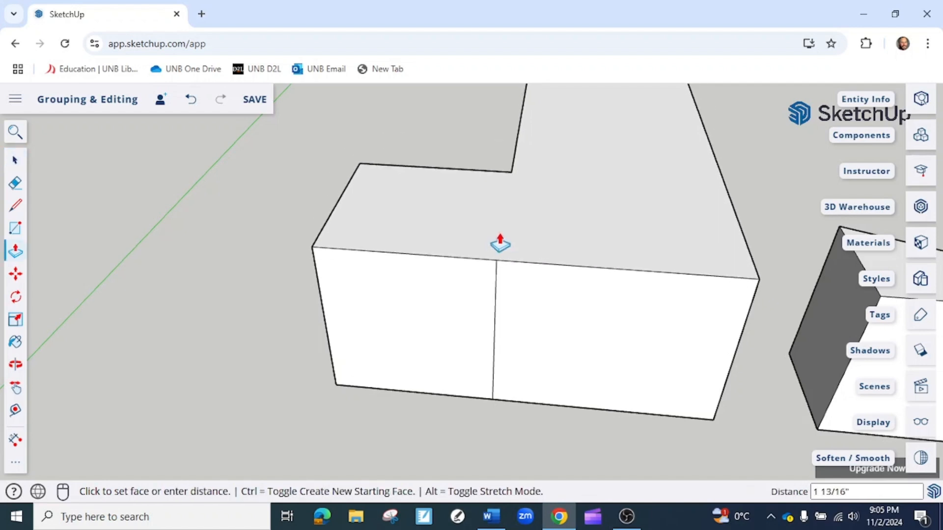
key(space)
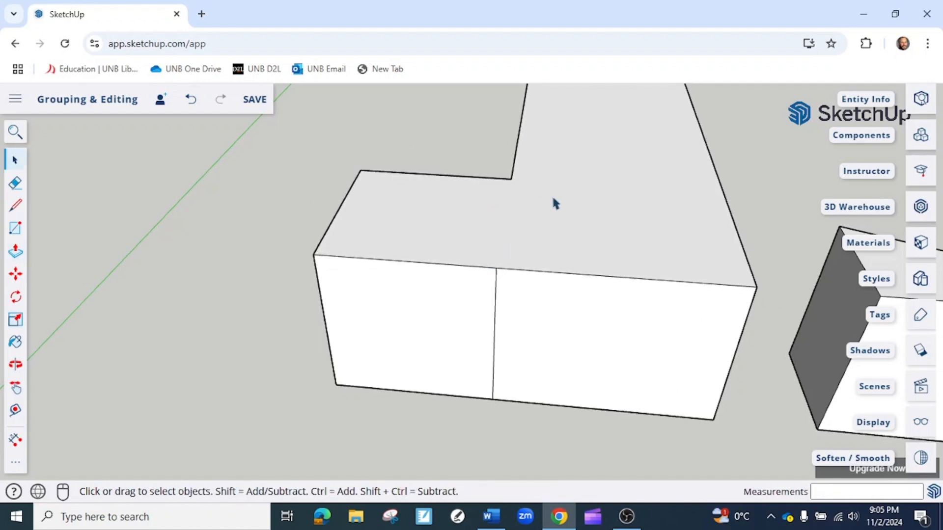
Step: Undo the deletion of the shared top edge and the cube's move
key(ctrl+z)
key(ctrl+z)
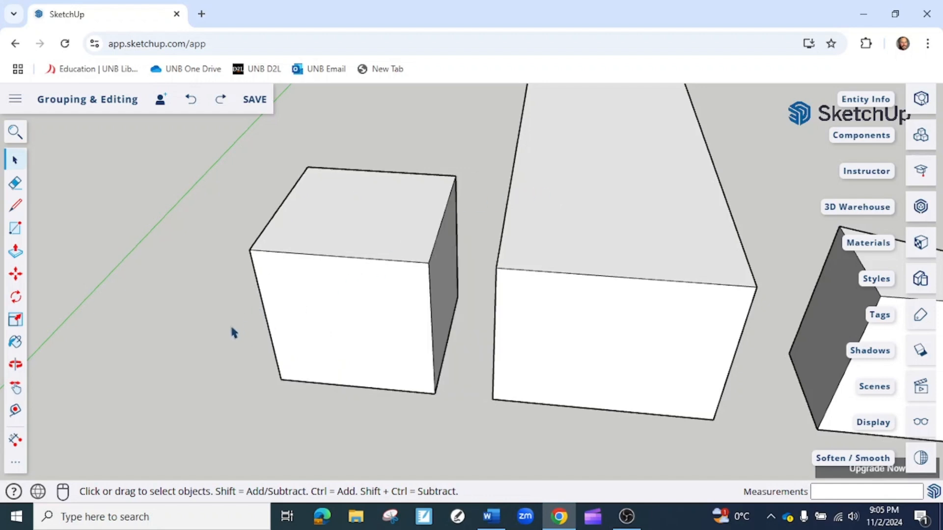
Step: Move the whole cylinder by a point on its base rim onto the cube's front top edge
scroll(348, 318, down, 3)
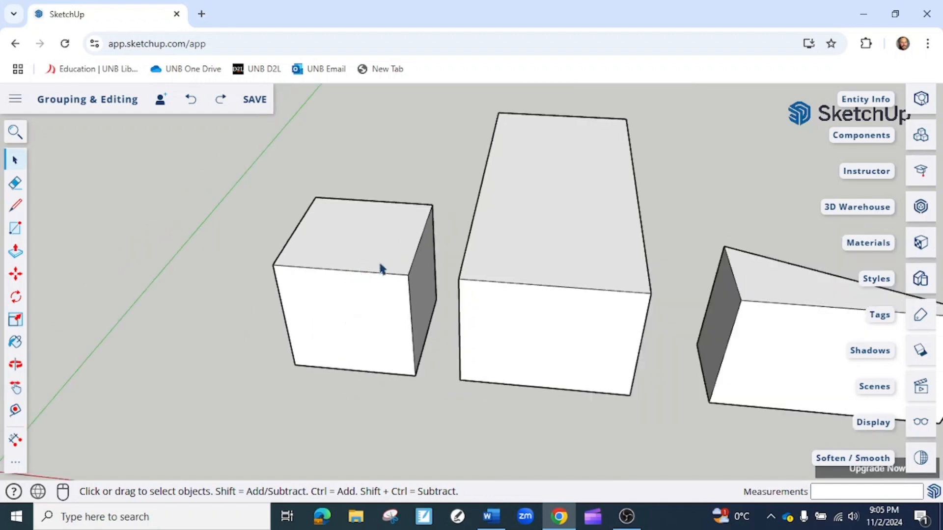
scroll(393, 270, down, 5)
triple_click(788, 346)
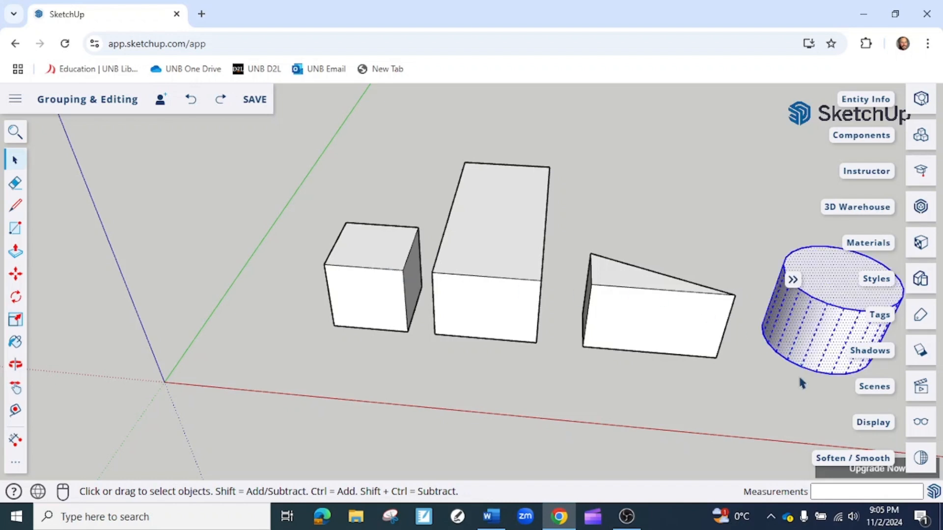
key(m)
click(830, 375)
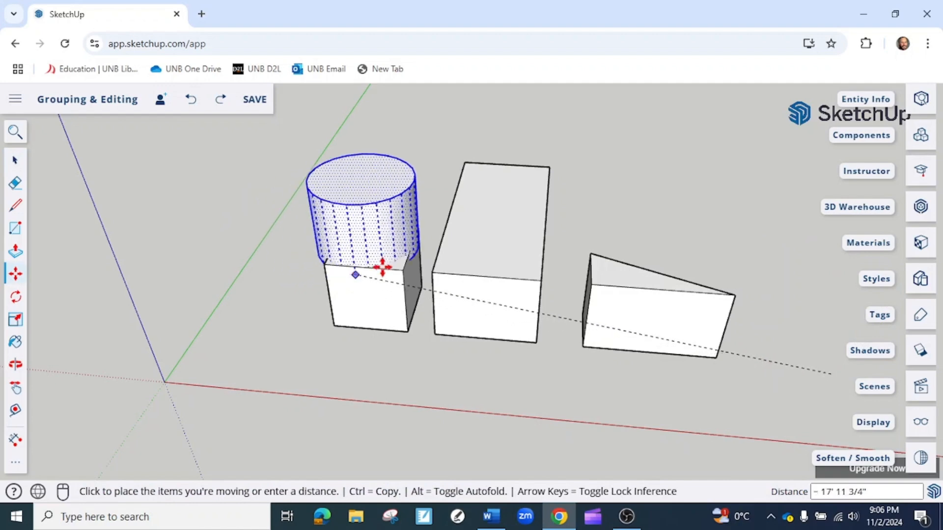
scroll(348, 278, up, 5)
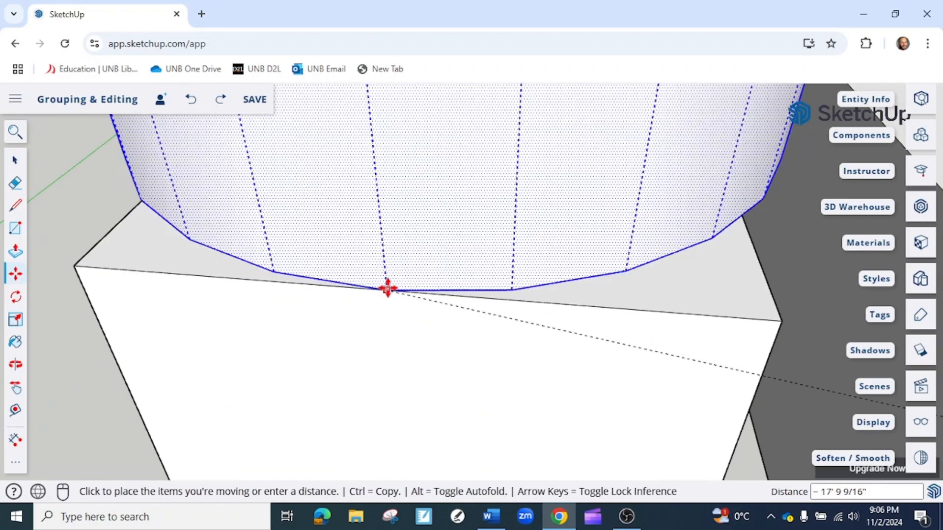
click(390, 289)
scroll(385, 283, down, 8)
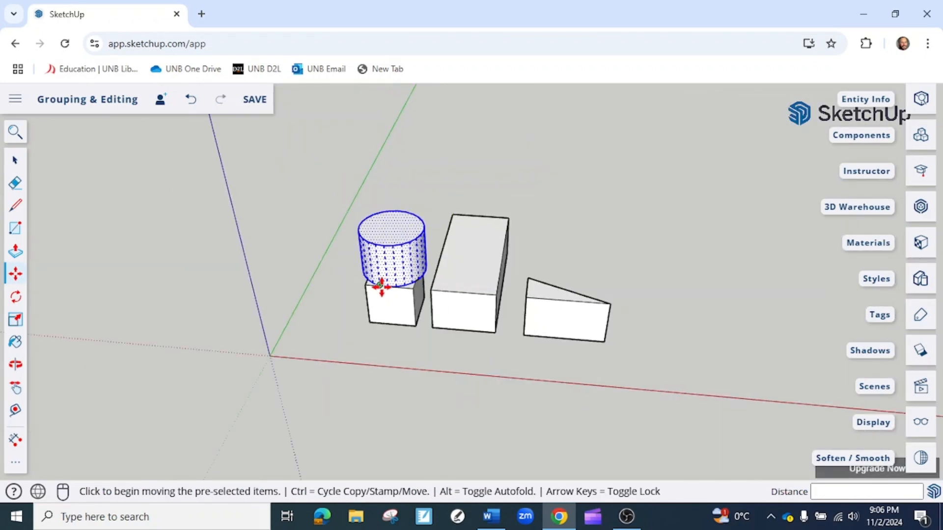
key(space)
Step: Examine from a low front angle how the cylinder's base meets the cube's top
scroll(377, 331, up, 8)
scroll(392, 346, down, 5)
middle_drag(417, 316, 423, 275)
click(248, 389)
middle_drag(248, 389, 426, 331)
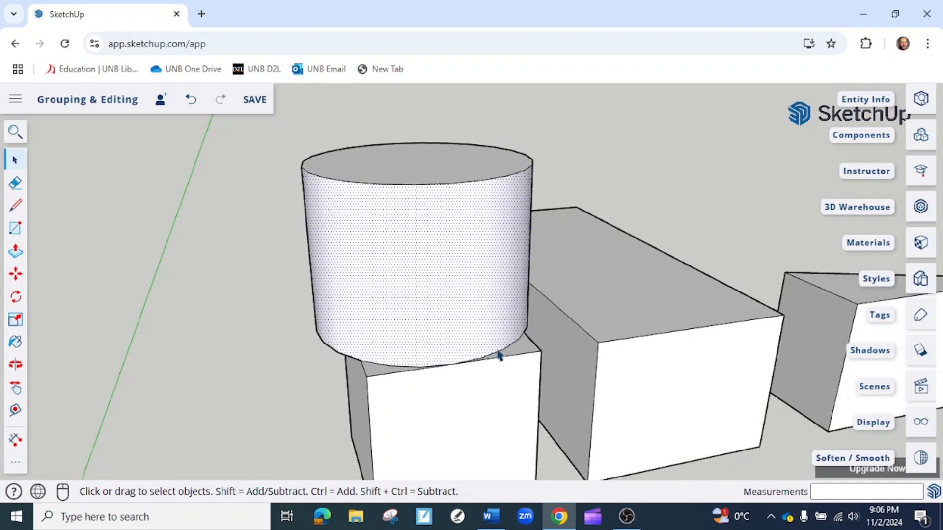
Step: Delete the edge segment where the cylinder's base overlaps the cube's front top edge and inspect the cylinder wall around it
scroll(515, 347, up, 2)
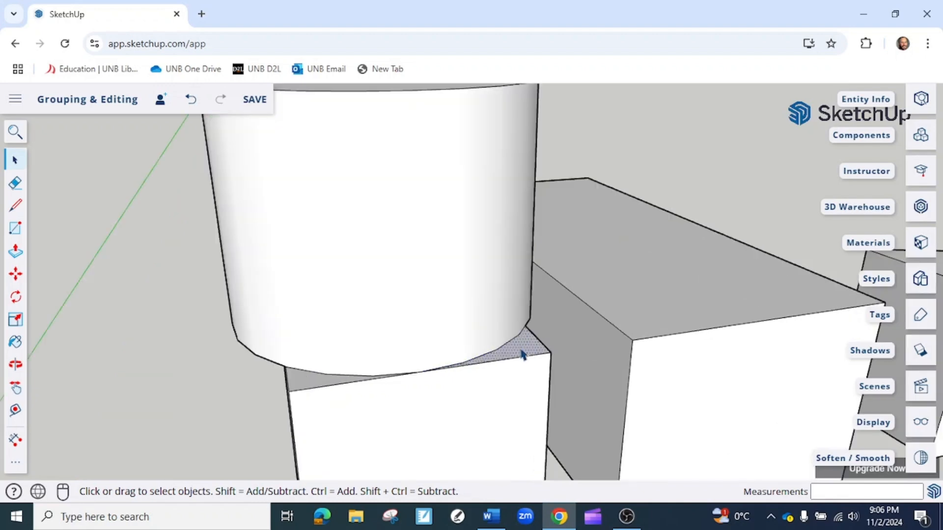
mouse_move(499, 362)
middle_down()
mouse_move(284, 331)
mouse_move(457, 372)
mouse_move(491, 366)
middle_up()
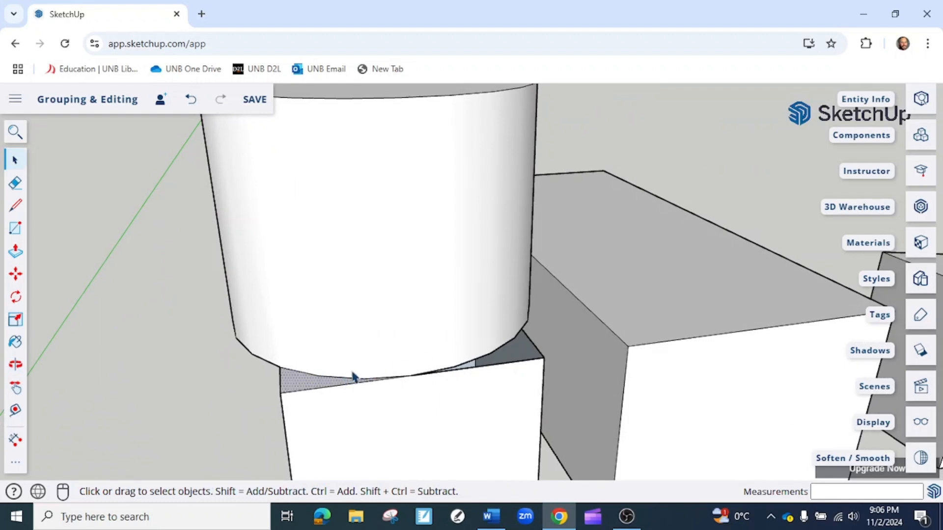
click(339, 384)
key(Delete)
middle_drag(316, 314, 406, 391)
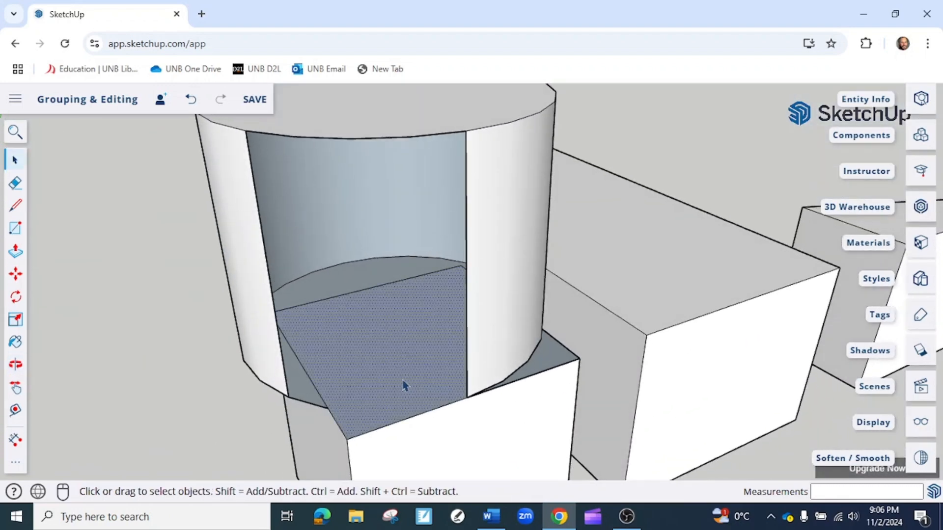
scroll(406, 374, down, 3)
middle_drag(481, 379, 417, 348)
drag(445, 357, 446, 333)
key(space)
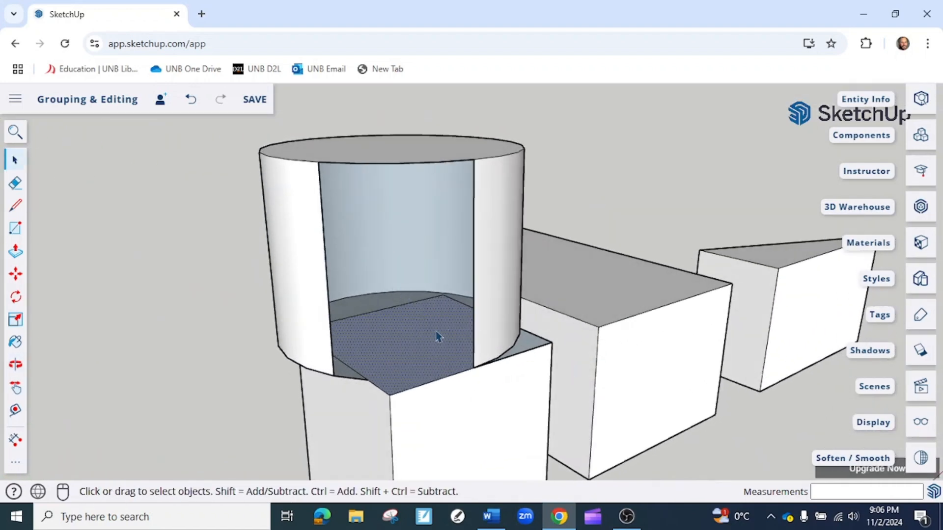
Step: Undo the deletion at the cylinder's base and the cylinder's move onto the cube
scroll(435, 334, down, 2)
key(ctrl+z)
key(ctrl+z)
Step: Move the whole ungrouped cube by its top front corner onto the neighbouring top front corner of the long box
key(o)
drag(493, 360, 334, 331)
key(space)
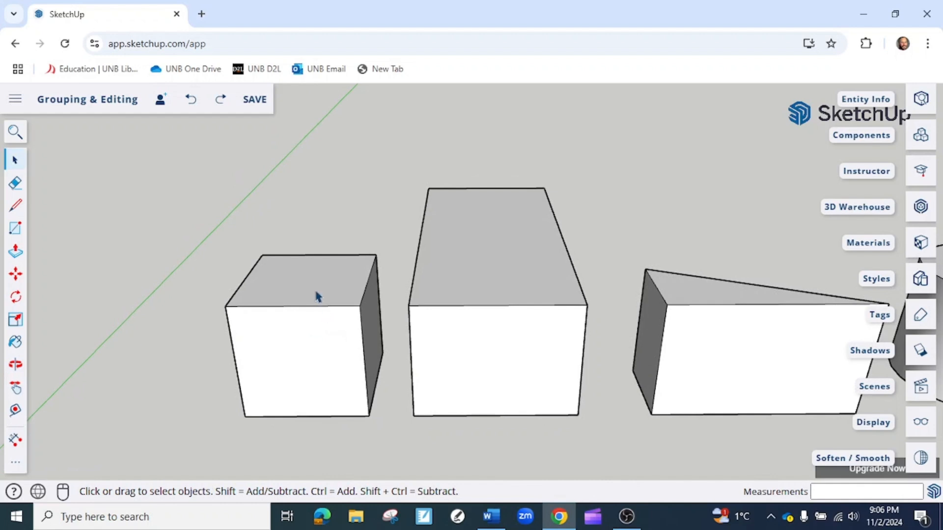
triple_click(315, 304)
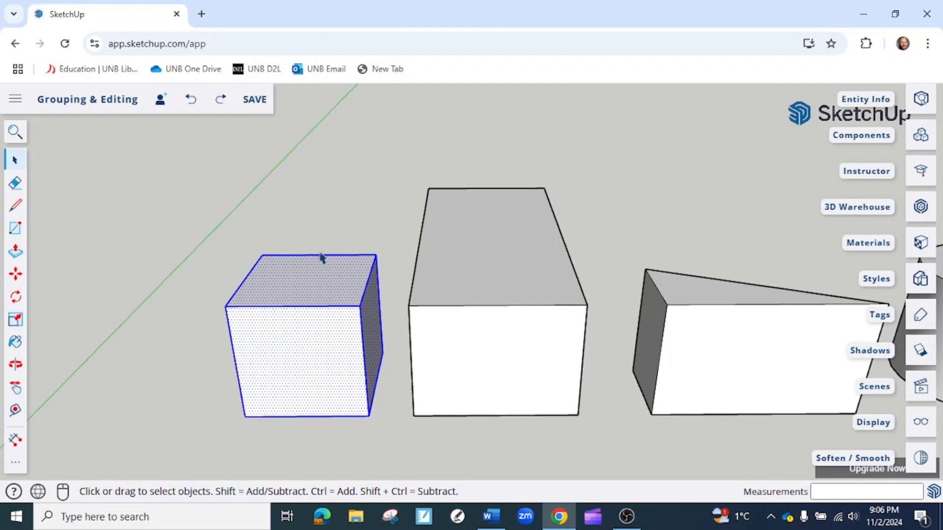
key(m)
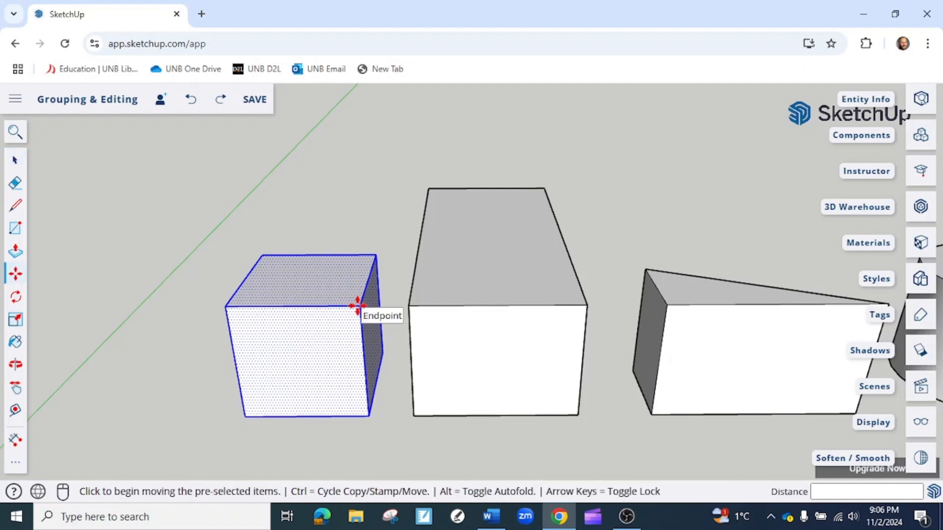
click(358, 306)
click(406, 305)
key(space)
Step: Select the connected geometry of the joined cube and long box, and undo the cube's move
click(388, 296)
triple_click(387, 296)
mouse_move(325, 294)
middle_down()
mouse_move(594, 202)
mouse_move(597, 257)
mouse_move(328, 290)
middle_up()
key(ctrl+z)
click(325, 238)
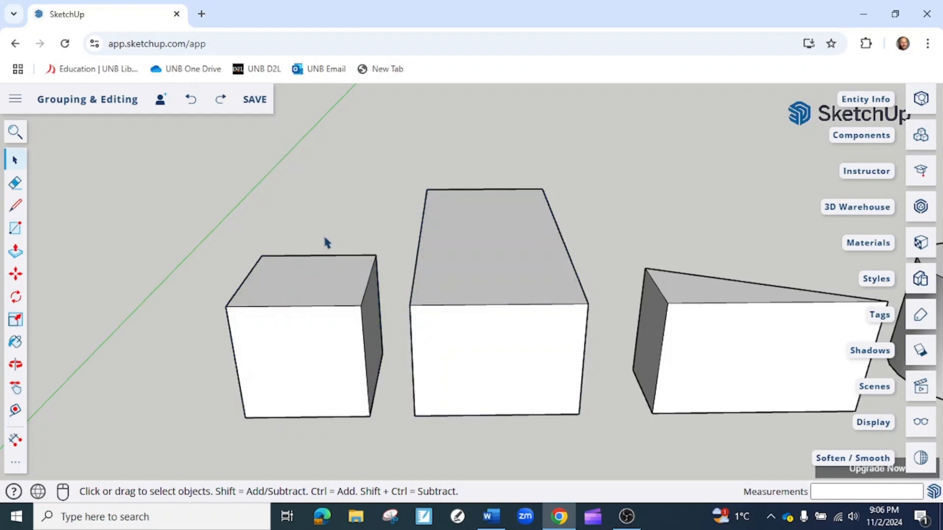
Step: Select the entire cube with all its faces and edges and make it a group
triple_click(316, 303)
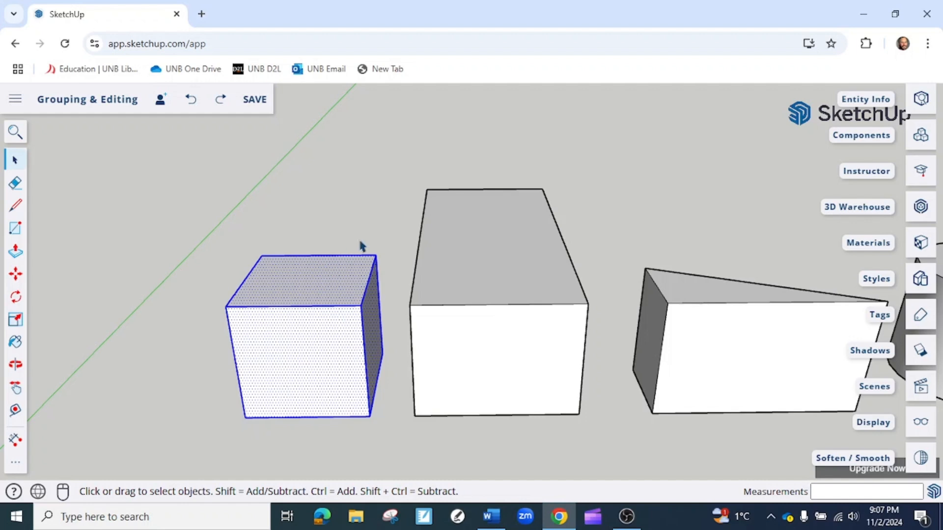
scroll(361, 249, down, 2)
drag(381, 227, 268, 382)
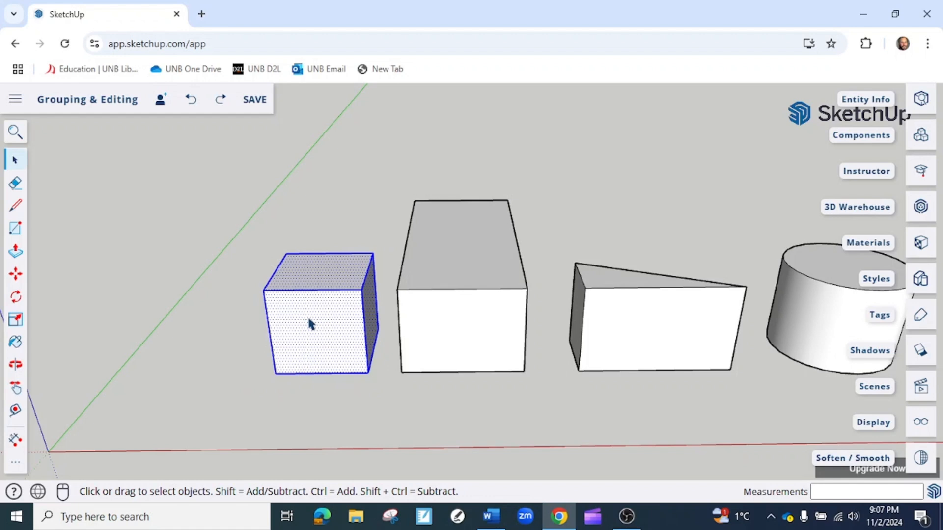
right_click(324, 318)
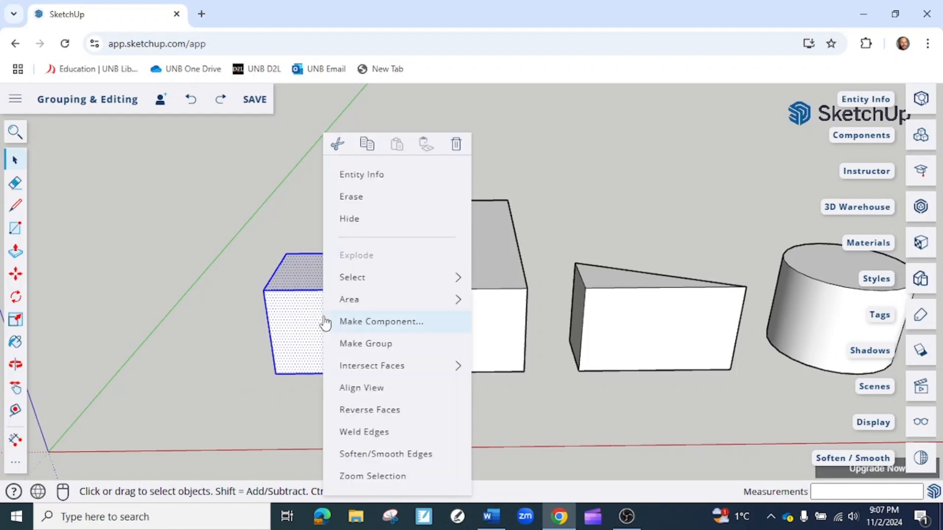
click(357, 343)
click(263, 342)
Step: Try moving the grouped cube as one object, and undo back to the ungrouped cube
scroll(299, 333, up, 3)
click(299, 333)
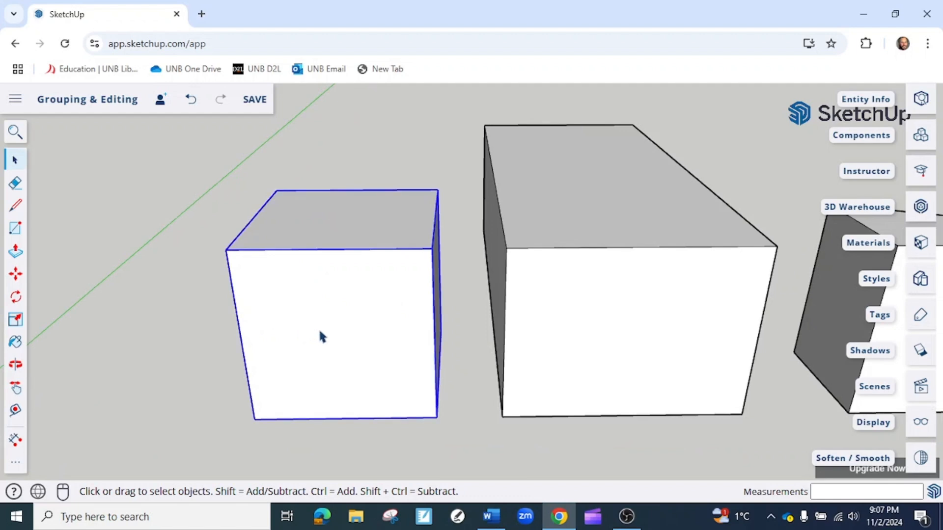
scroll(351, 323, down, 3)
key(m)
click(363, 344)
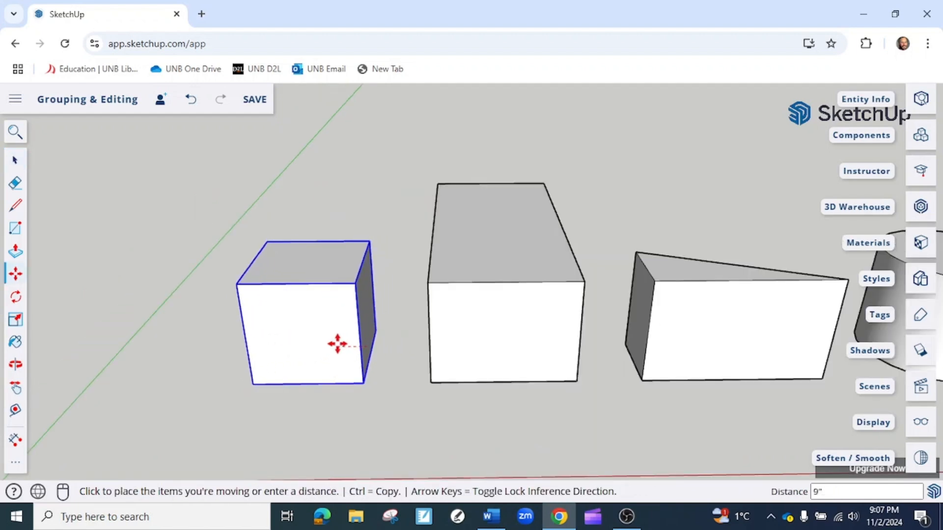
click(343, 350)
key(space)
key(ctrl+z)
click(339, 357)
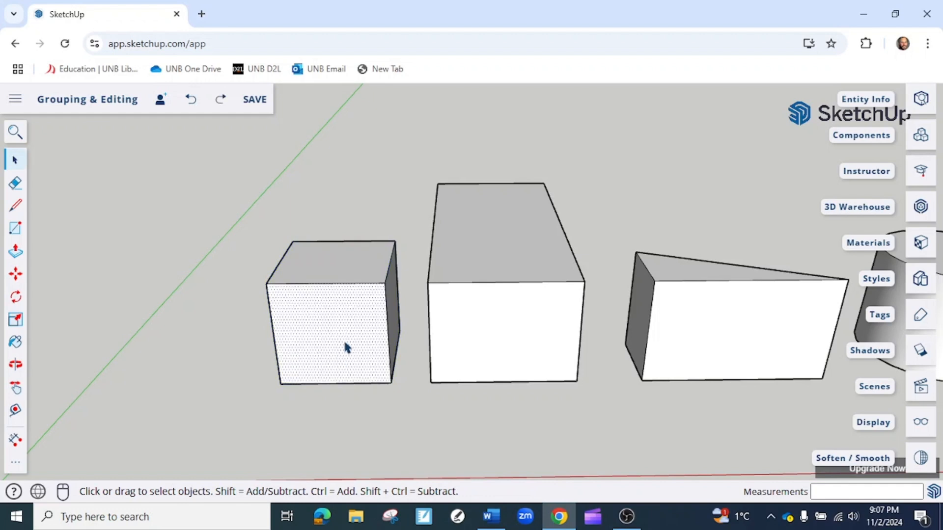
Step: Try to move only the front face of the ungrouped cube
click(272, 346)
click(298, 349)
key(m)
click(324, 335)
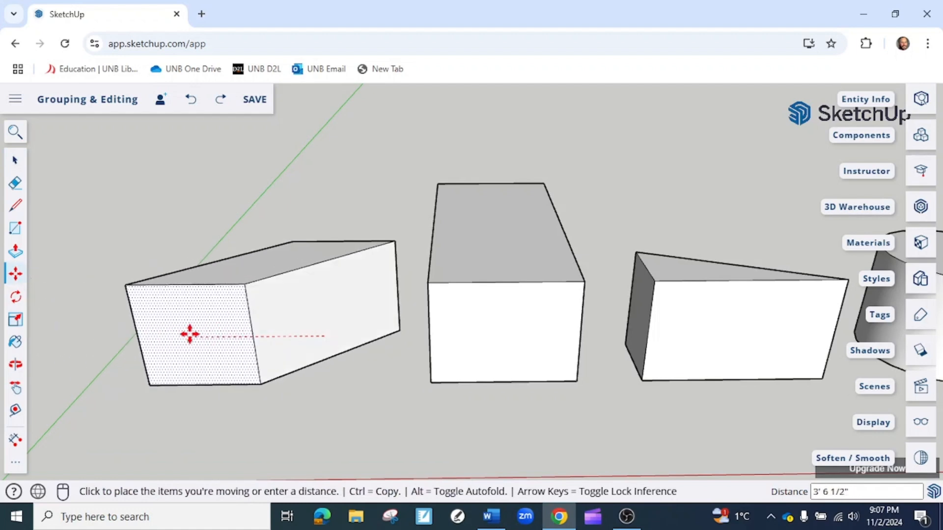
click(305, 199)
middle_drag(305, 200, 341, 270)
key(space)
Step: Select the entire ungrouped cube again and make it a group
triple_click(295, 291)
right_click(295, 290)
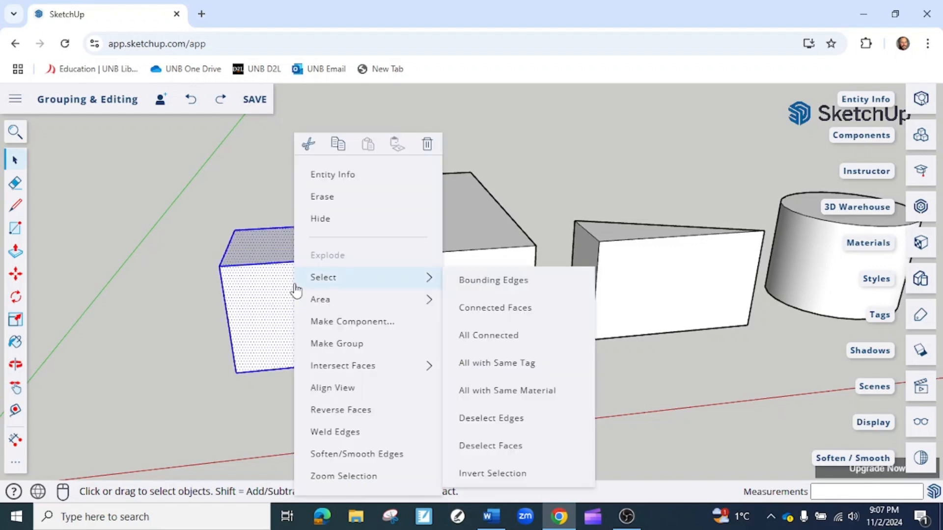
click(331, 343)
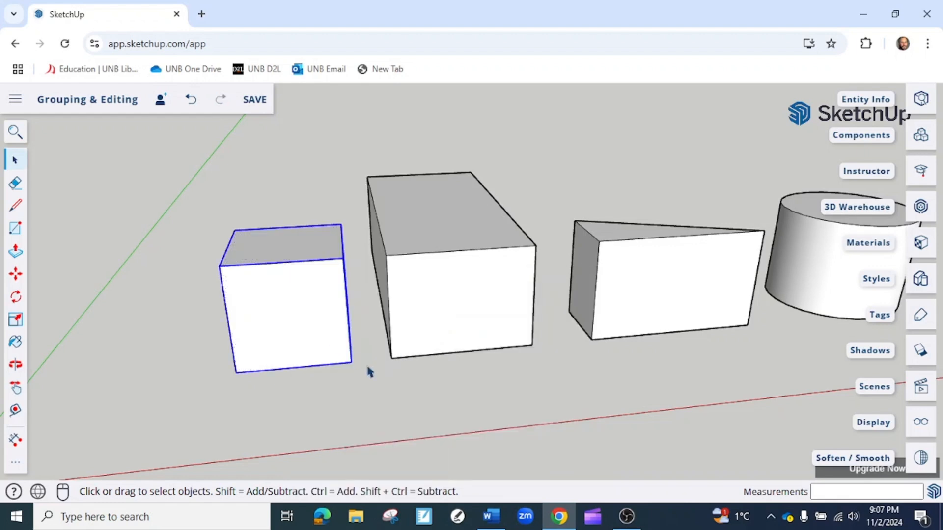
Step: Try moving the grouped cube by its lower front corner nearest the long box
middle_drag(404, 372, 345, 370)
key(m)
click(336, 354)
click(332, 354)
key(space)
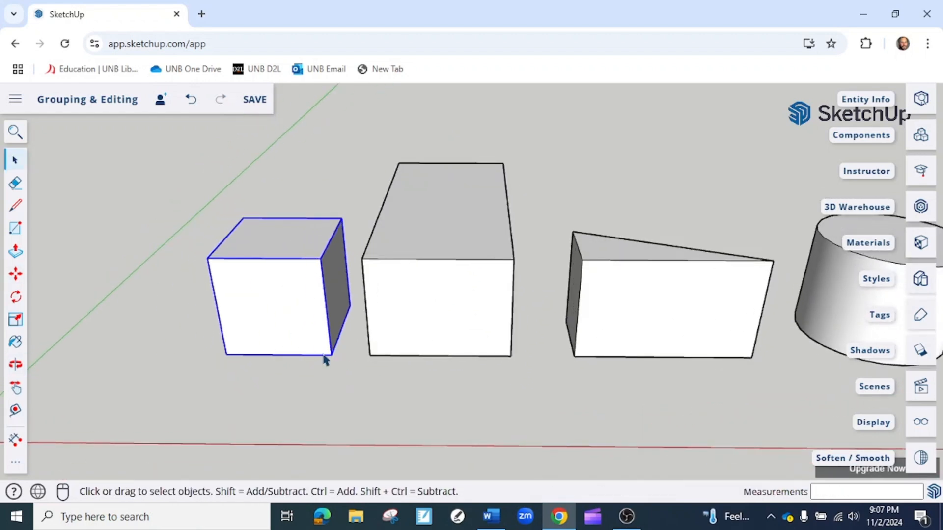
Step: Select the entire long box and make it a group
scroll(397, 324, down, 3)
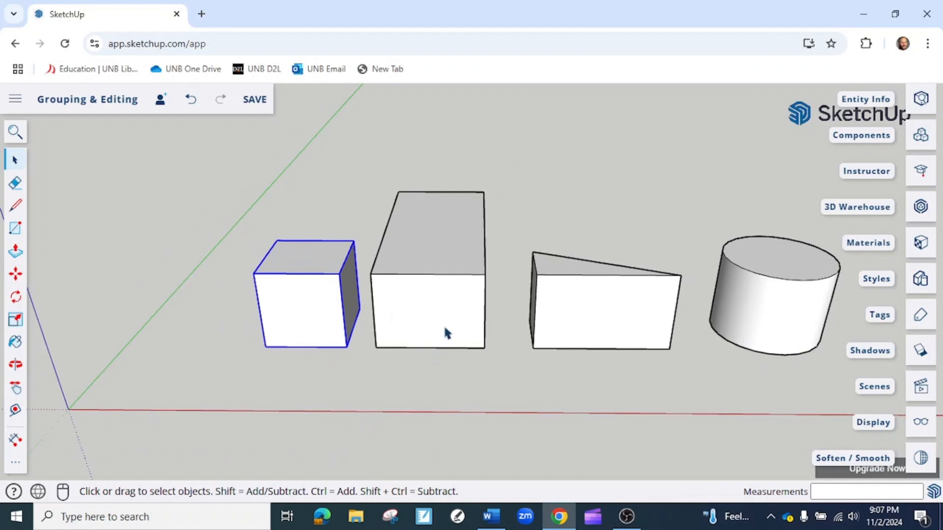
middle_drag(456, 346, 340, 288)
click(340, 288)
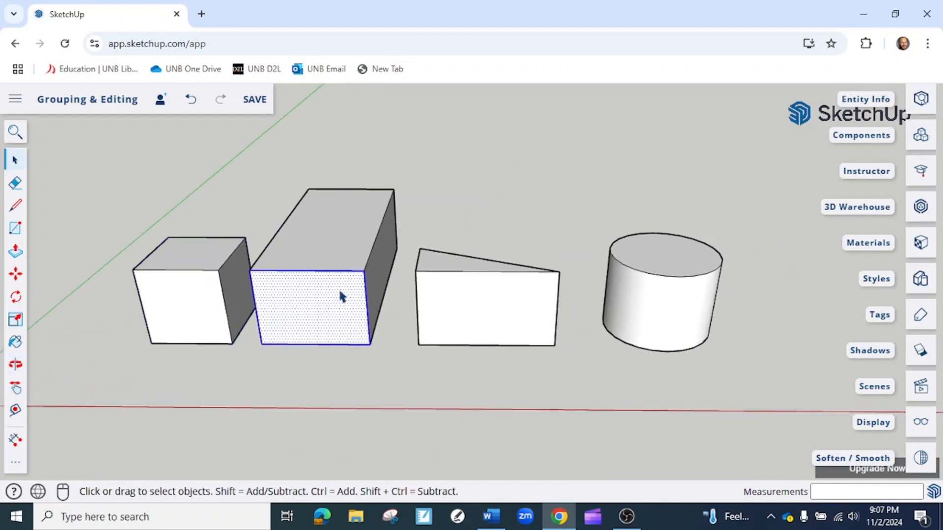
right_click(333, 301)
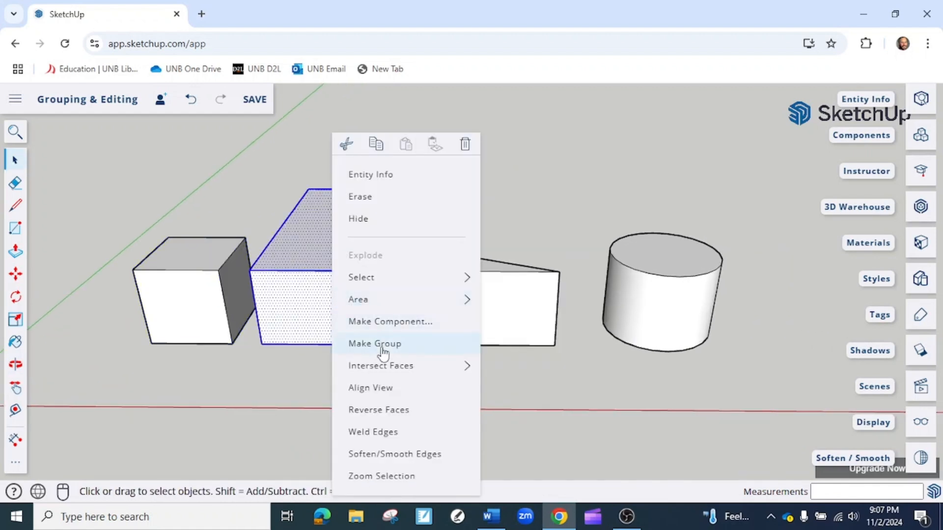
click(357, 344)
Step: Make the whole triangular prism and the whole cylinder two separate groups
triple_click(506, 301)
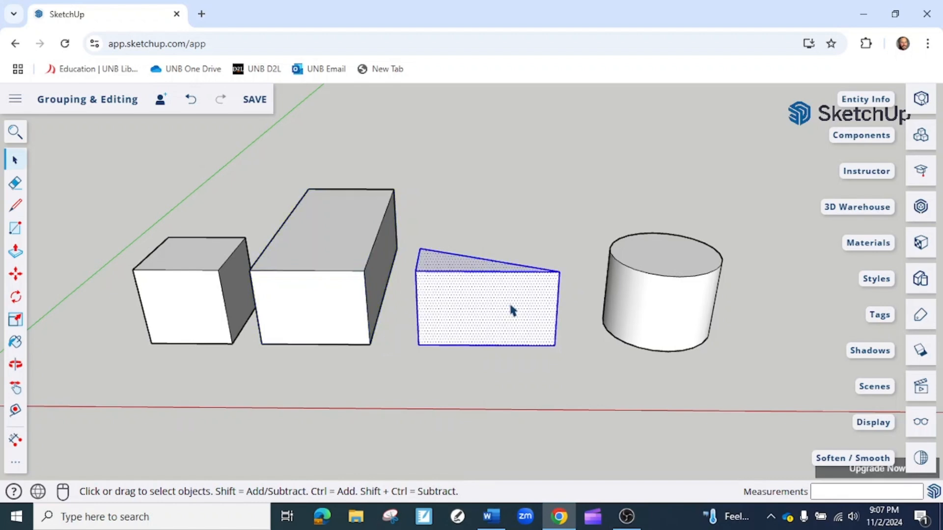
right_click(511, 311)
click(553, 342)
triple_click(673, 309)
right_click(672, 310)
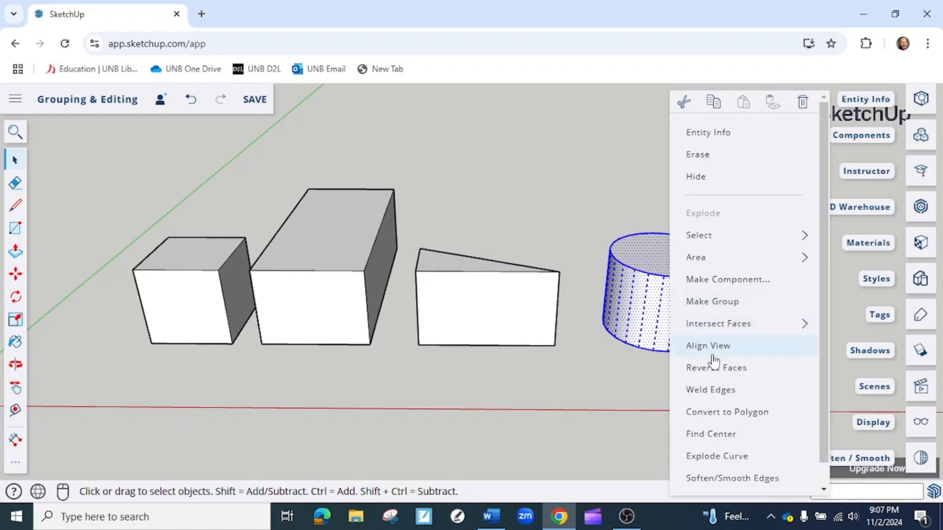
click(716, 301)
Step: Try moving the grouped cube by its top front corner, without placing it elsewhere
middle_drag(606, 362, 562, 349)
middle_drag(313, 275, 392, 300)
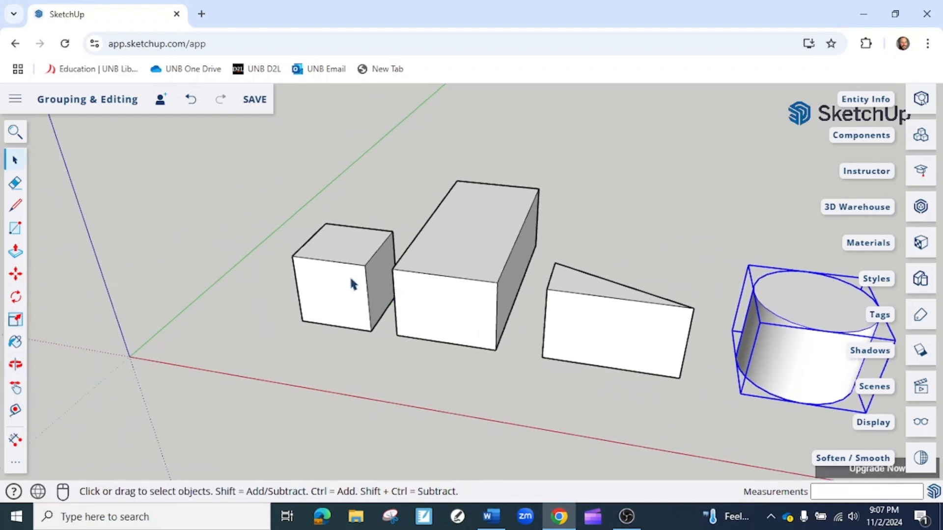
scroll(363, 280, up, 3)
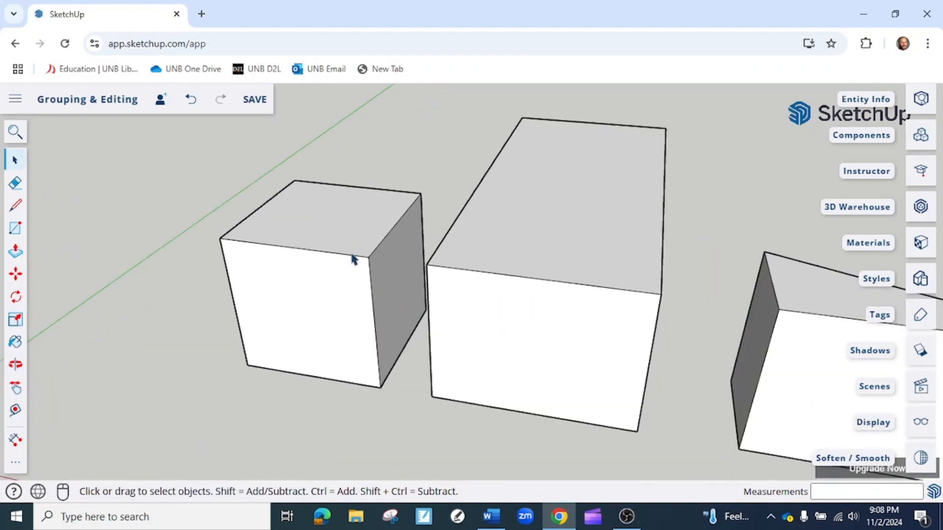
scroll(352, 259, down, 1)
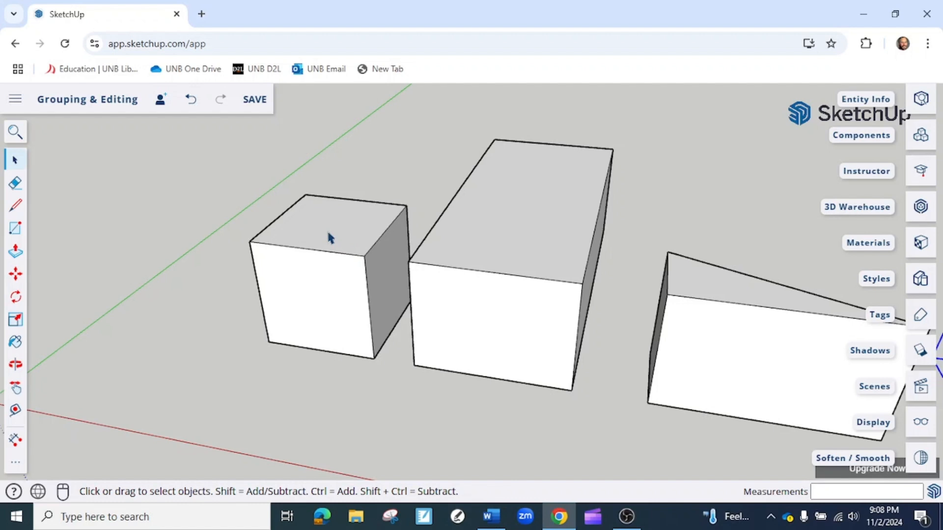
mouse_move(313, 253)
middle_down()
mouse_move(346, 254)
mouse_move(344, 270)
mouse_move(307, 264)
middle_up()
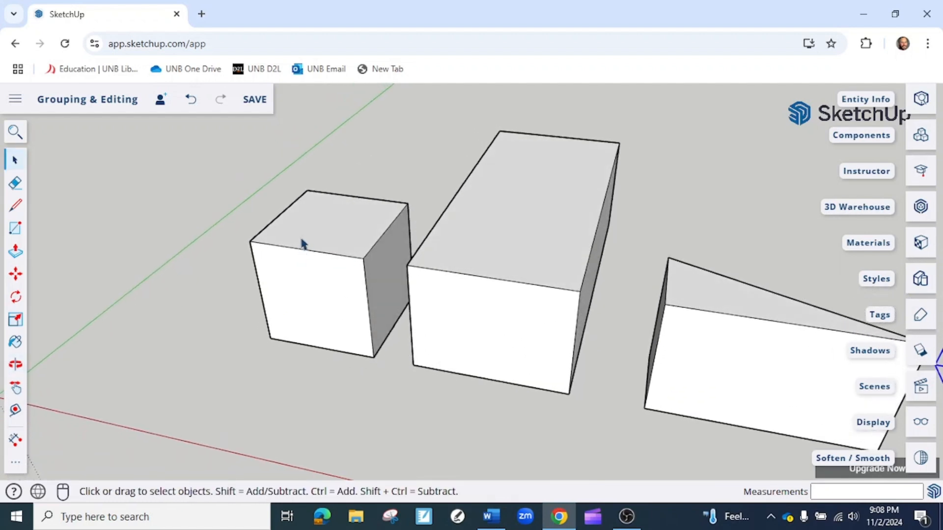
click(326, 236)
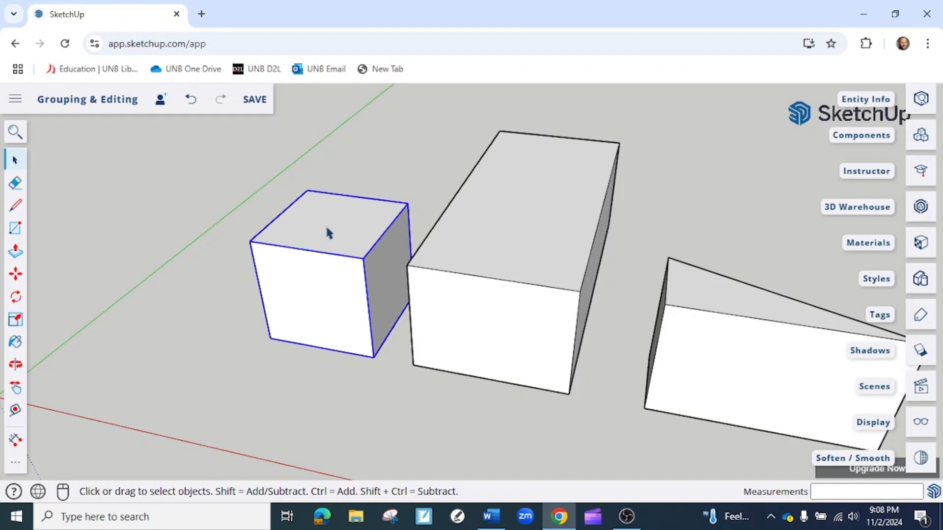
key(m)
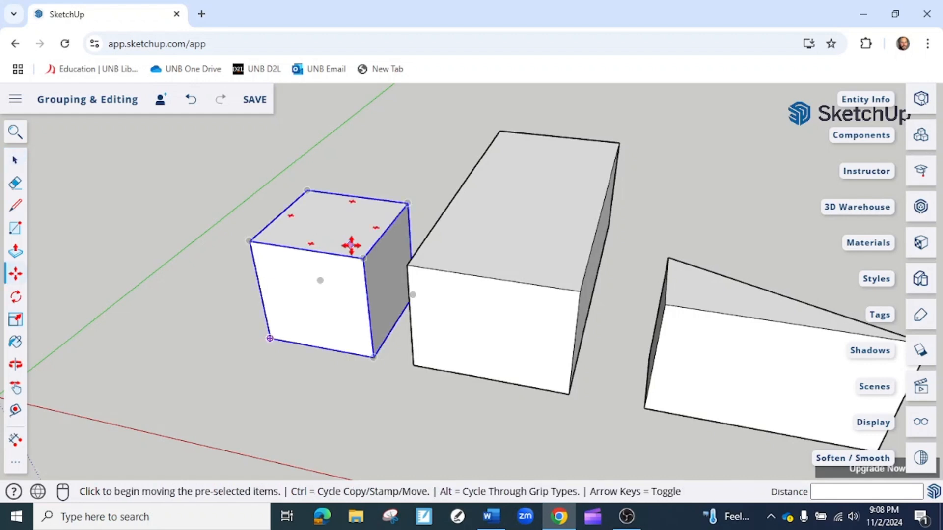
click(362, 257)
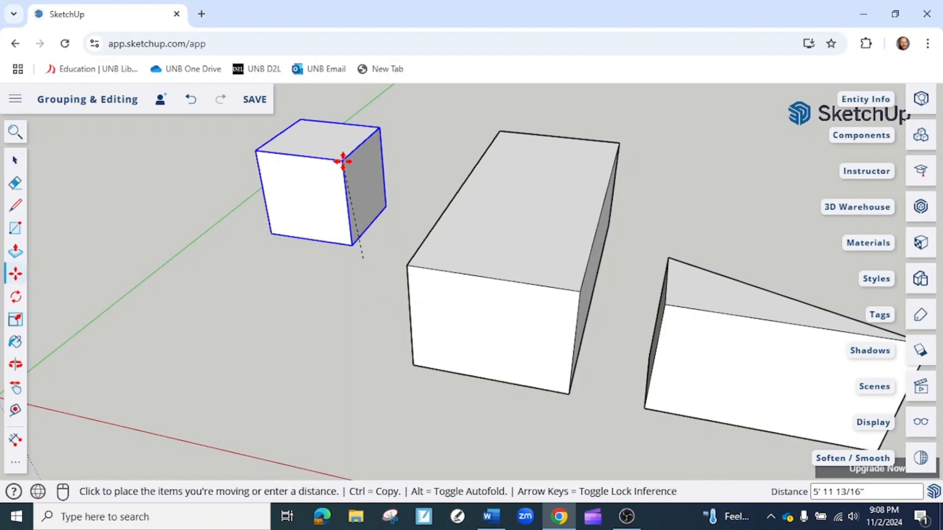
key(space)
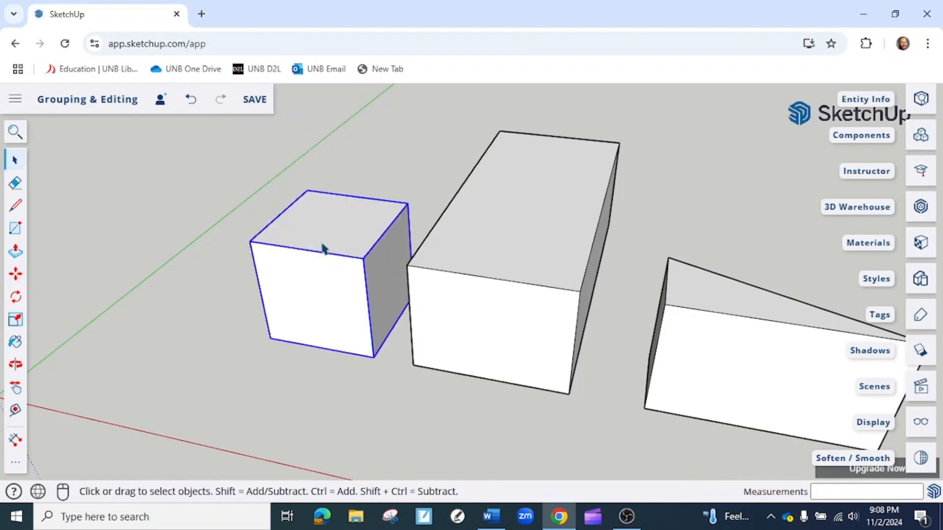
Step: Draw a line outside the cube's group across its top face, from the back edge's midpoint to the front edge's midpoint
click(246, 271)
click(308, 254)
middle_drag(252, 238, 337, 200)
click(337, 200)
middle_drag(244, 268, 362, 280)
click(366, 280)
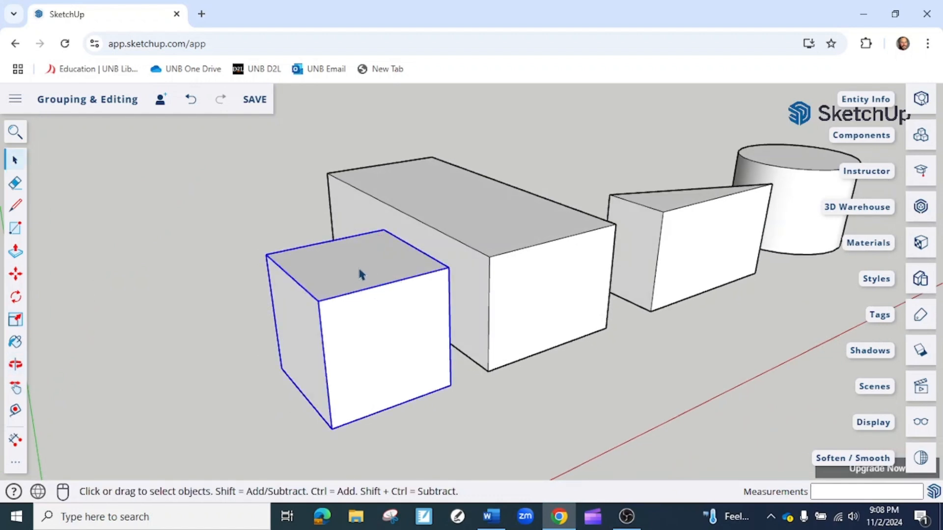
key(l)
click(337, 240)
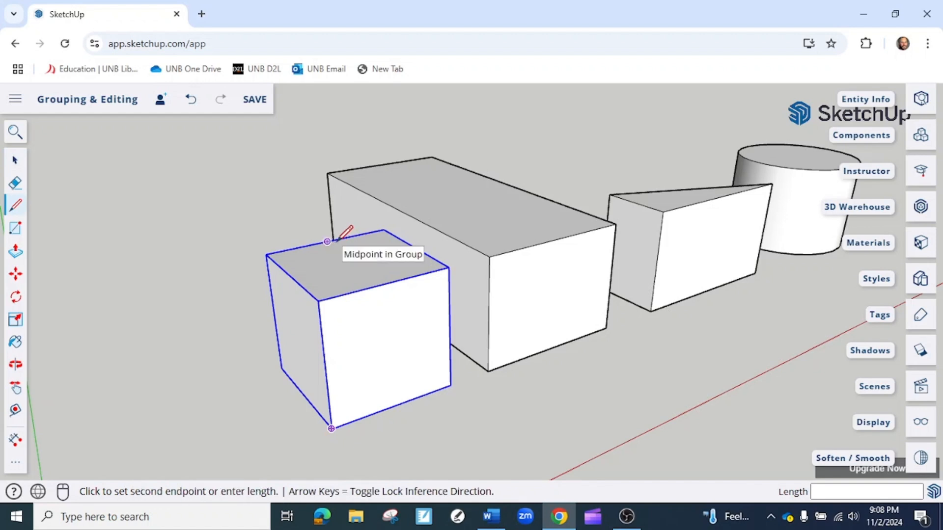
click(385, 284)
key(space)
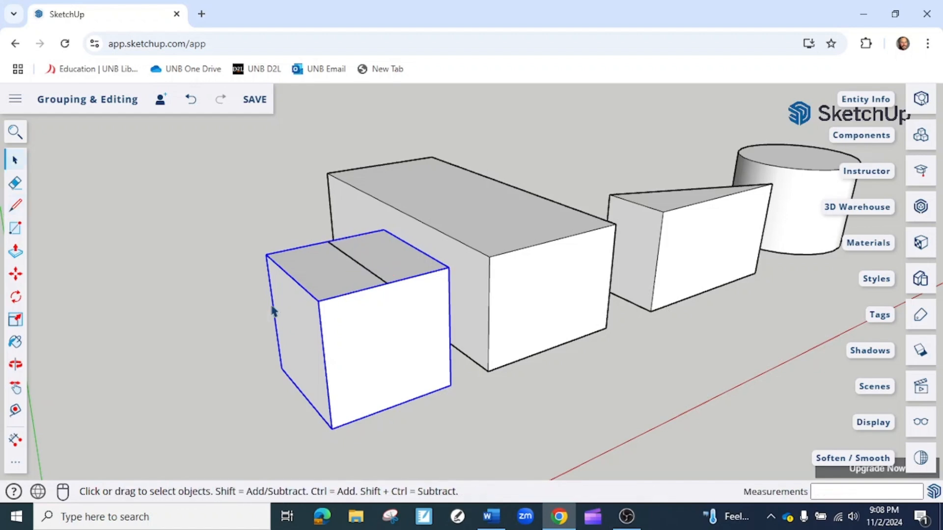
Step: Select the line across the cube's top face to check whether it is separate from the cube's group
scroll(346, 260, up, 5)
click(347, 263)
scroll(348, 266, down, 5)
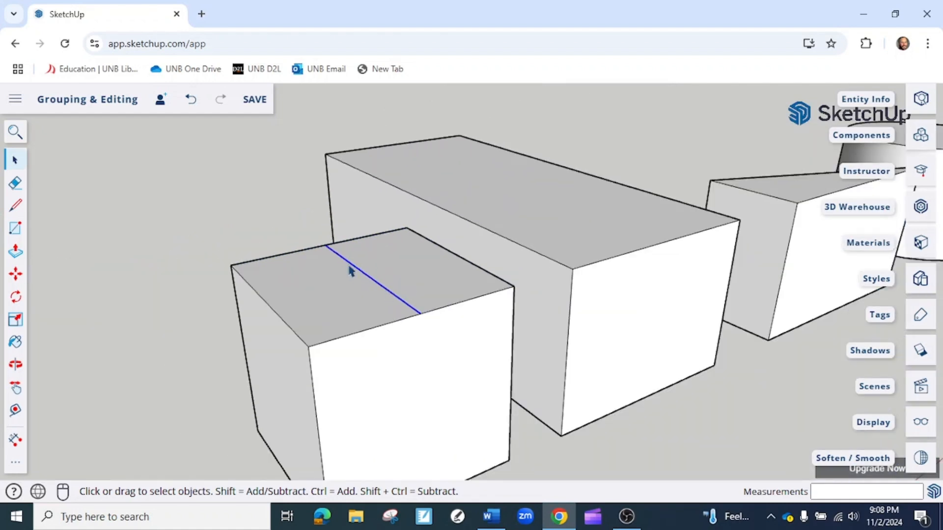
Step: Delete the loose line lying across the top face of the cube's group
click(349, 288)
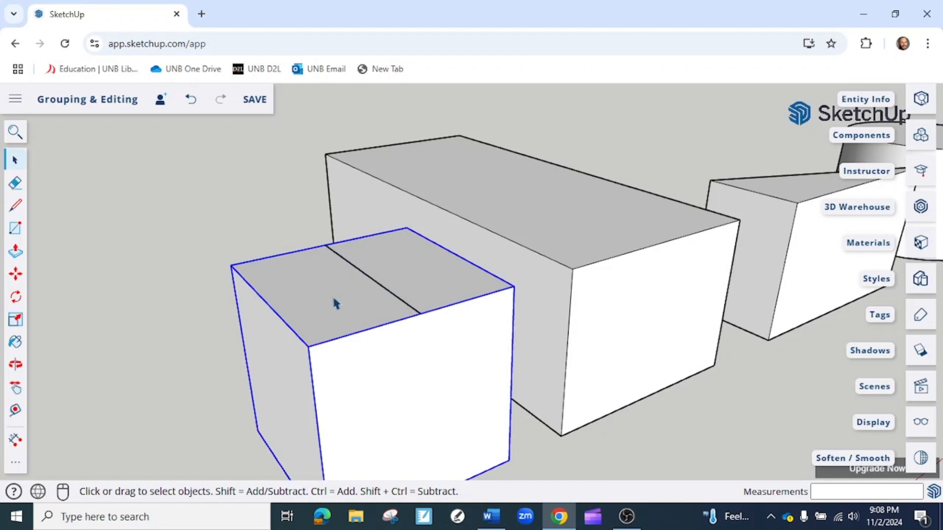
click(364, 276)
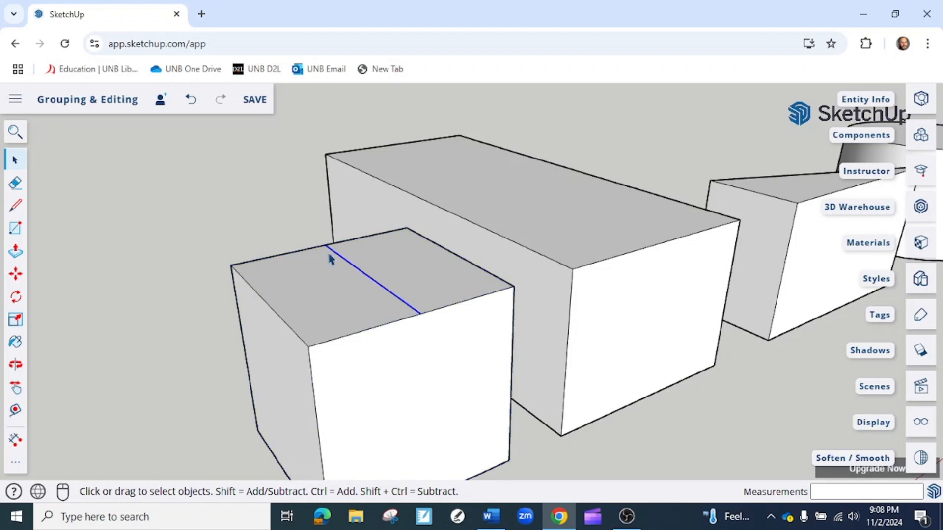
key(Delete)
Step: Open the cube's group for editing, pull its top face up 2' with Push/Pull, and close the group
middle_drag(400, 274, 314, 249)
double_click(315, 248)
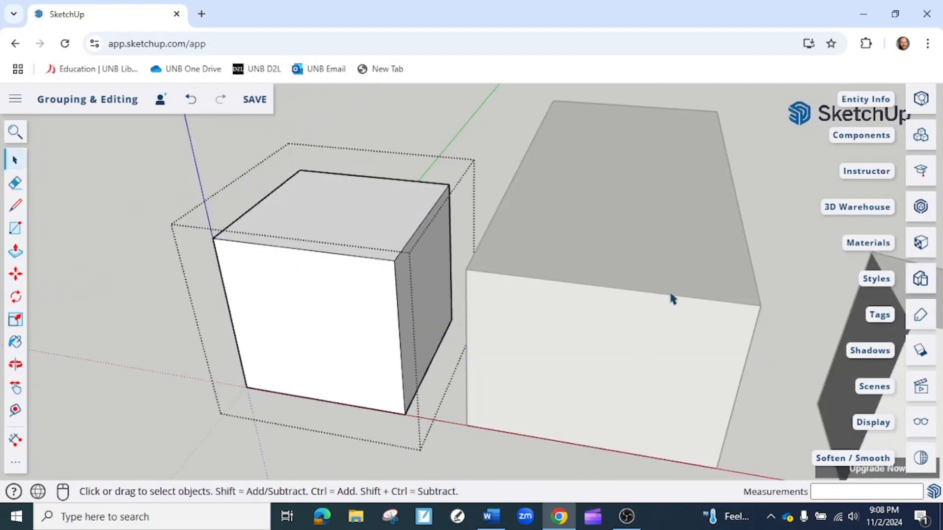
middle_drag(212, 285, 260, 290)
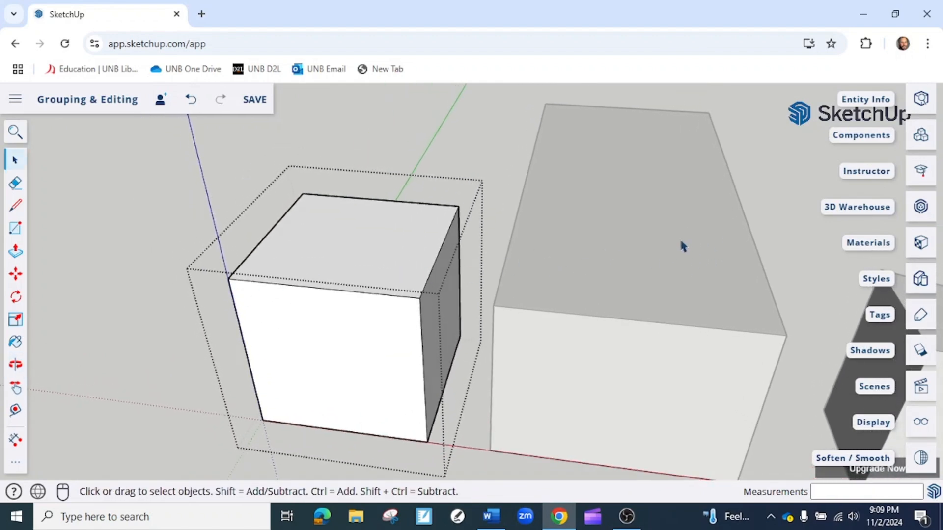
scroll(393, 256, down, 3)
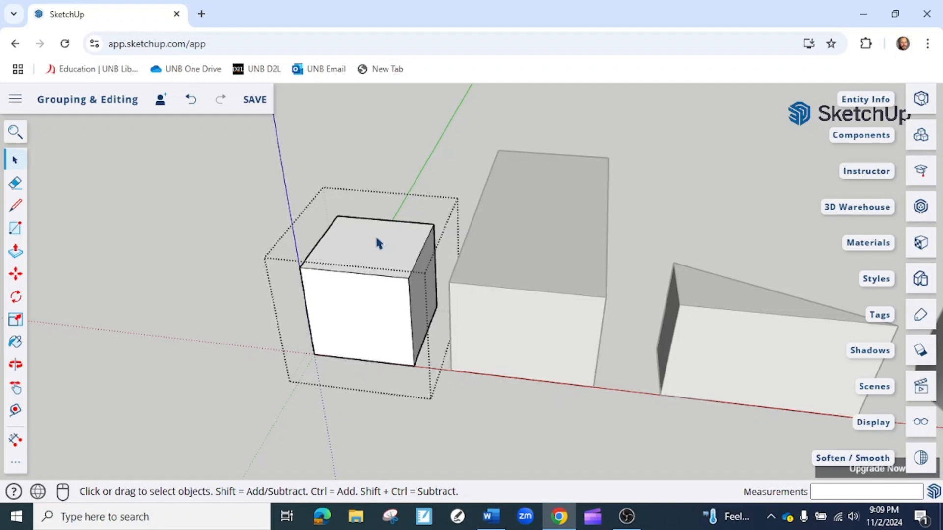
key(p)
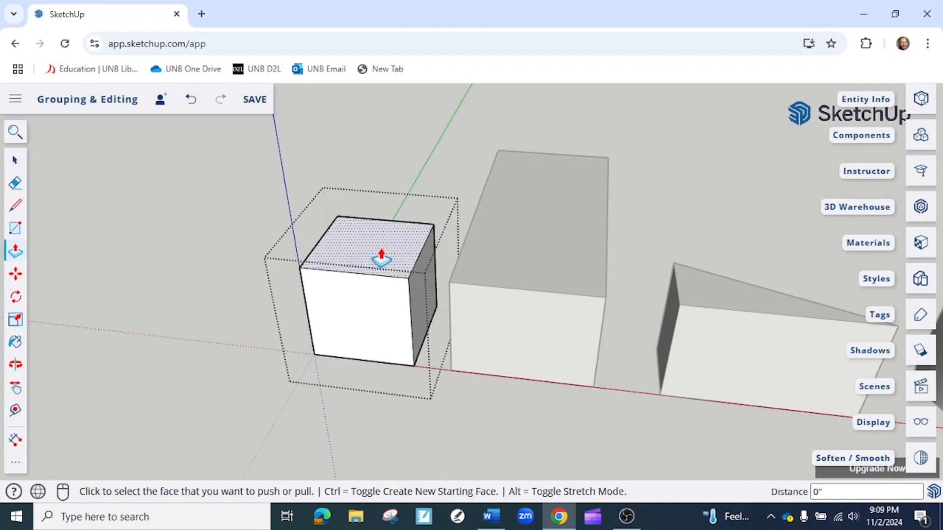
click(382, 259)
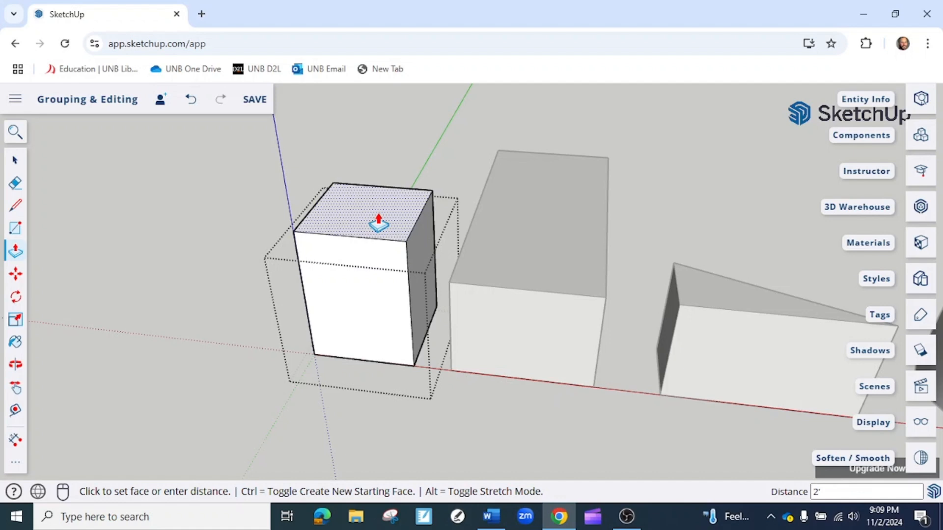
key(Return)
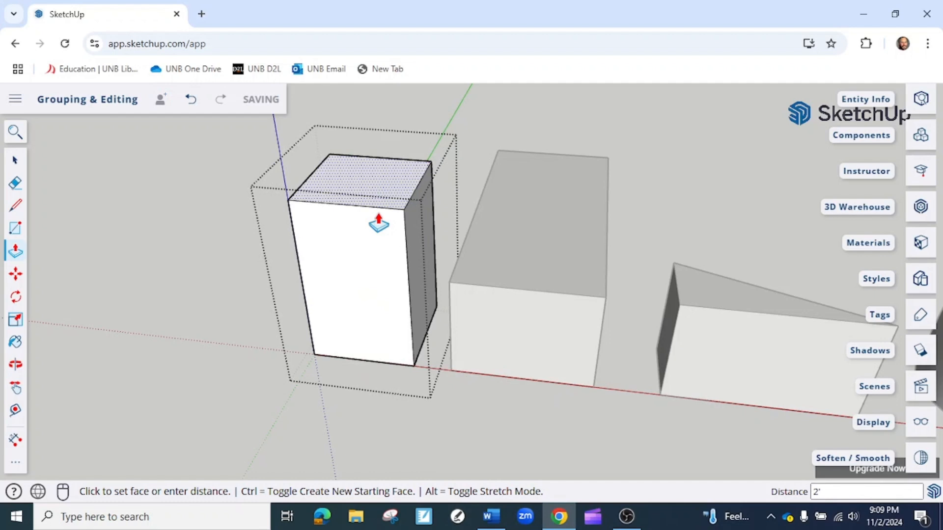
key(space)
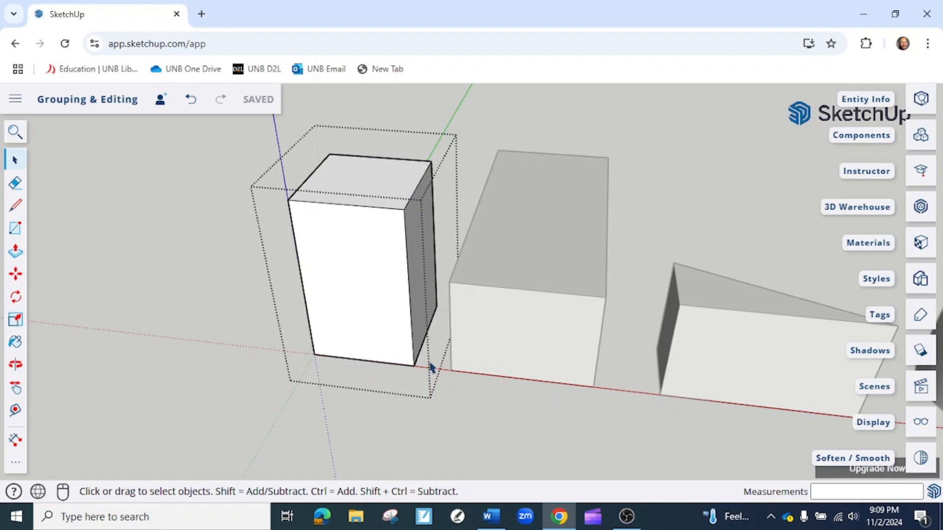
click(184, 223)
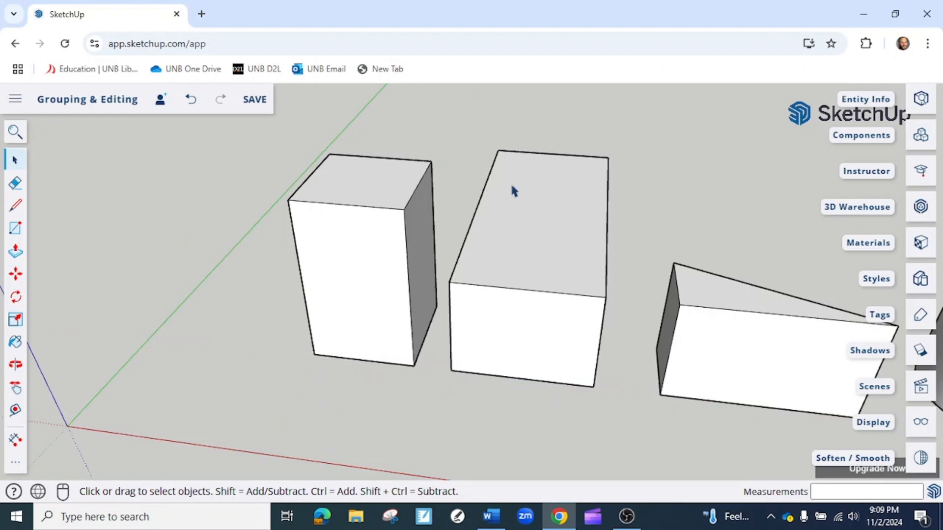
Step: Open and close the tall box's group twice to compare editing inside it with selecting it as a whole
double_click(361, 250)
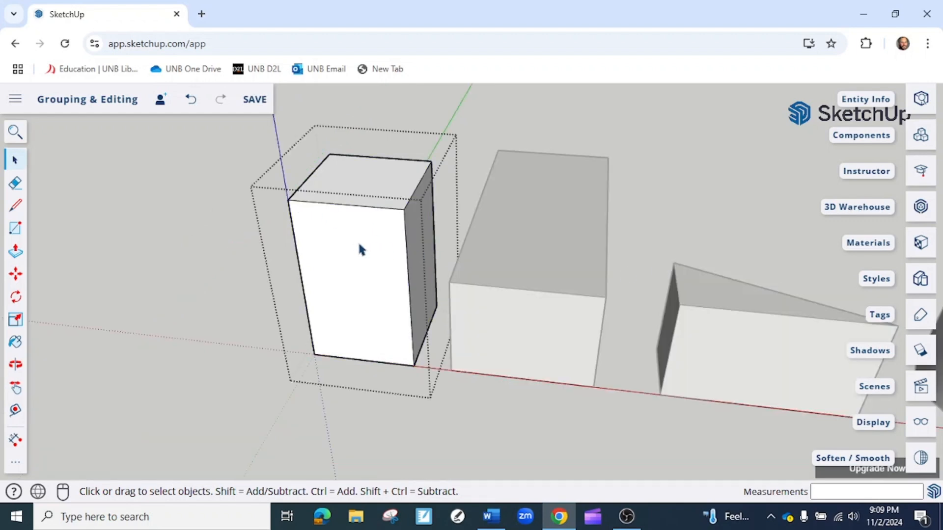
key(Escape)
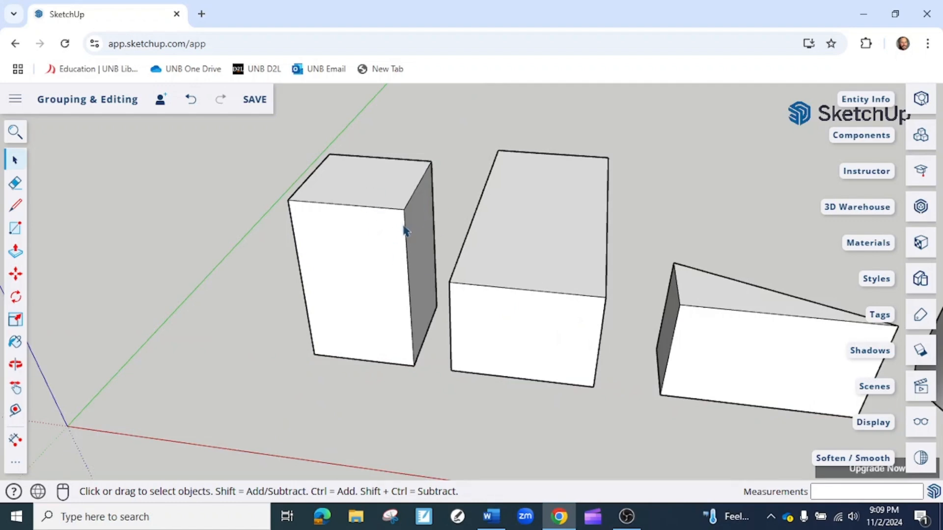
click(378, 265)
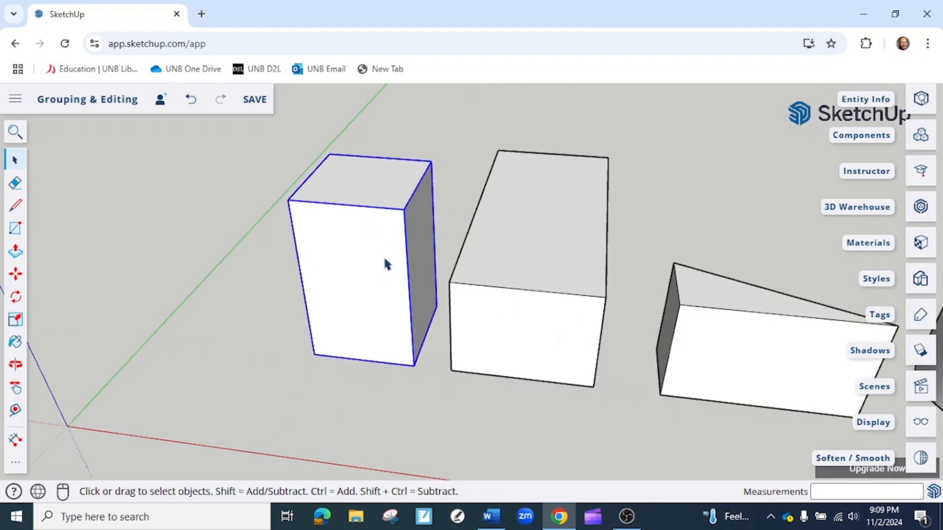
middle_drag(212, 295, 171, 273)
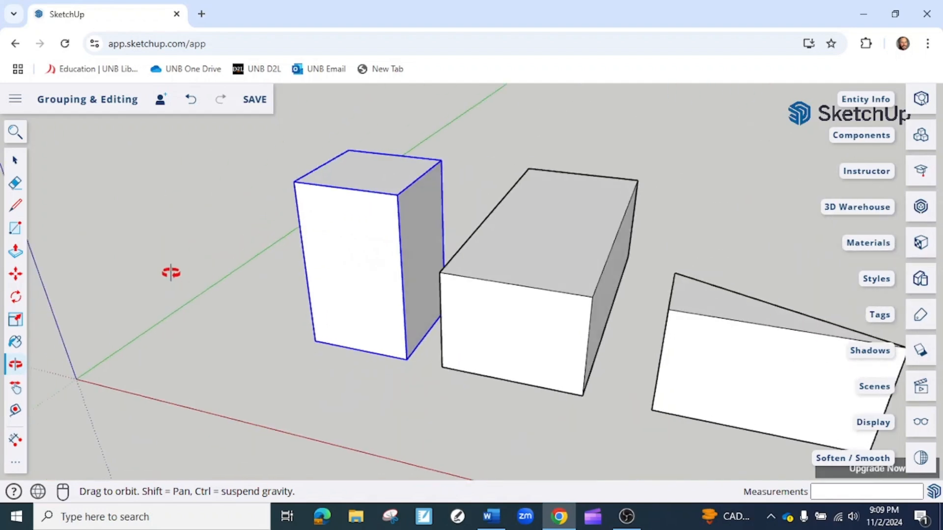
double_click(347, 248)
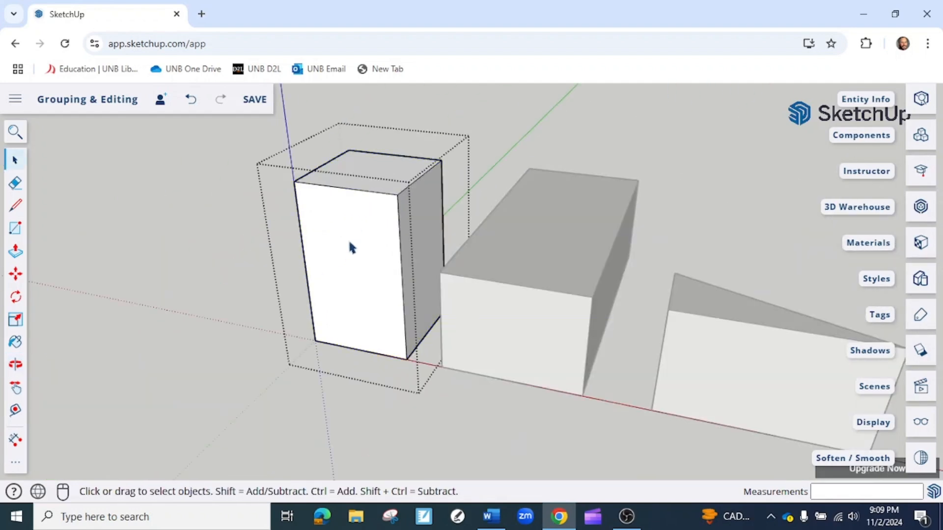
click(254, 263)
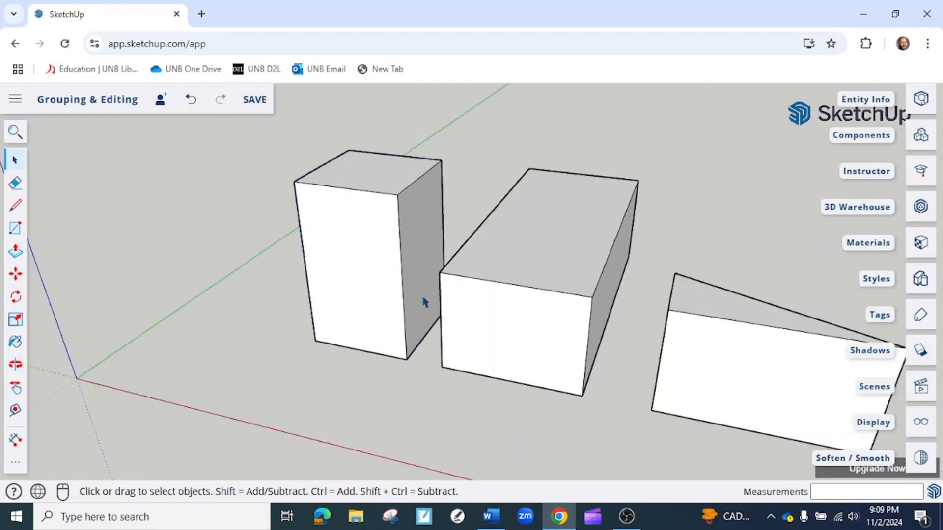
Step: Examine the long rectangular box from its short end, select its group, and clear the selection
middle_drag(555, 270, 517, 282)
middle_drag(581, 263, 393, 301)
scroll(434, 309, up, 3)
scroll(434, 308, down, 5)
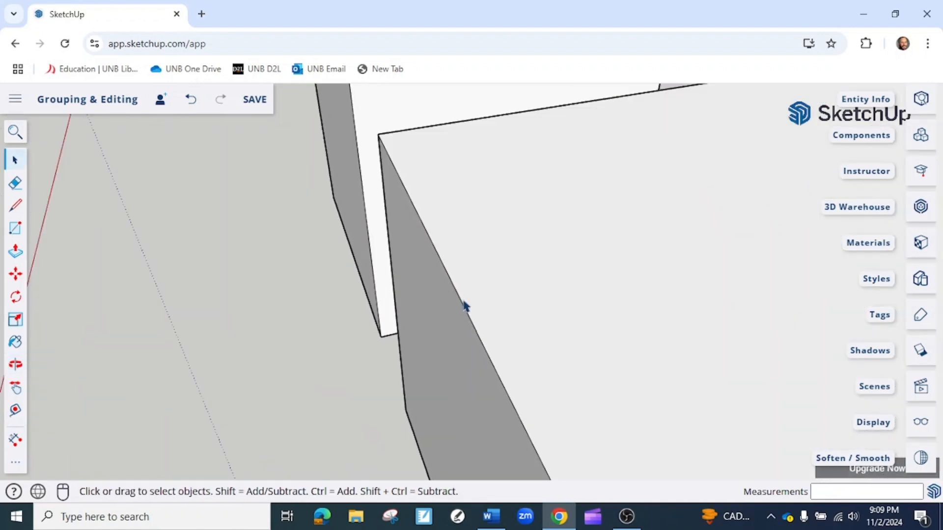
middle_drag(478, 294, 680, 252)
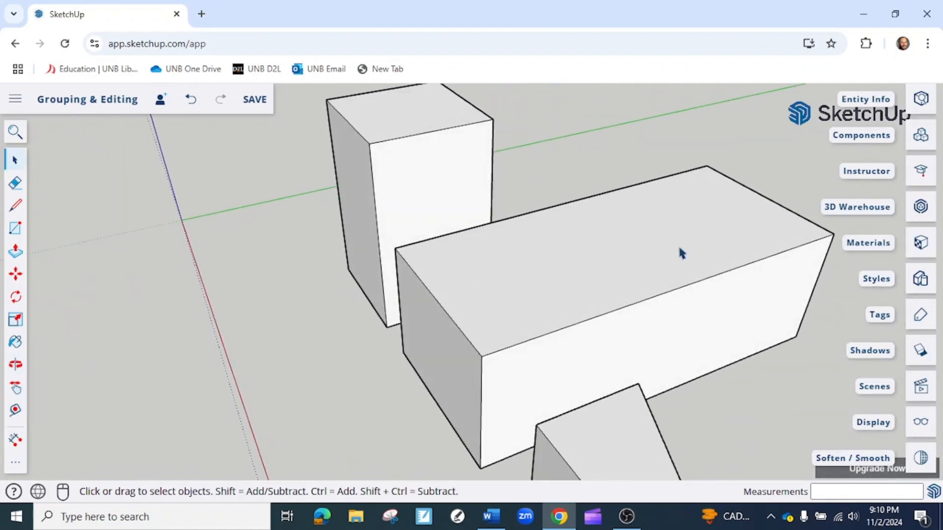
click(775, 208)
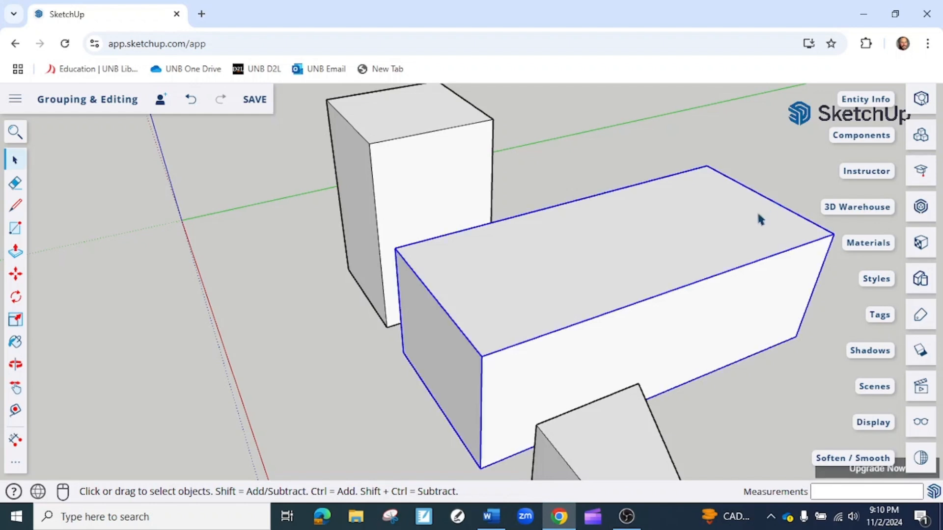
click(776, 362)
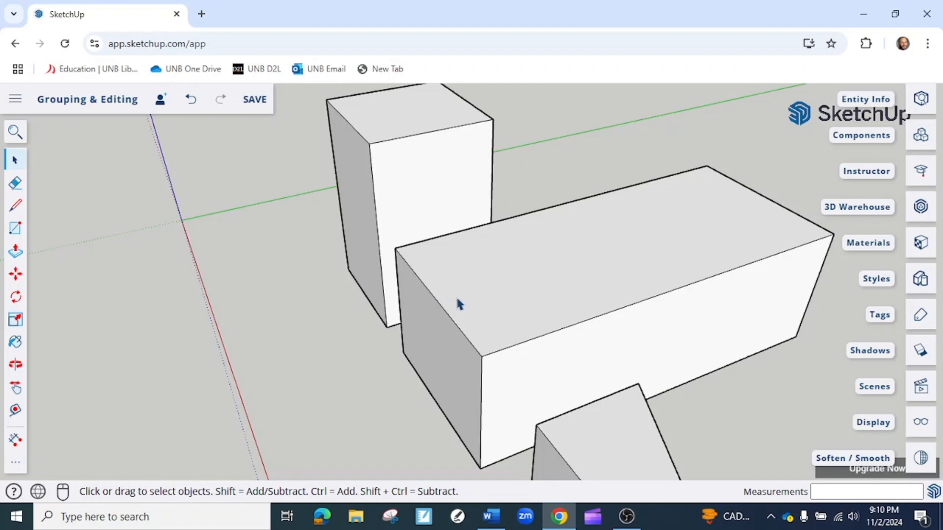
middle_drag(511, 301, 563, 339)
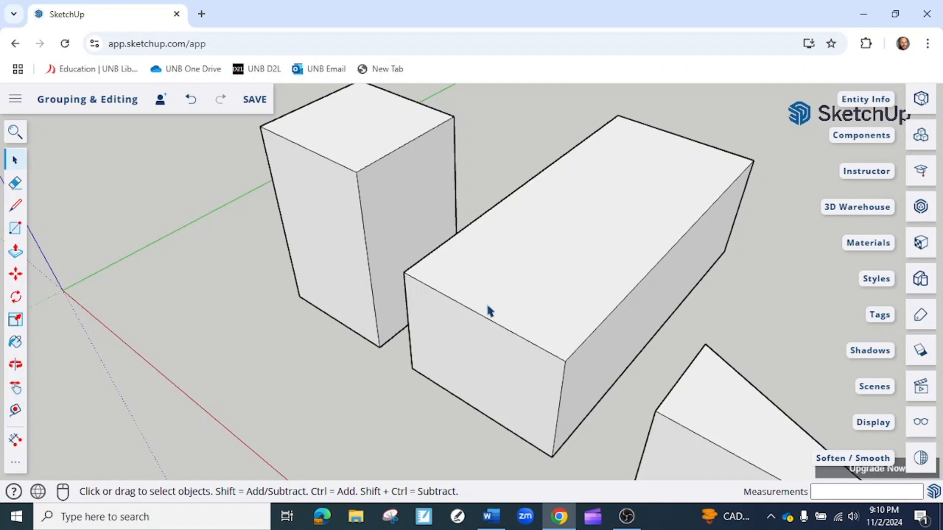
middle_drag(485, 317, 454, 337)
scroll(455, 346, up, 6)
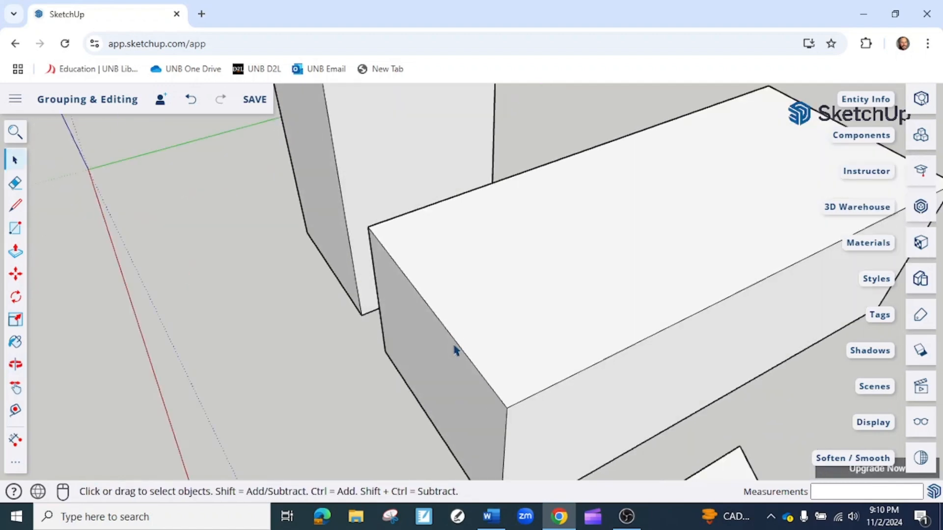
scroll(454, 346, down, 5)
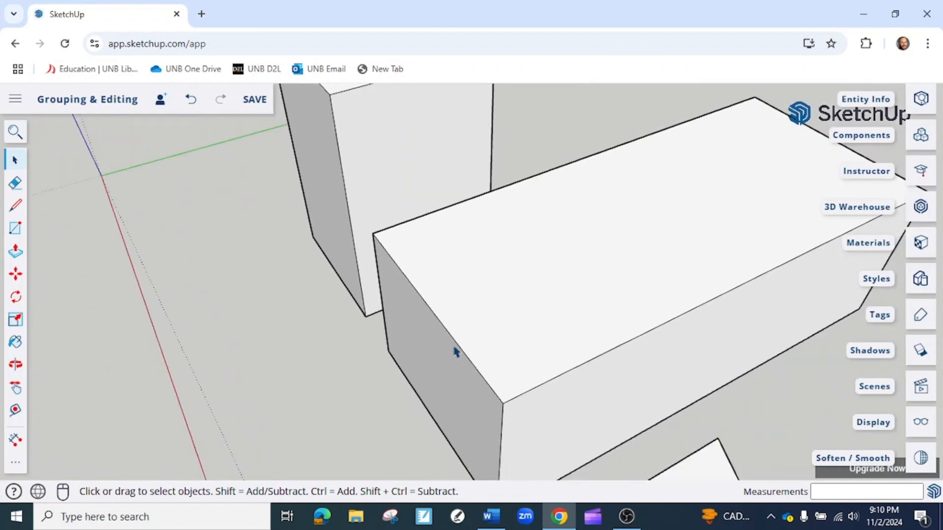
scroll(465, 349, down, 2)
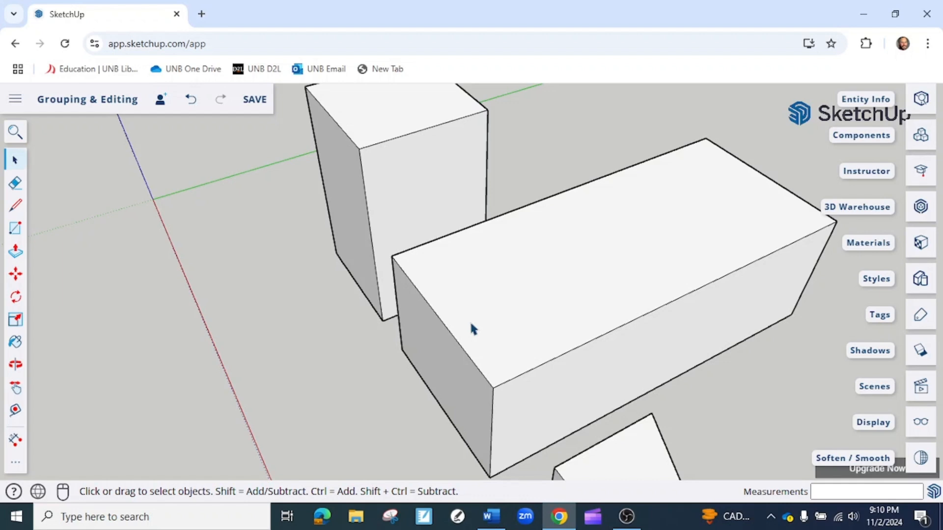
key(t)
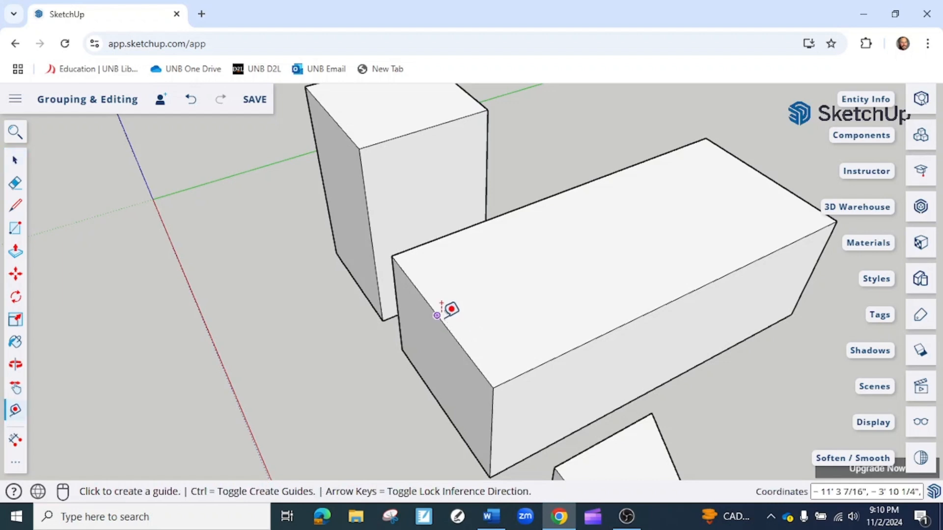
scroll(448, 312, up, 3)
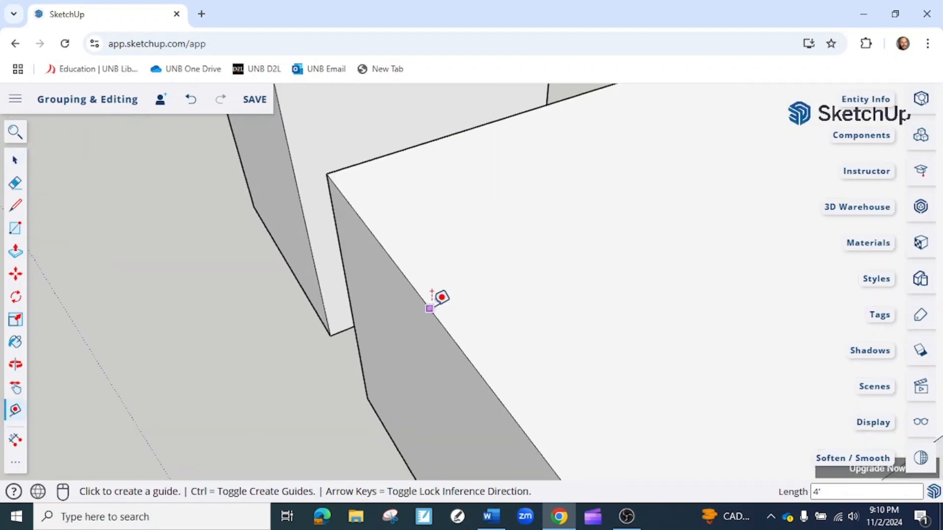
click(449, 334)
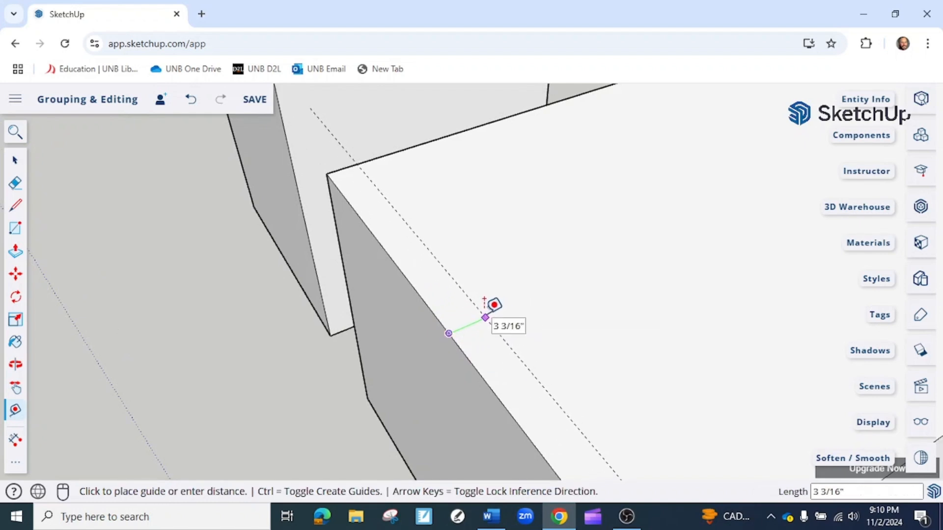
scroll(493, 305, down, 1)
key(space)
Step: Create a Tape Measure guide 3/4" inward from the short edge of the long box's top face, nearest the red axis
key(t)
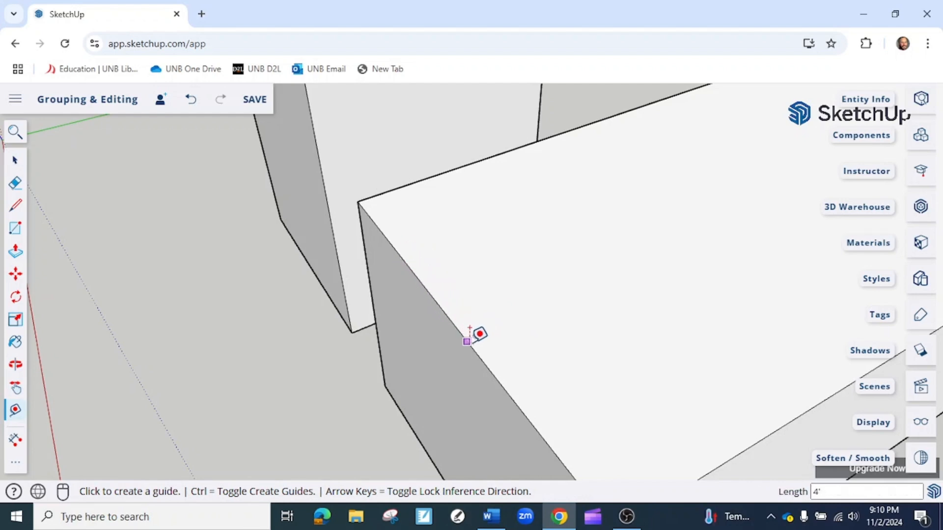
click(442, 294)
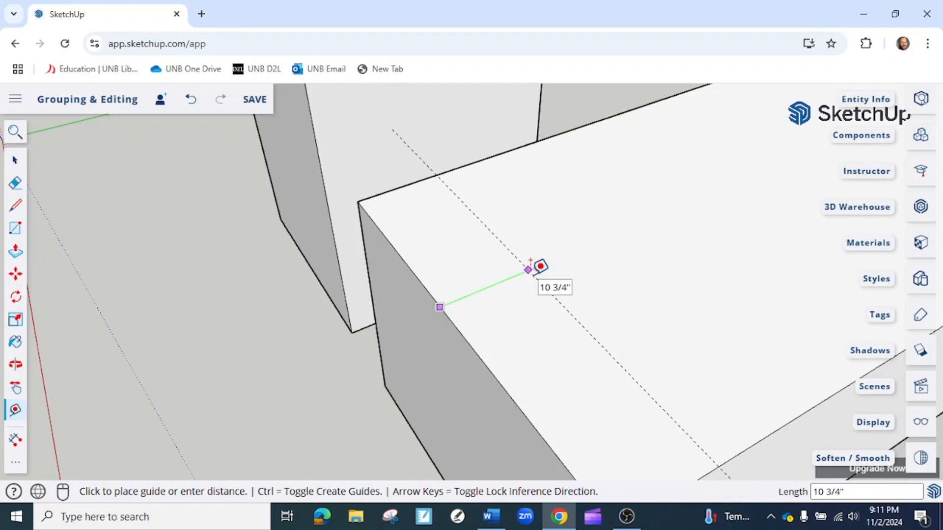
text(3/4")
key(Return)
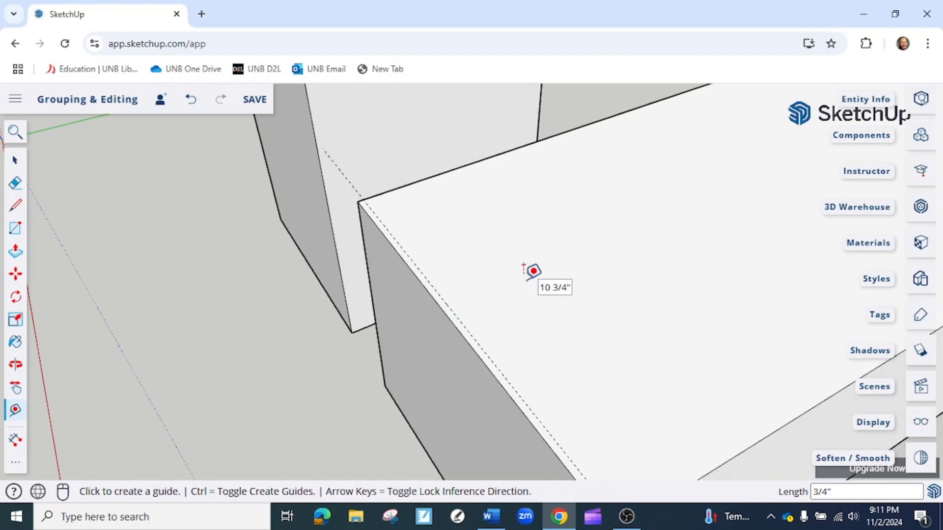
Step: Examine the guide along the long box's short top edge up close and from the box's opposite end
scroll(481, 355, up, 3)
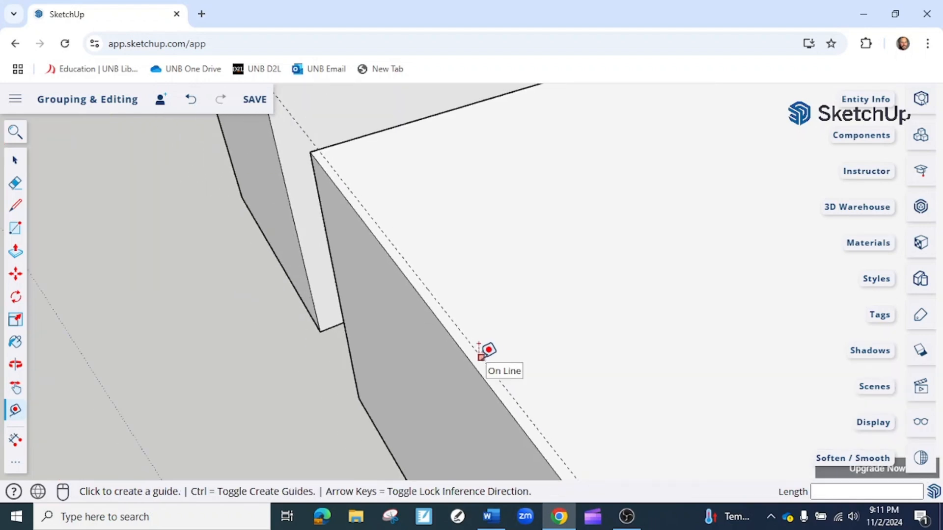
scroll(481, 357, down, 3)
scroll(474, 357, up, 1)
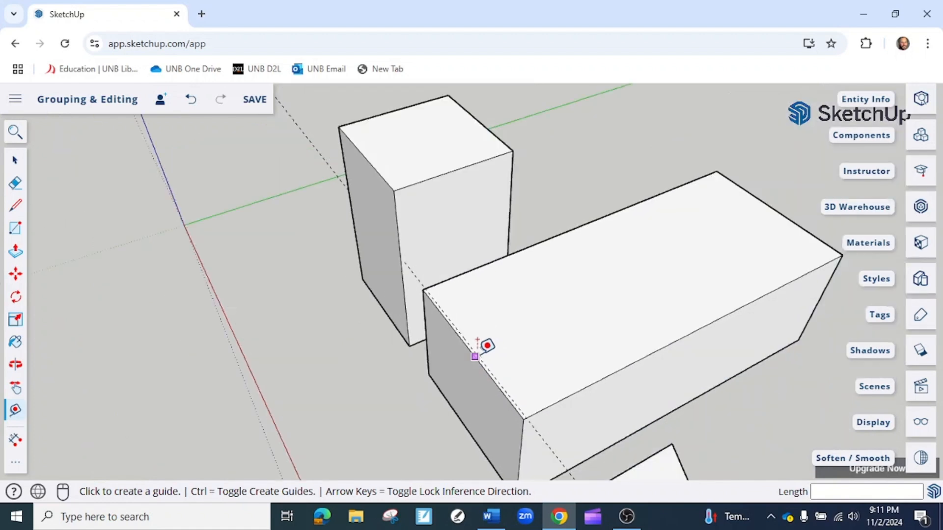
scroll(593, 379, down, 1)
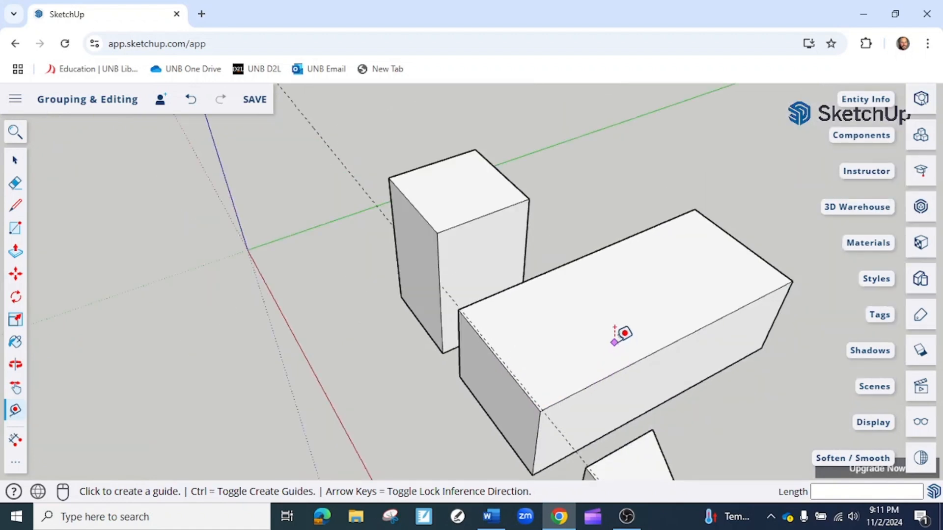
key(space)
middle_drag(673, 361, 303, 282)
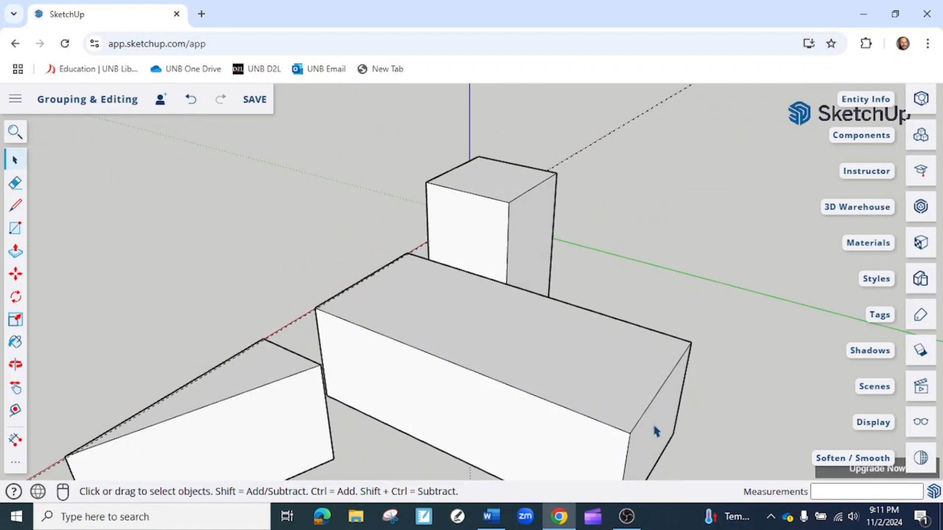
scroll(447, 362, down, 1)
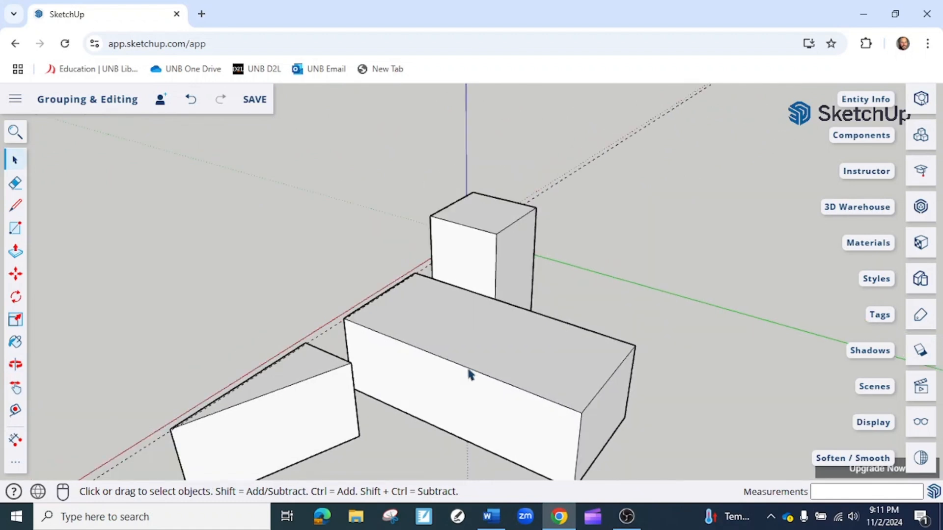
Step: Try to push/pull the long box's short end face while its group is closed, and reselect the group
click(489, 369)
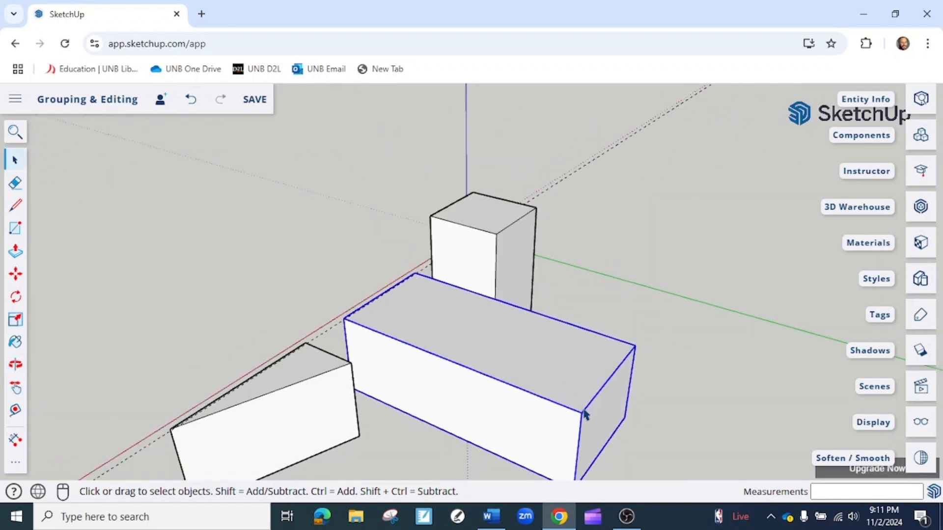
key(p)
scroll(590, 418, up, 2)
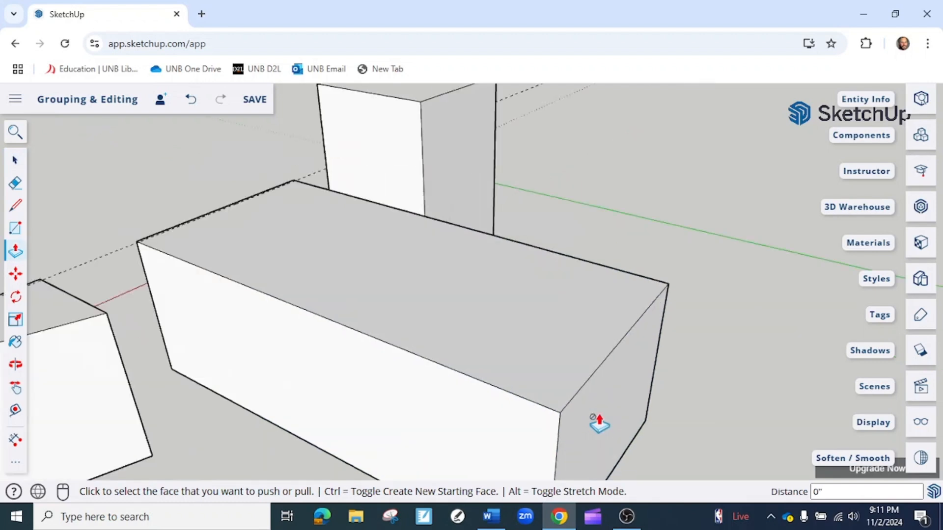
scroll(600, 422, up, 1)
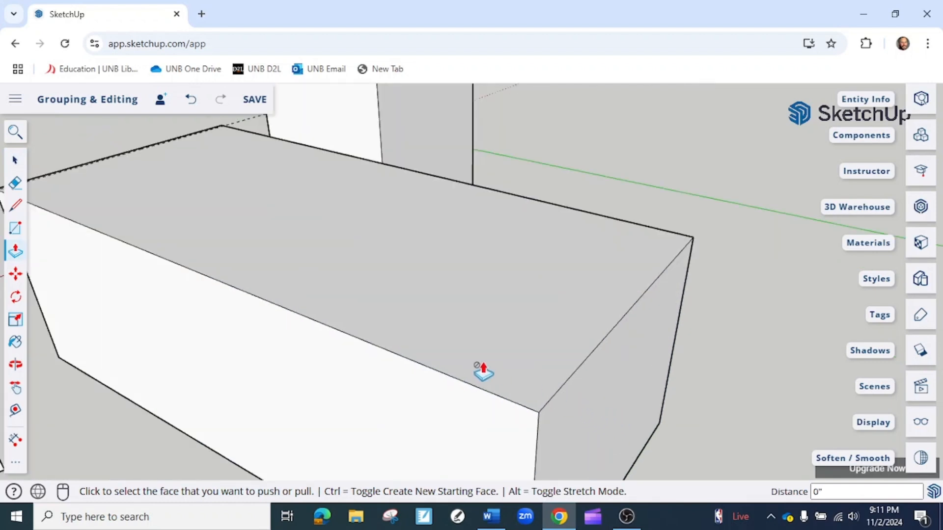
scroll(347, 331, down, 2)
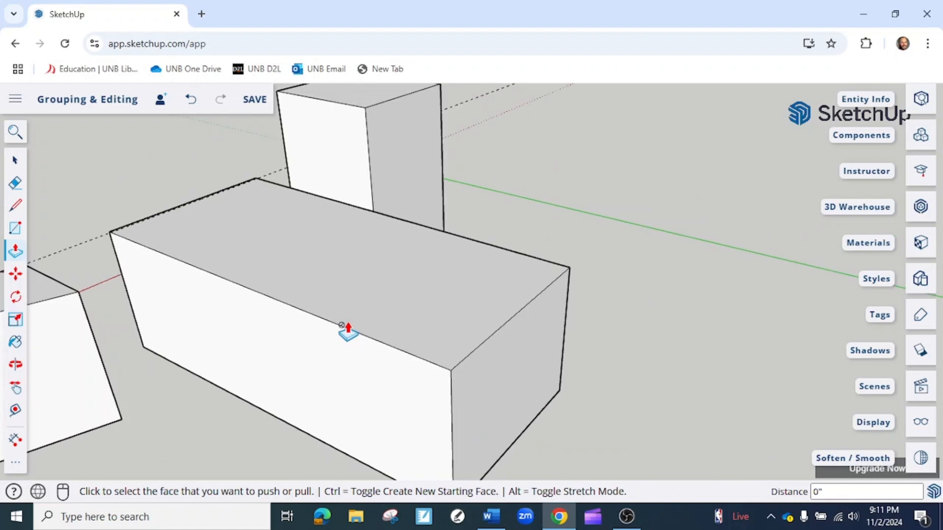
key(space)
click(488, 352)
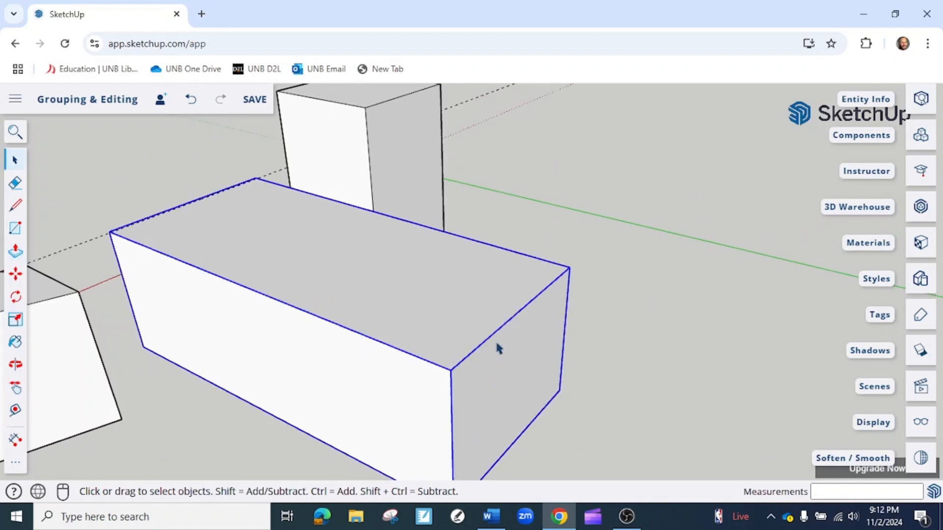
scroll(497, 348, down, 1)
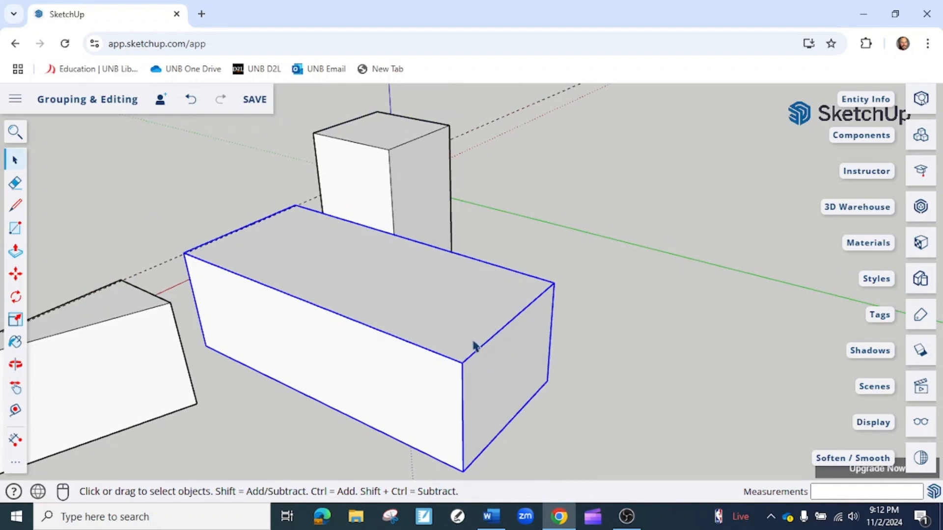
Step: Open the long box's group, push its far short end face back to the 3/4" guide, and close the group
double_click(474, 346)
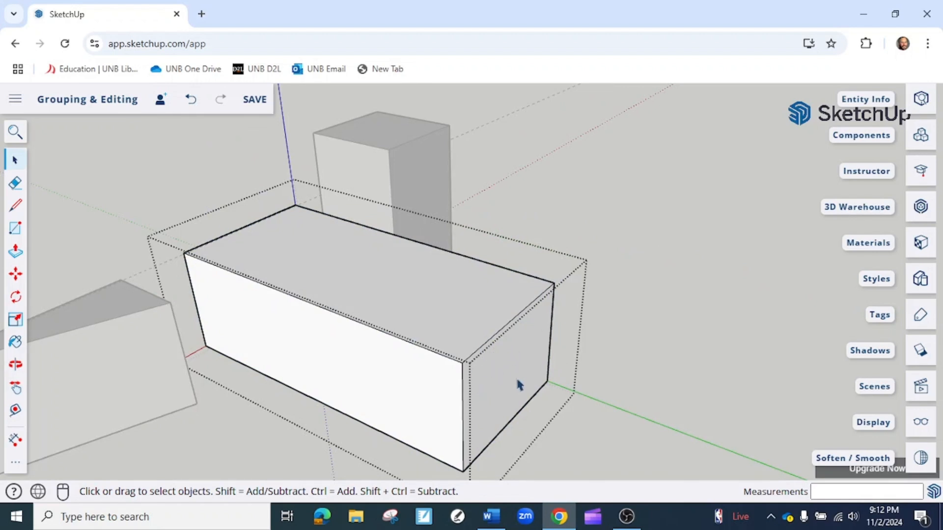
key(p)
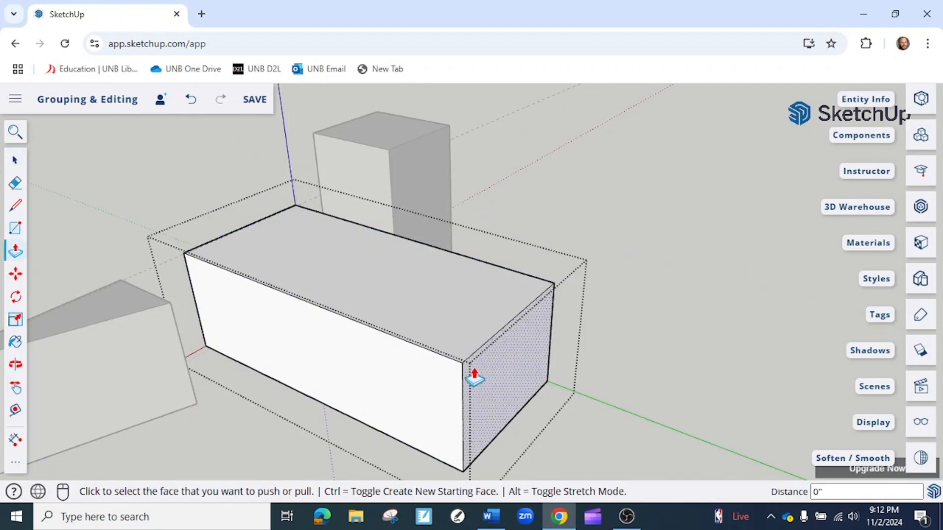
click(438, 383)
key(space)
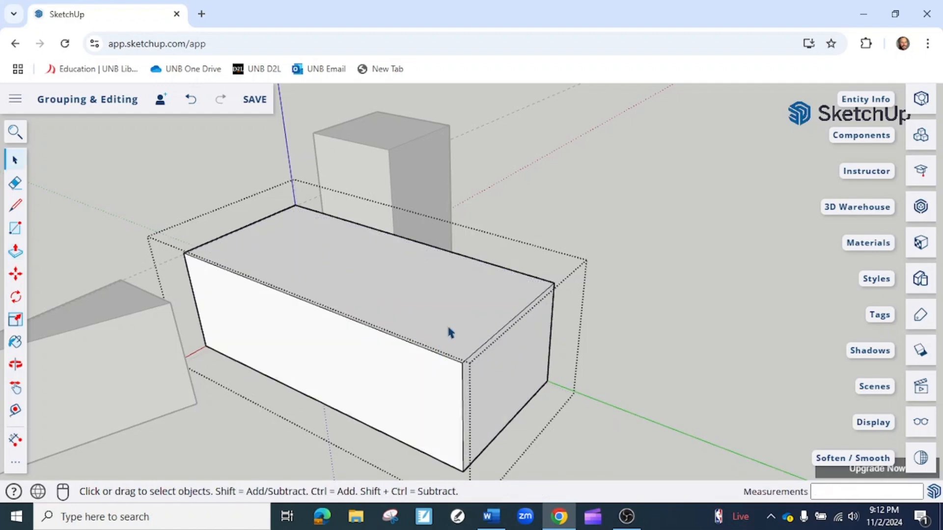
key(p)
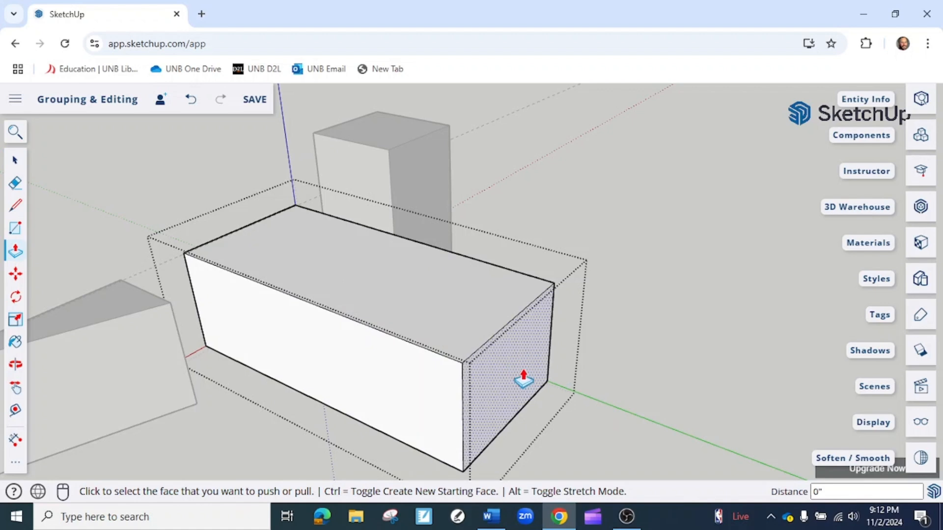
click(489, 373)
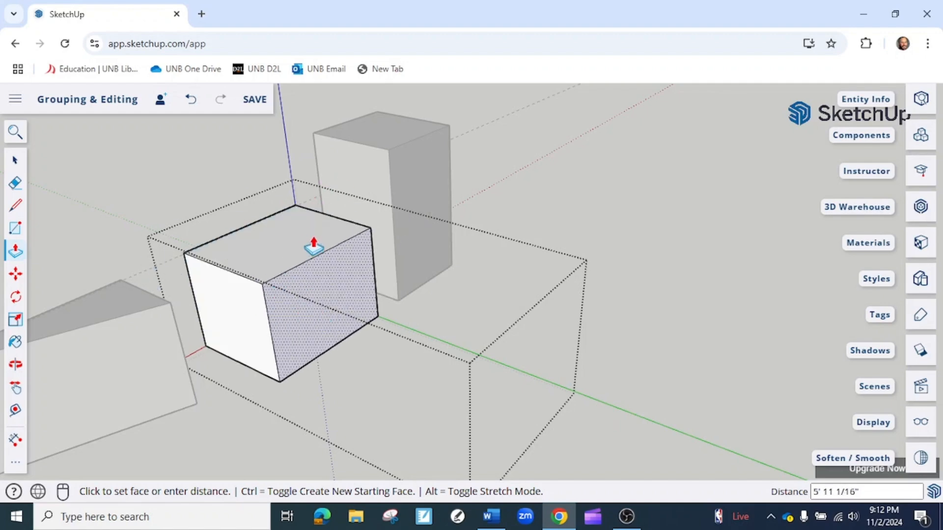
scroll(155, 269, up, 5)
scroll(233, 245, up, 2)
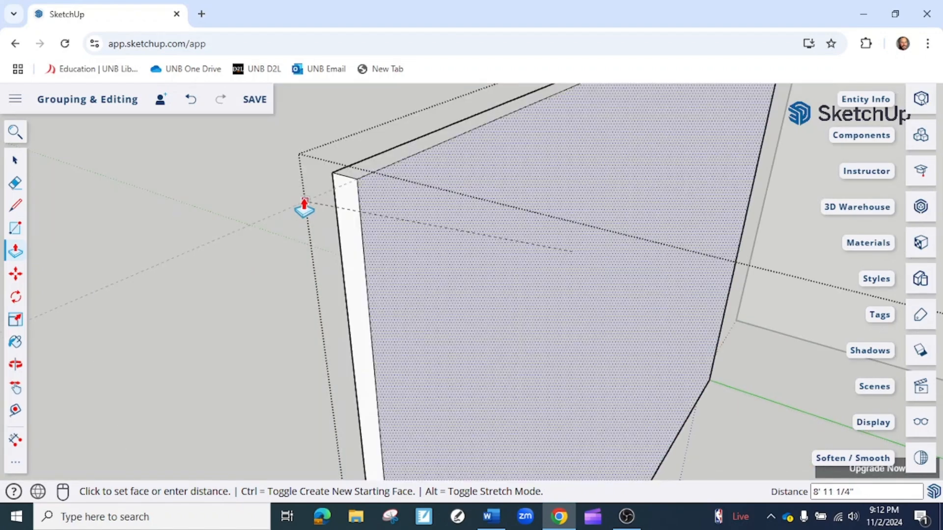
click(329, 200)
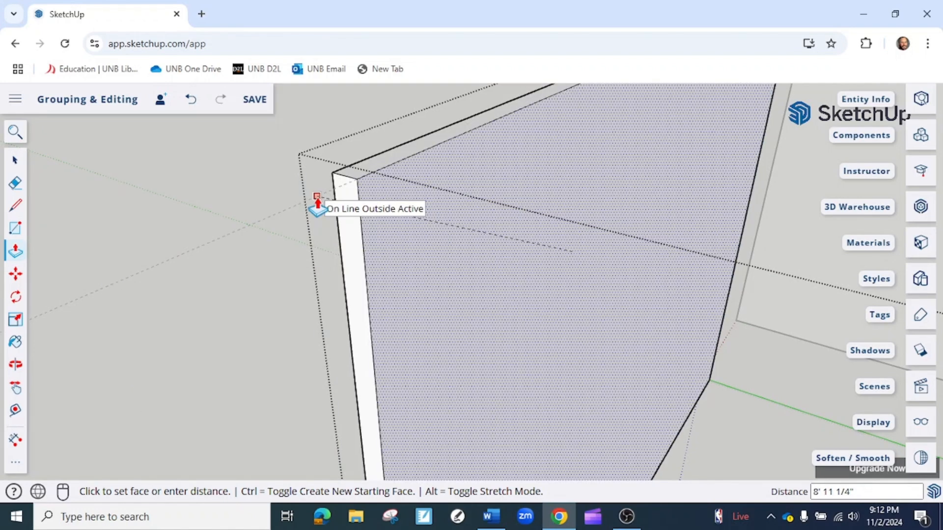
click(317, 203)
scroll(318, 206, down, 4)
middle_drag(320, 209, 617, 251)
key(space)
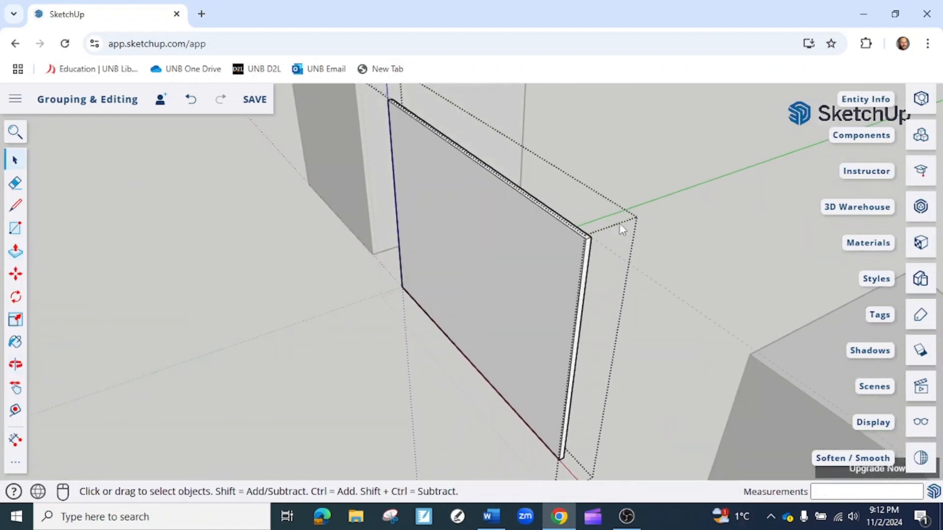
click(686, 175)
Step: Select the tall box's group and view the row of shapes with the thin panel facing front
scroll(429, 274, down, 5)
middle_drag(463, 284, 538, 285)
click(246, 281)
scroll(262, 371, up, 3)
scroll(261, 371, down, 3)
middle_drag(223, 331, 202, 344)
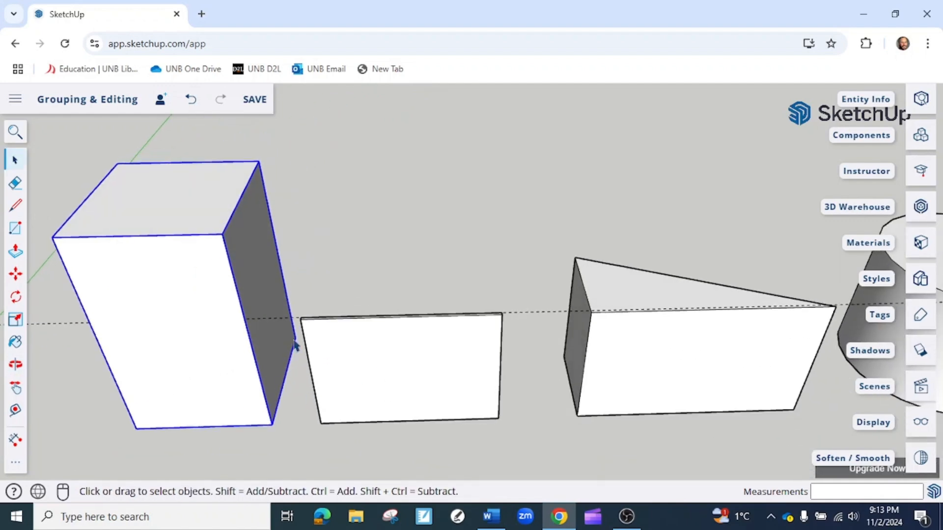
middle_drag(496, 360, 370, 335)
Step: Measure the thin panel's bottom edge and vertical side edge with the Tape Measure
key(t)
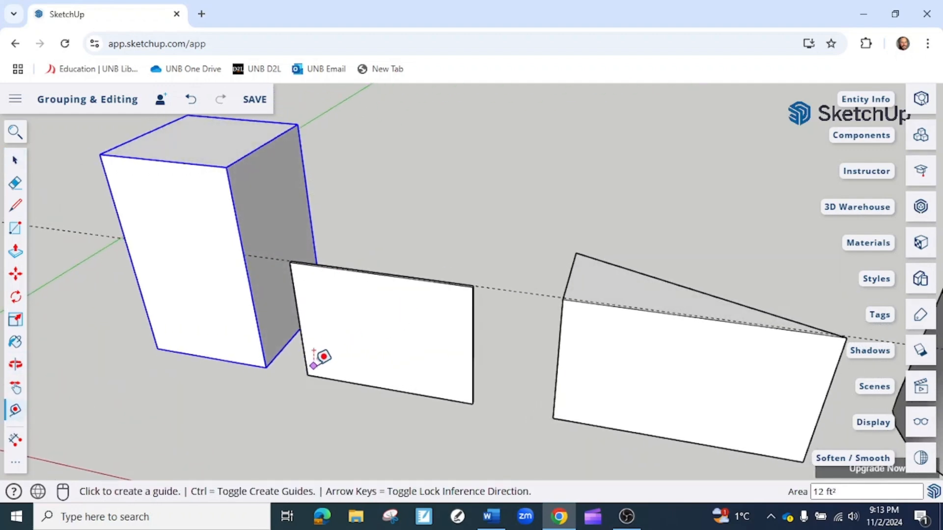
click(307, 375)
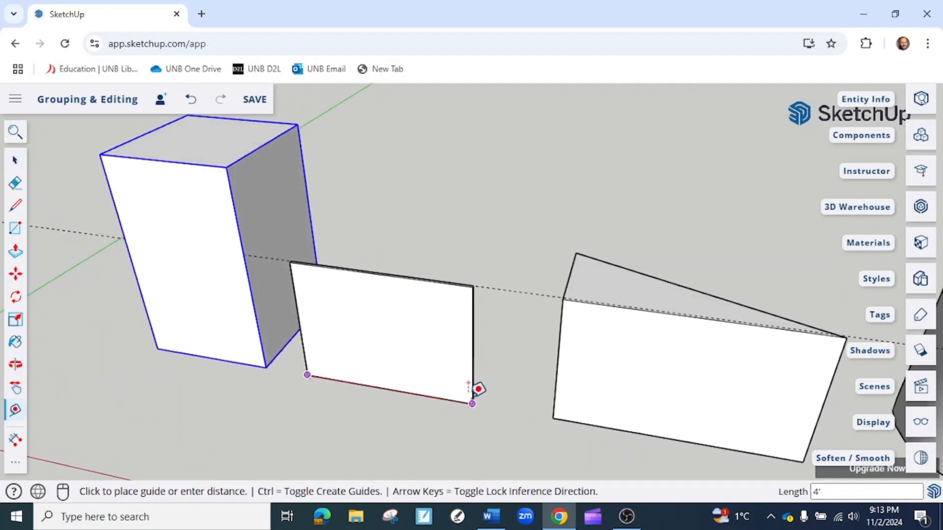
key(space)
key(t)
click(472, 404)
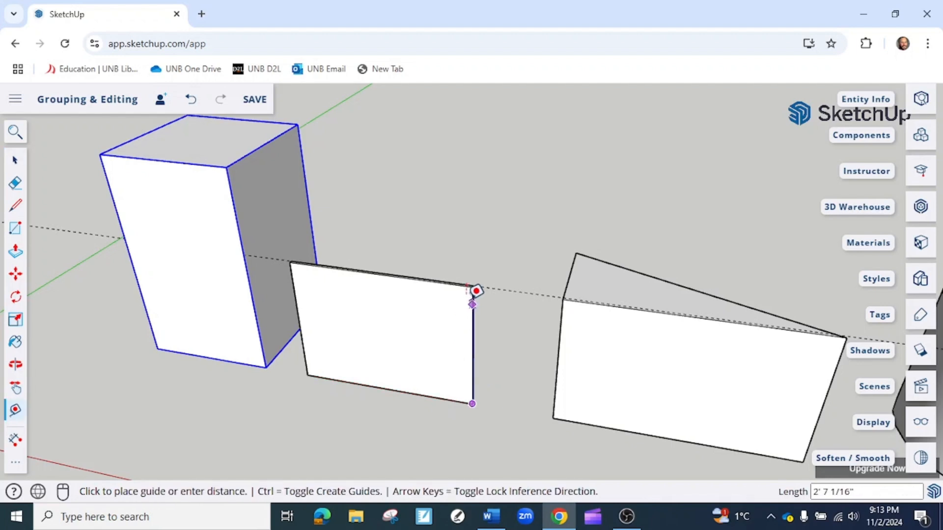
key(space)
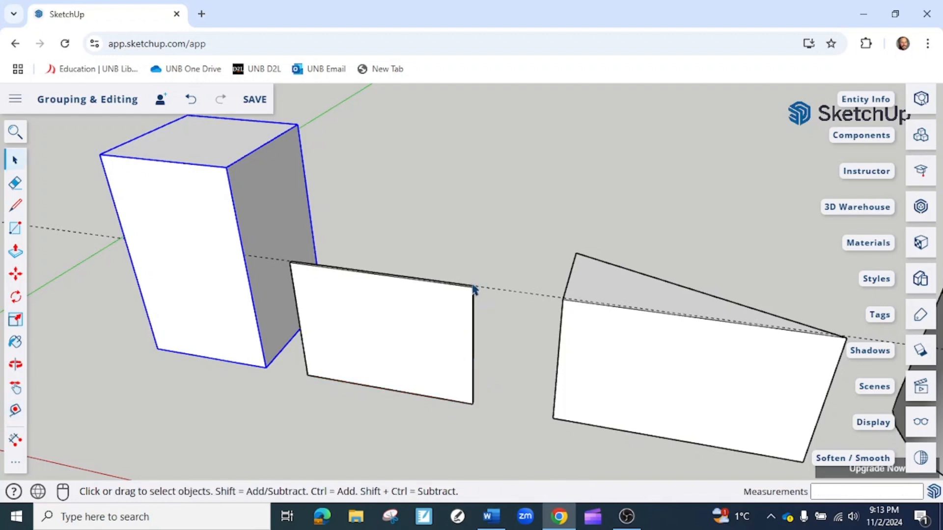
Step: Delete the guide running along the panel and across the triangular prism's top
key(o)
drag(627, 326, 478, 297)
key(space)
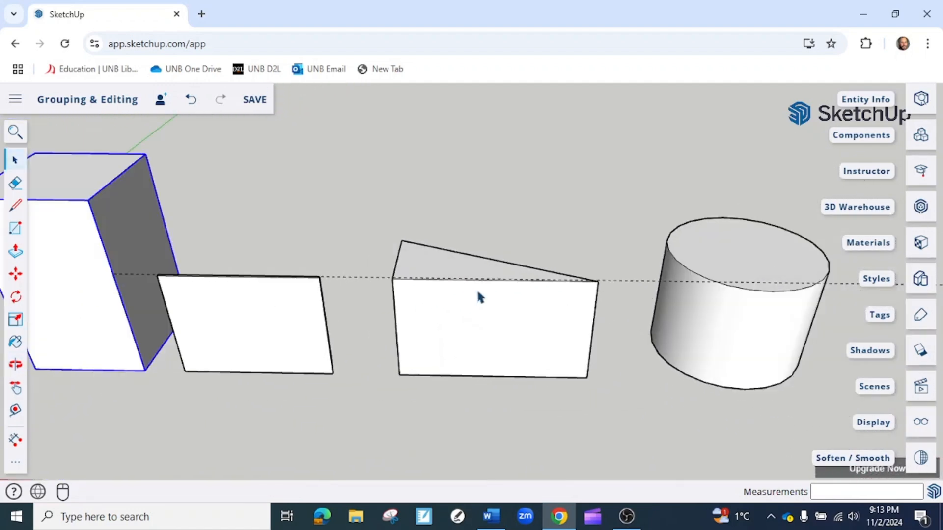
key(o)
drag(408, 332, 442, 326)
key(space)
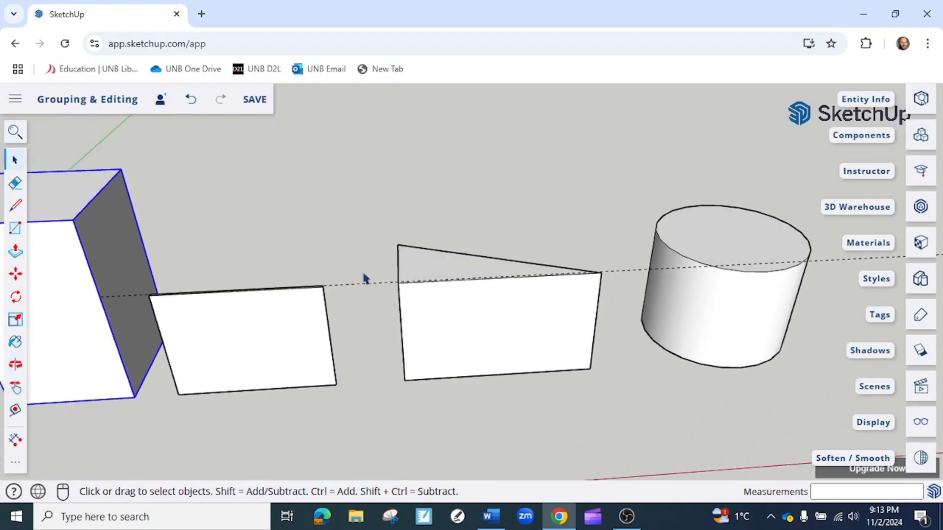
click(364, 284)
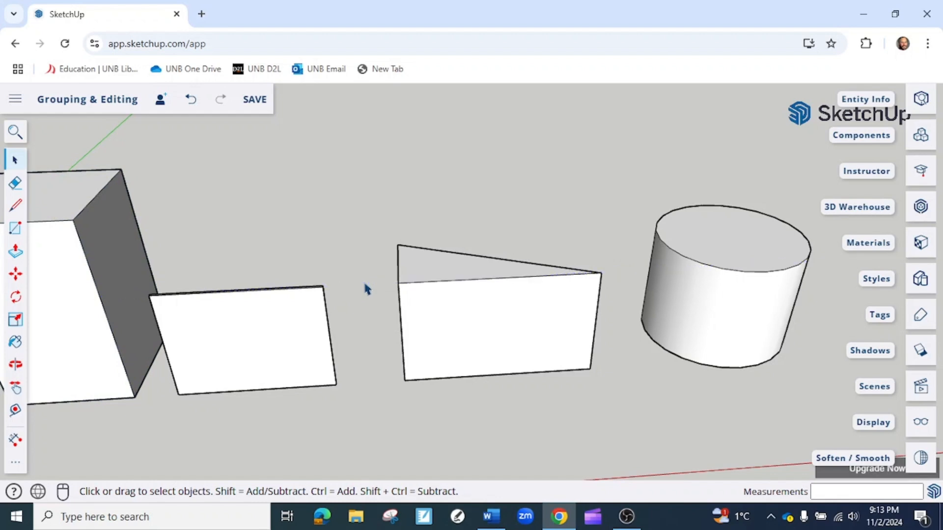
Step: Create a Tape Measure guide 5" above the bottom edge of the triangular prism's front face
scroll(481, 385, up, 2)
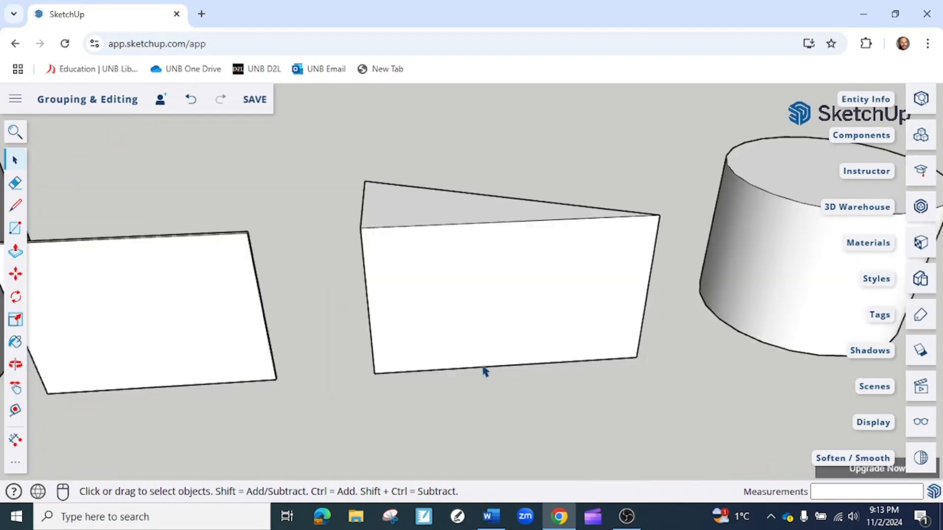
key(t)
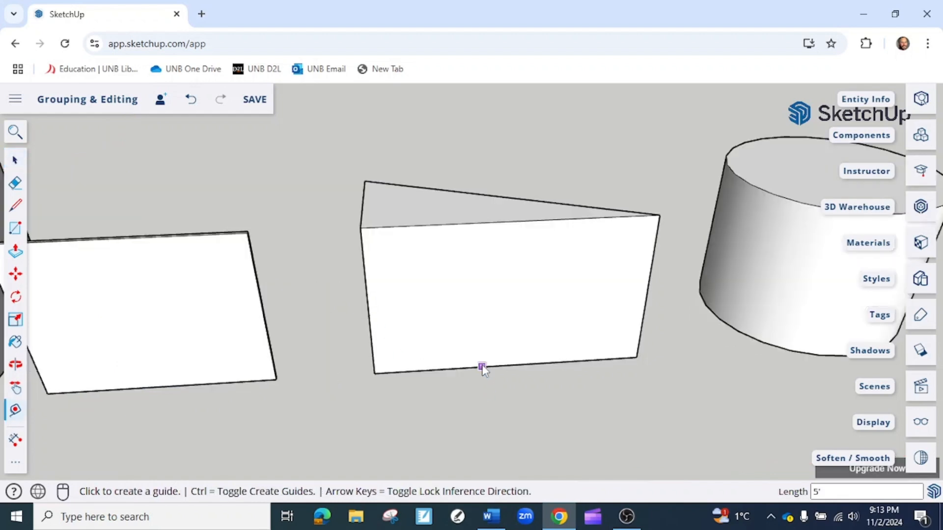
click(423, 371)
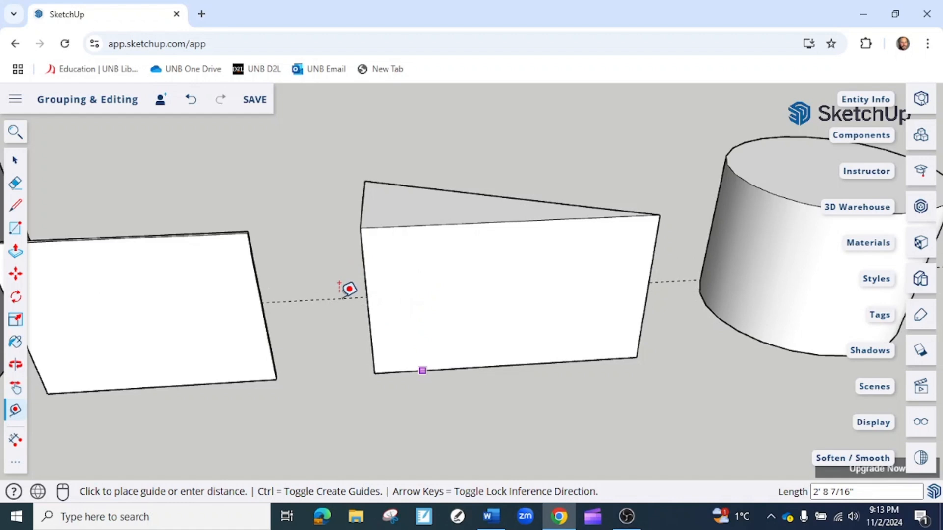
middle_drag(349, 289, 543, 279)
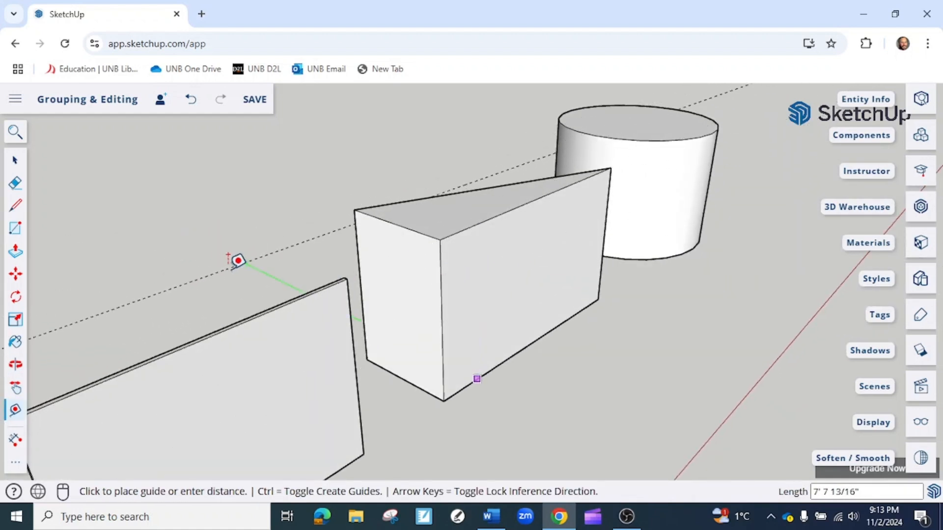
middle_drag(499, 285, 69, 293)
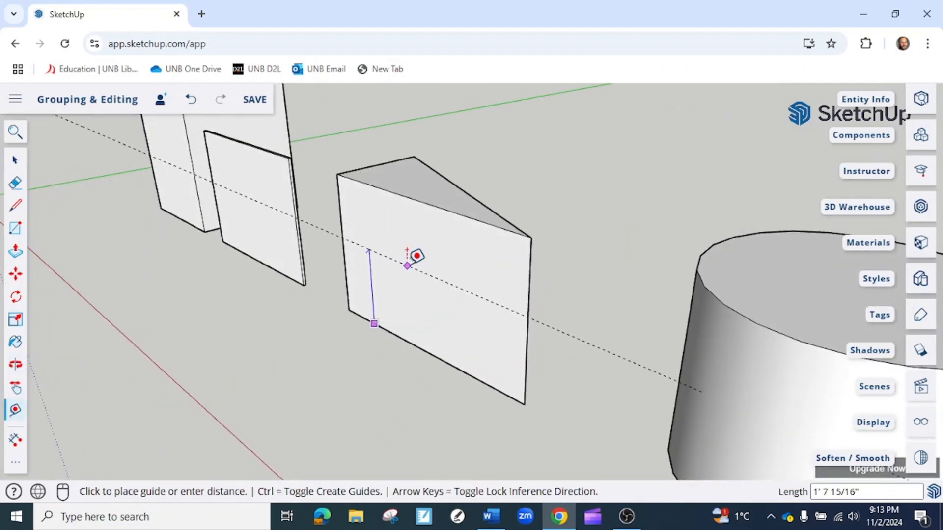
middle_drag(415, 261, 486, 265)
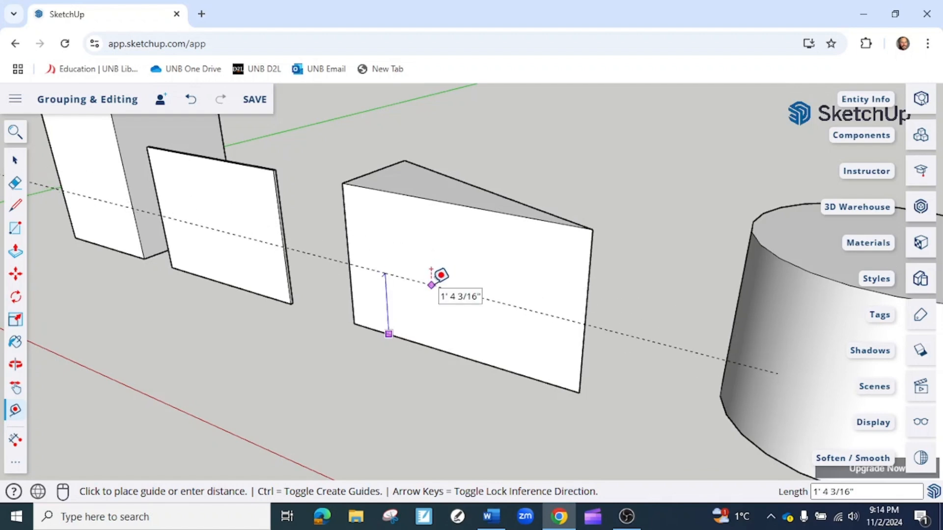
click(441, 276)
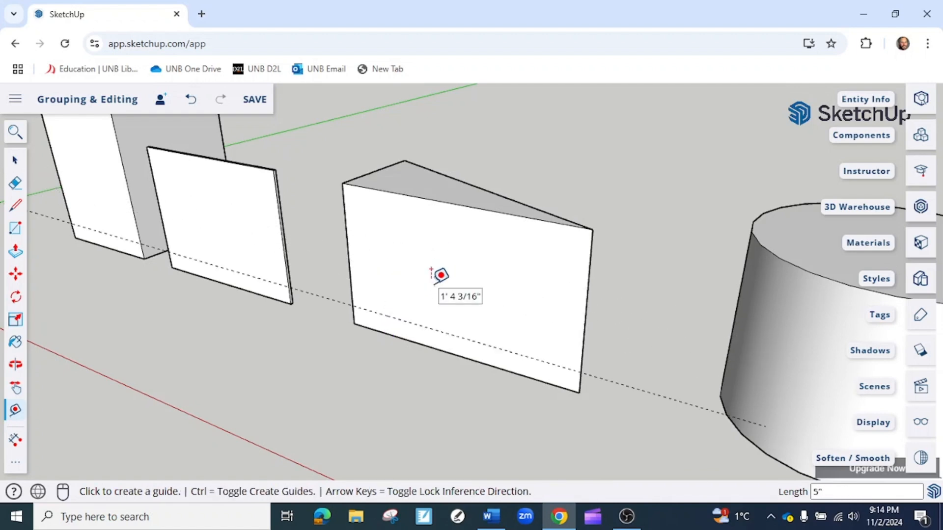
key(space)
Step: Open the triangular prism's group and push its top face down to the 5" guide
mouse_move(408, 236)
middle_down()
mouse_move(413, 244)
mouse_move(418, 226)
middle_up()
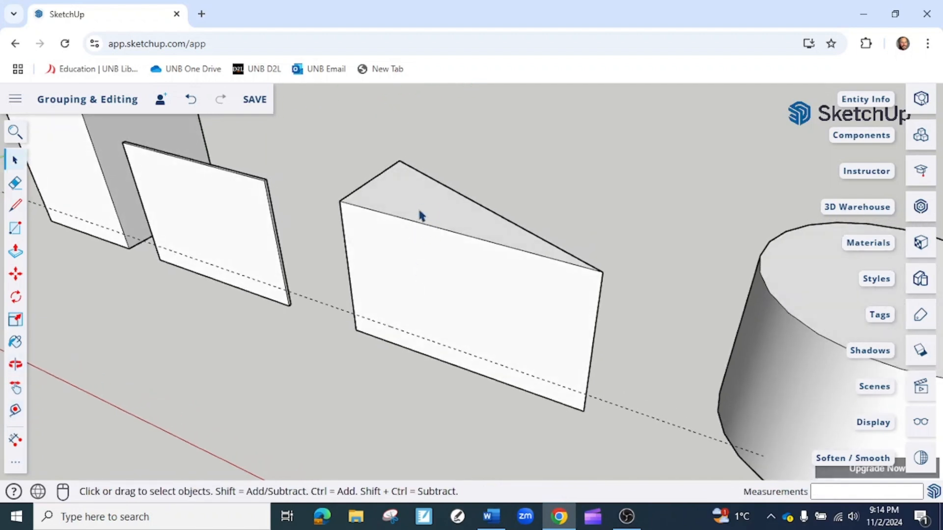
double_click(423, 216)
key(p)
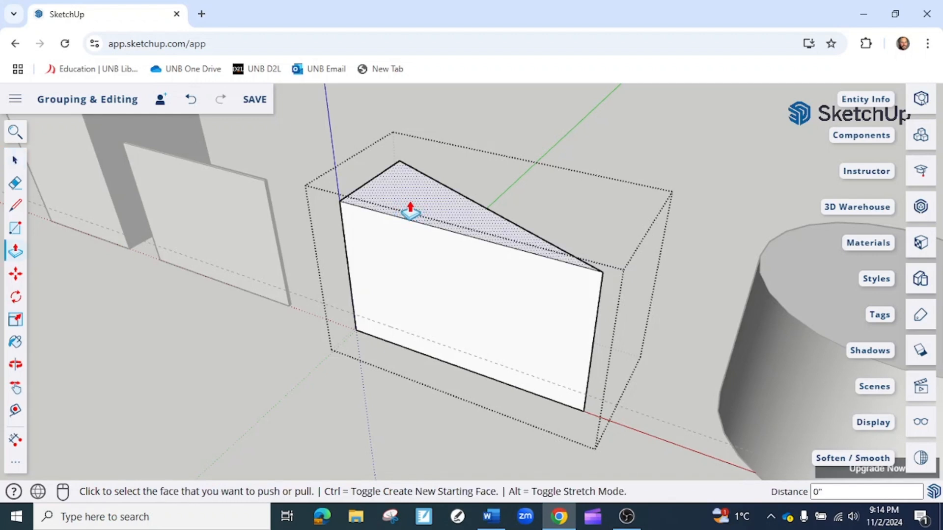
click(411, 211)
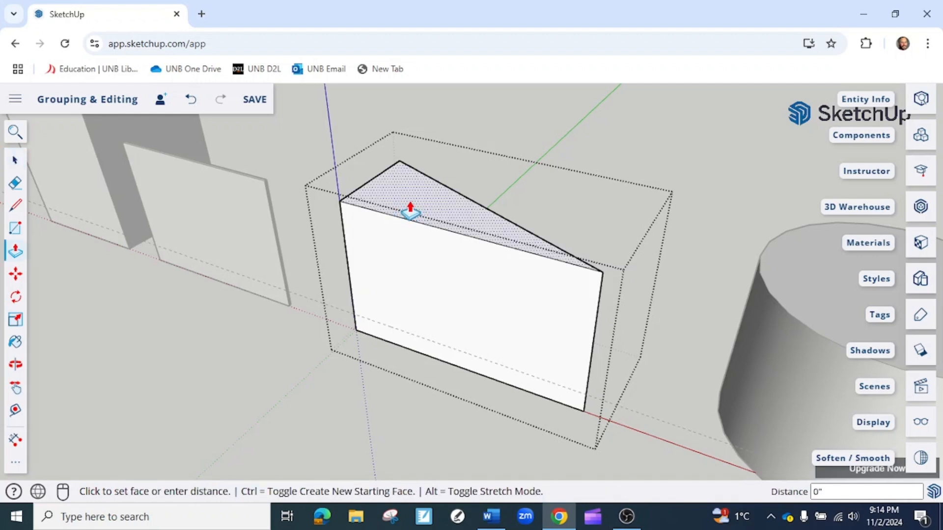
click(339, 316)
key(space)
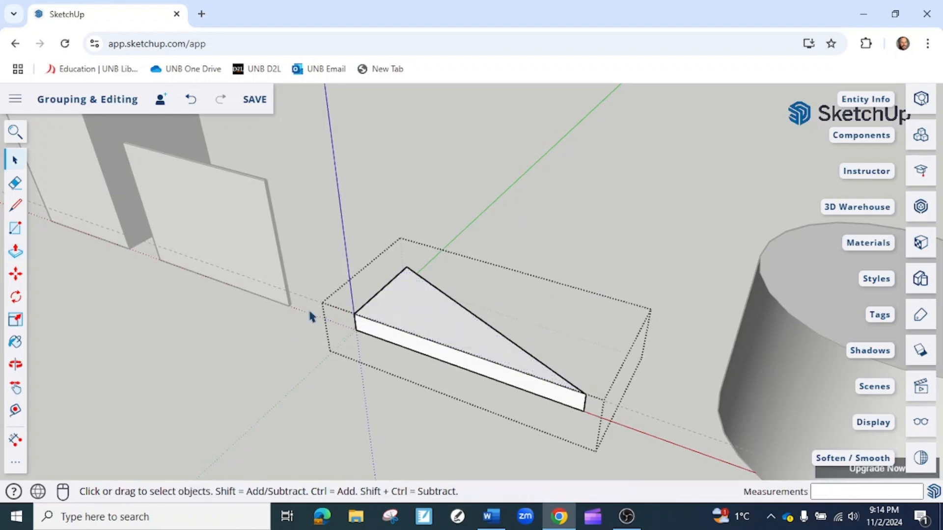
Step: Close the triangular prism's group and delete the 5" guide
click(317, 306)
middle_drag(337, 326, 388, 314)
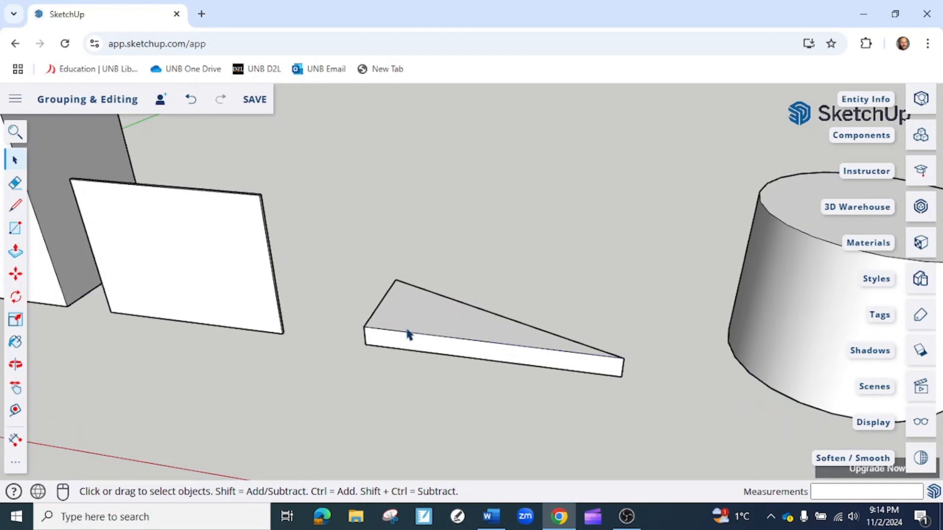
scroll(407, 334, down, 8)
scroll(415, 341, up, 3)
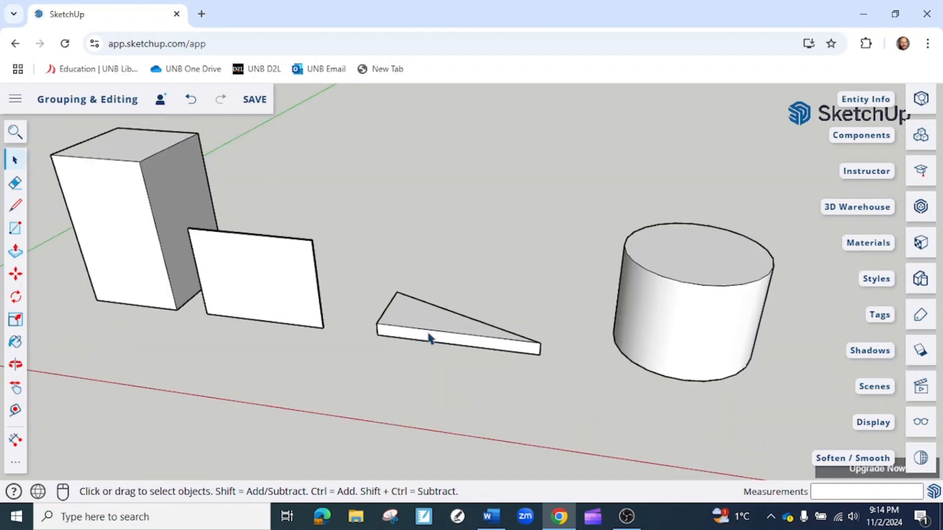
Step: Open the cylinder's group for editing and start Push/Pull
click(712, 295)
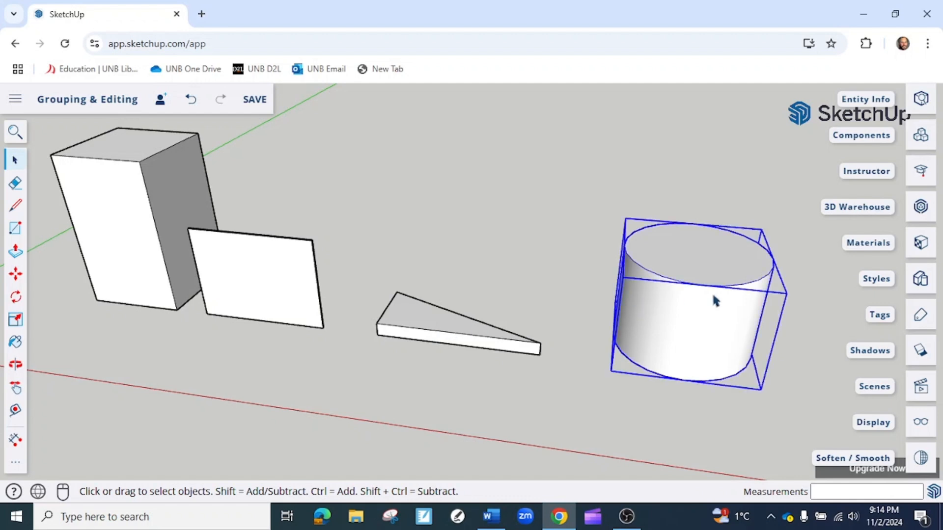
middle_drag(709, 297, 638, 319)
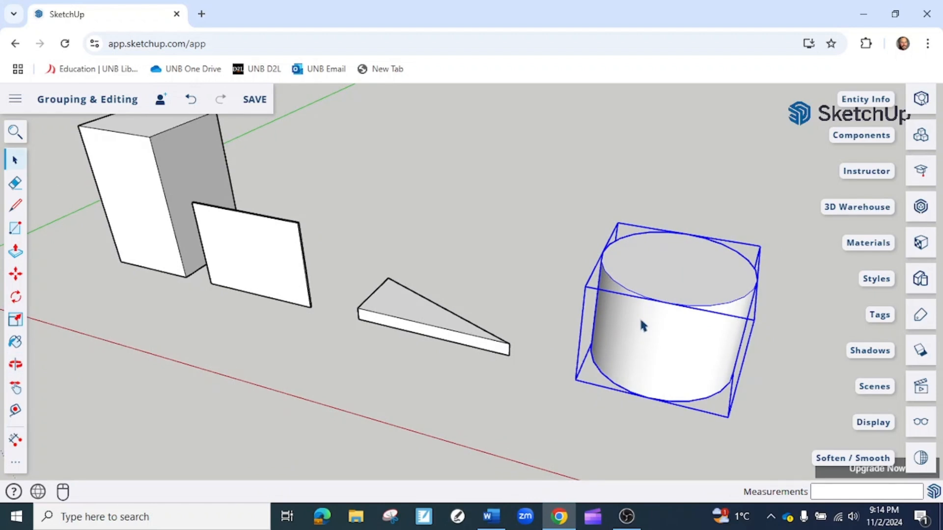
scroll(662, 285, down, 2)
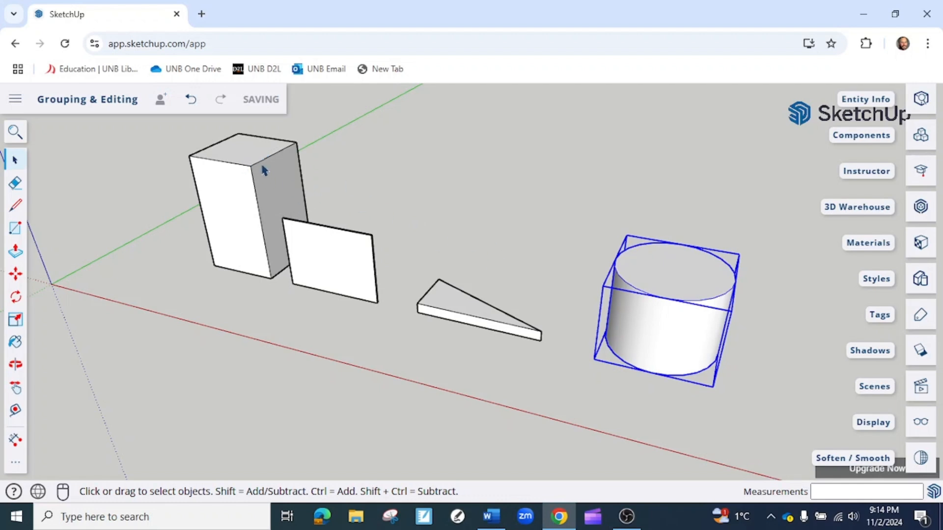
double_click(668, 292)
key(p)
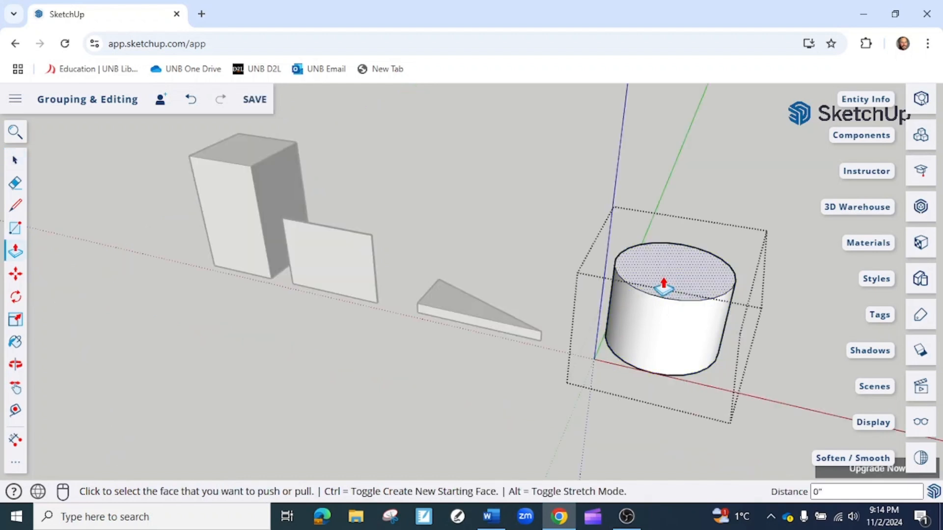
Step: Try repeating the last push distance on the cylinder's top face and undo it
double_click(664, 286)
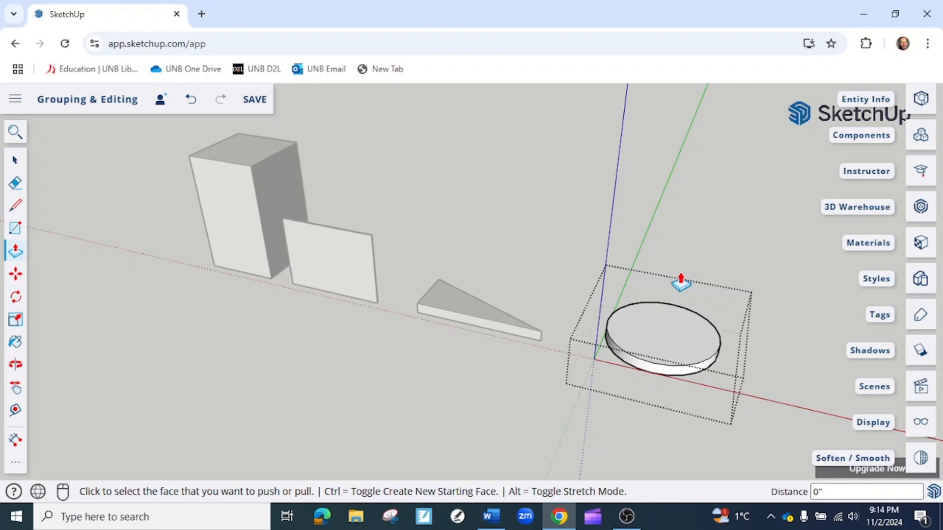
key(ctrl+z)
double_click(683, 277)
key(ctrl+z)
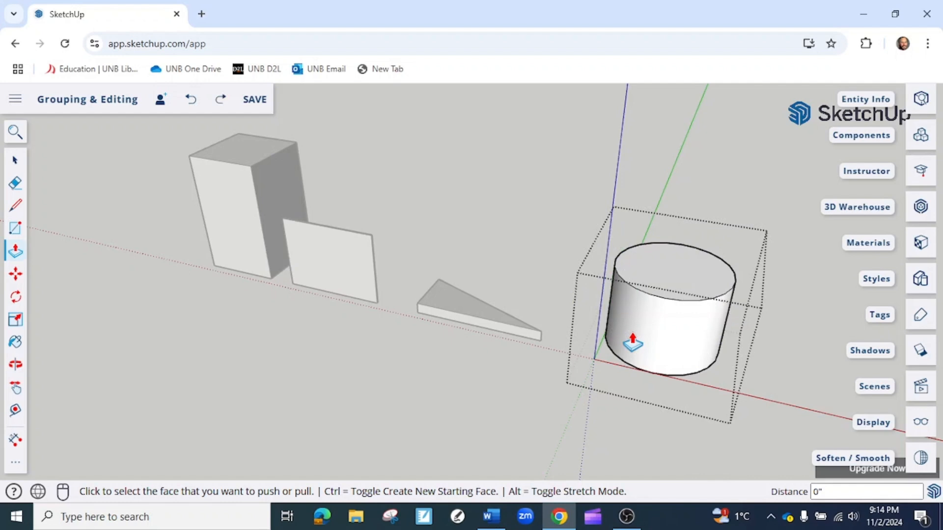
Step: Pull the cylinder's top face up to the height of the rectangular prism's top, and close the cylinder's group
click(674, 285)
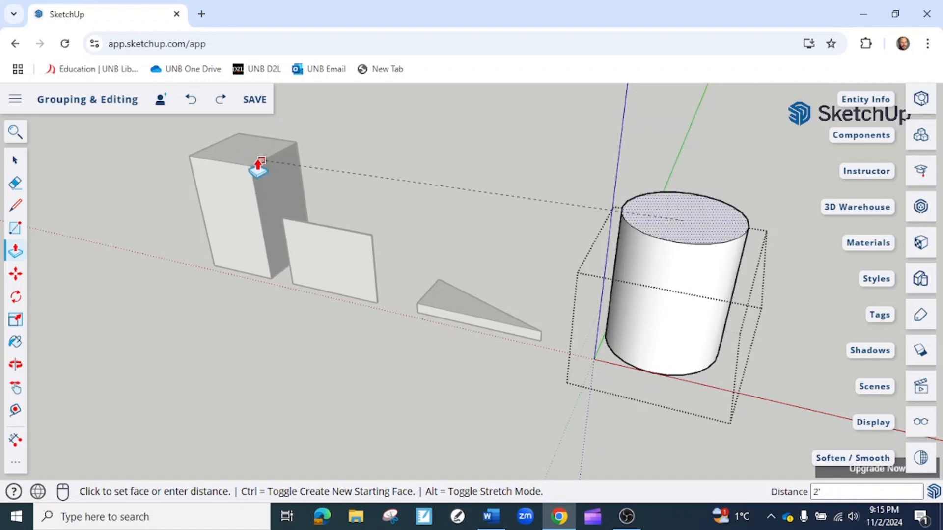
click(251, 170)
key(space)
click(437, 215)
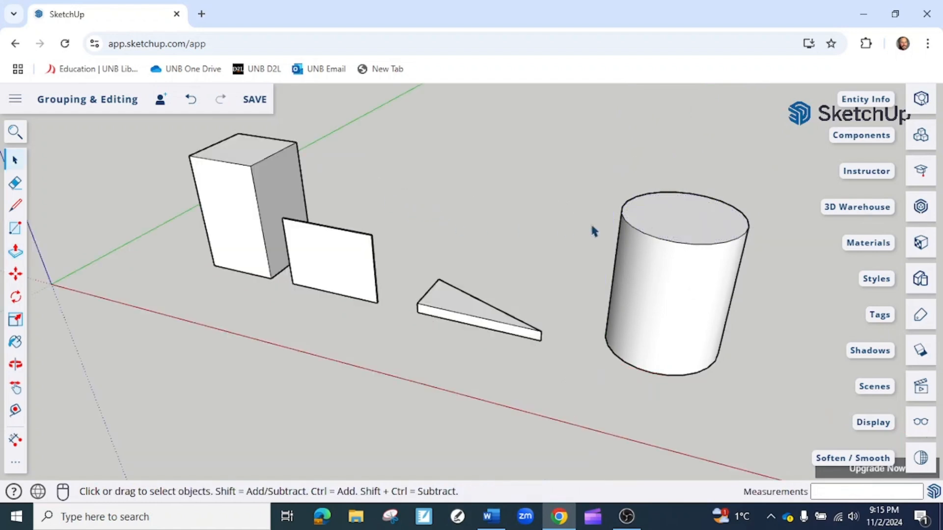
middle_drag(493, 362, 549, 339)
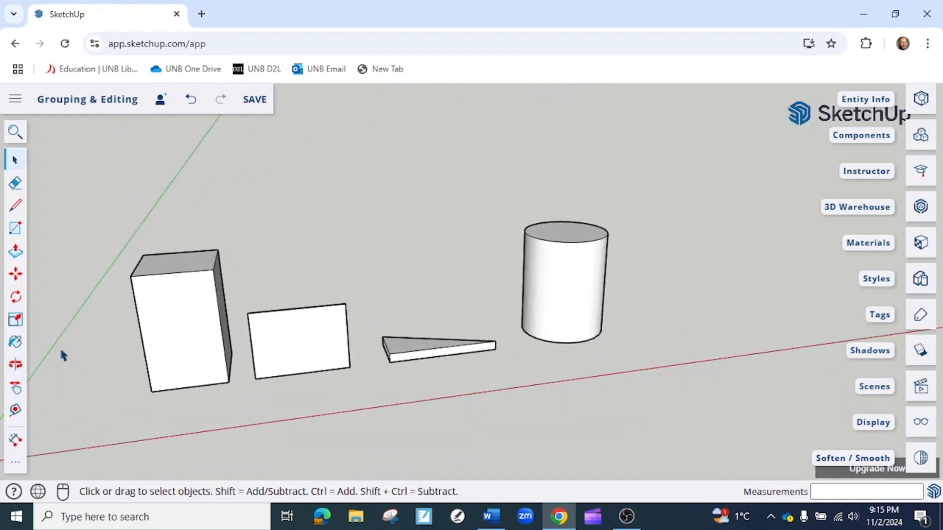
middle_drag(105, 320, 261, 331)
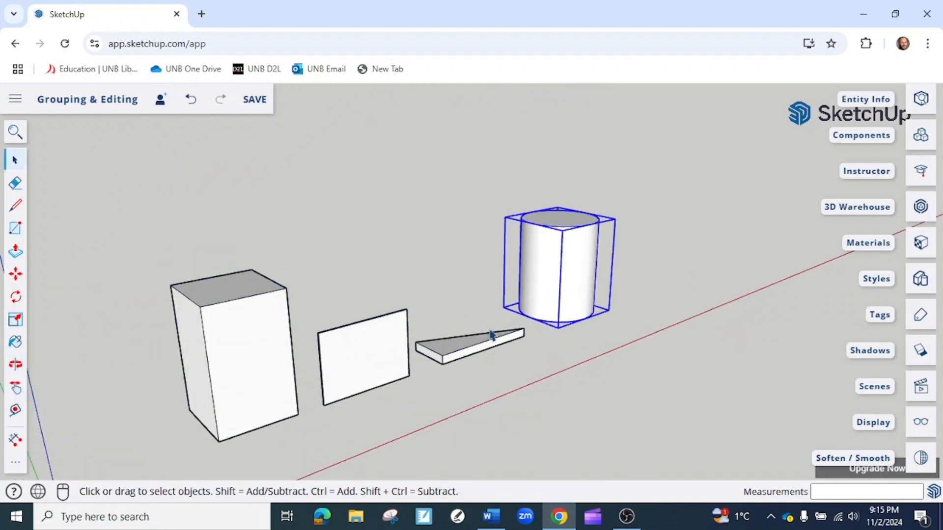
middle_drag(489, 338, 328, 305)
double_click(327, 305)
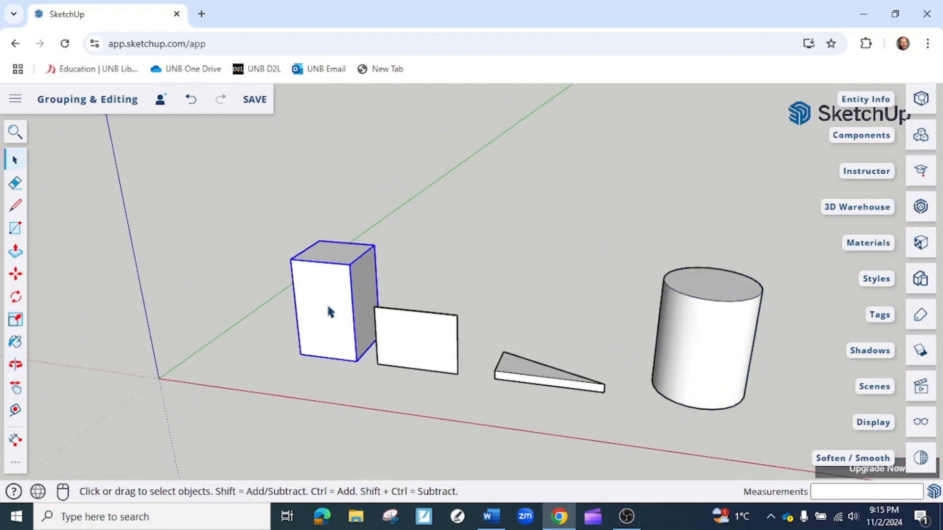
scroll(344, 256, up, 3)
scroll(346, 260, up, 2)
key(p)
click(358, 337)
key(space)
scroll(528, 344, down, 3)
middle_drag(526, 362, 499, 400)
click(497, 399)
scroll(497, 396, up, 6)
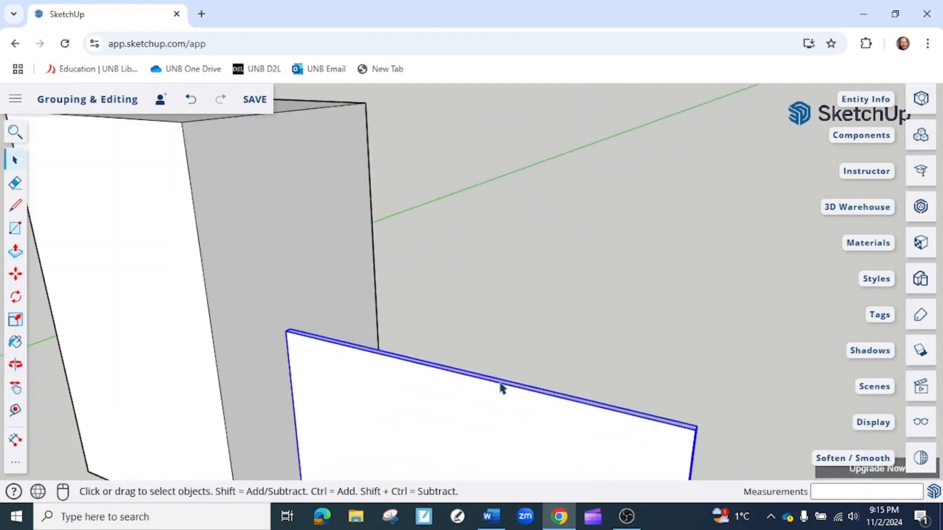
key(p)
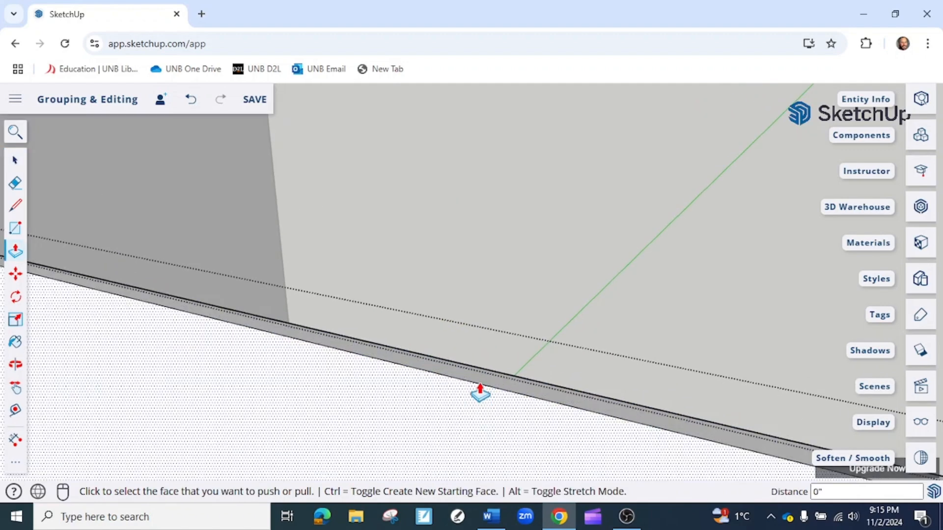
click(447, 379)
scroll(447, 379, down, 5)
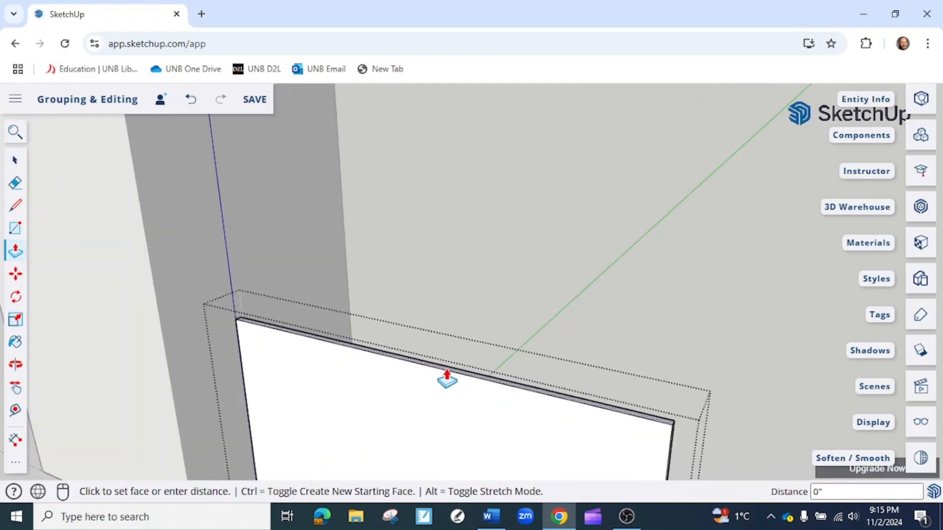
click(447, 476)
key(space)
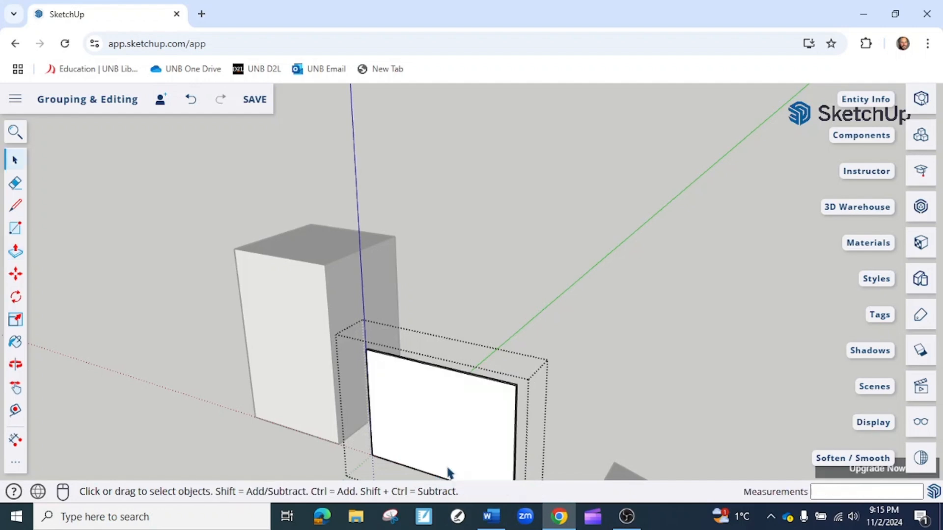
scroll(617, 371, down, 8)
key(o)
drag(492, 402, 535, 383)
key(space)
scroll(494, 400, up, 5)
scroll(493, 400, up, 3)
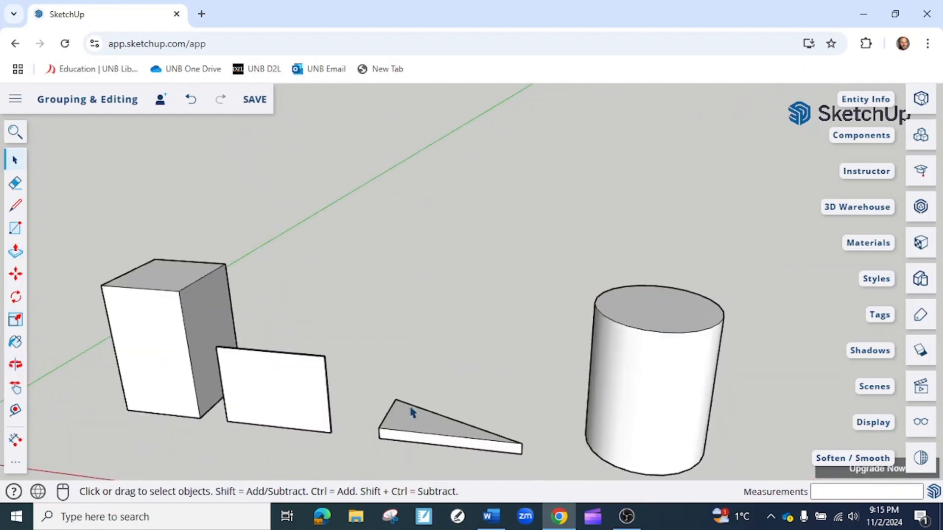
Step: Explode the triangular prism's group into loose geometry and deselect it
middle_drag(373, 400, 607, 354)
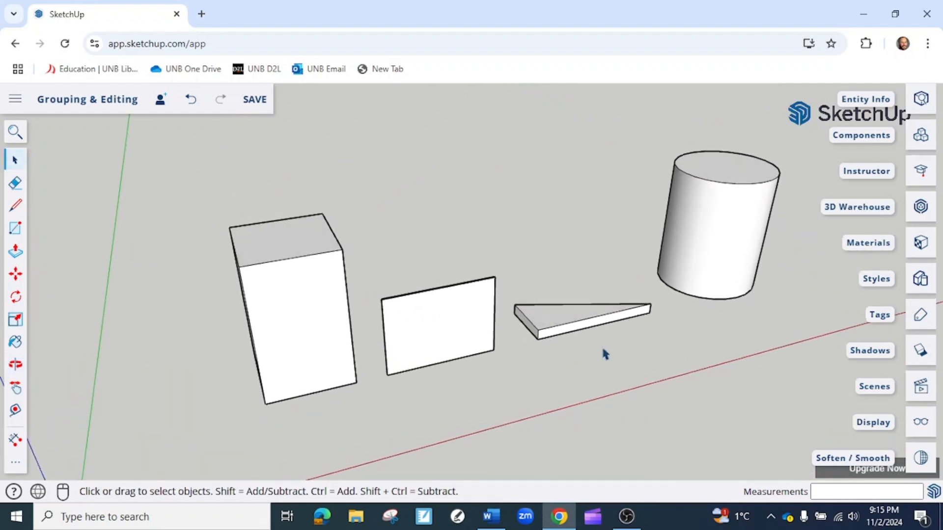
scroll(532, 351, up, 2)
click(547, 332)
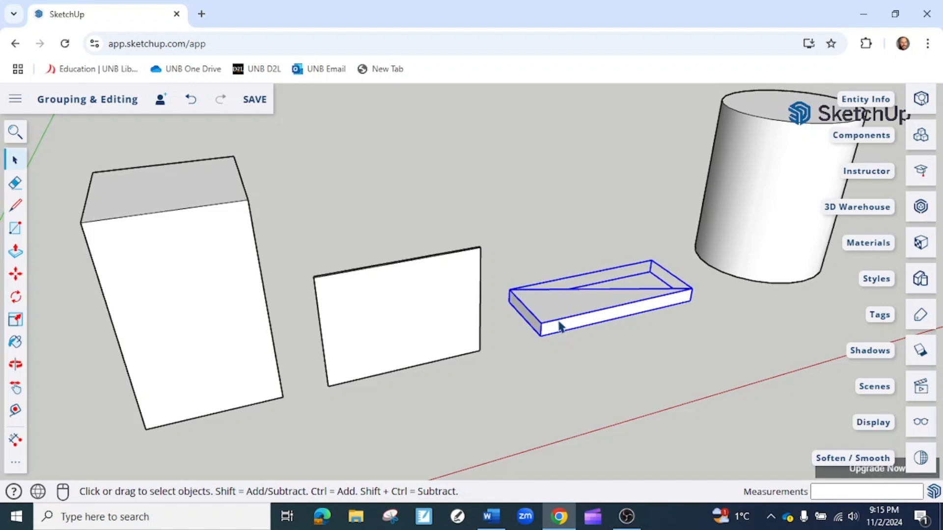
double_click(558, 324)
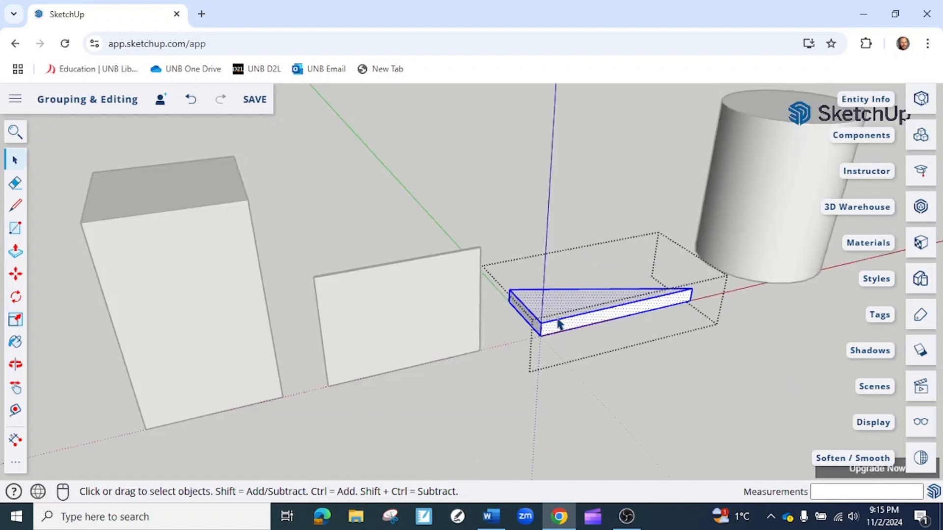
key(Escape)
right_click(566, 320)
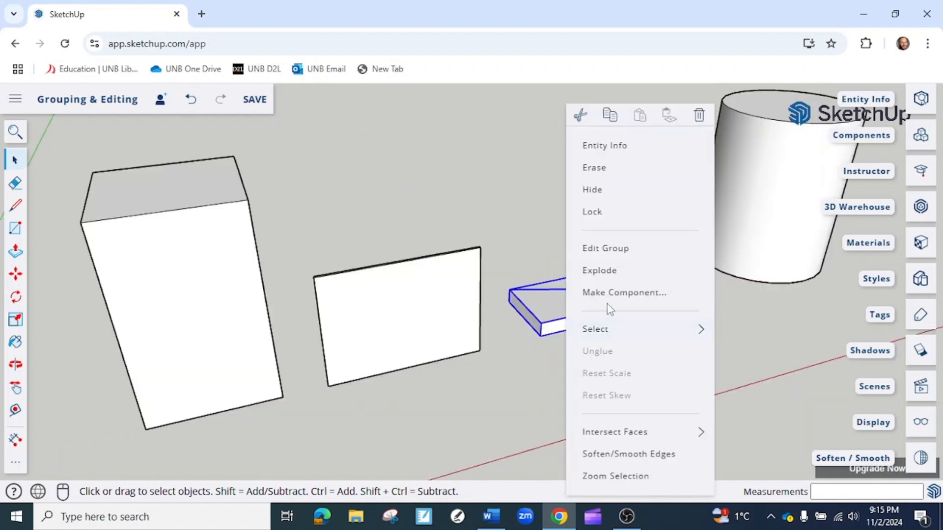
click(612, 271)
click(632, 352)
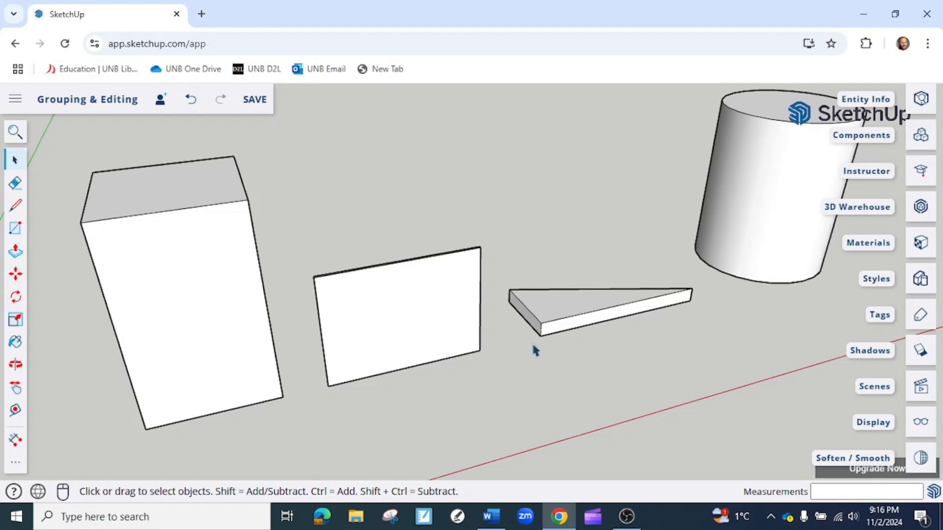
Step: Try to move the exploded triangular prism by its bottom front corner, and cancel the move
scroll(531, 347, up, 4)
scroll(564, 325, up, 2)
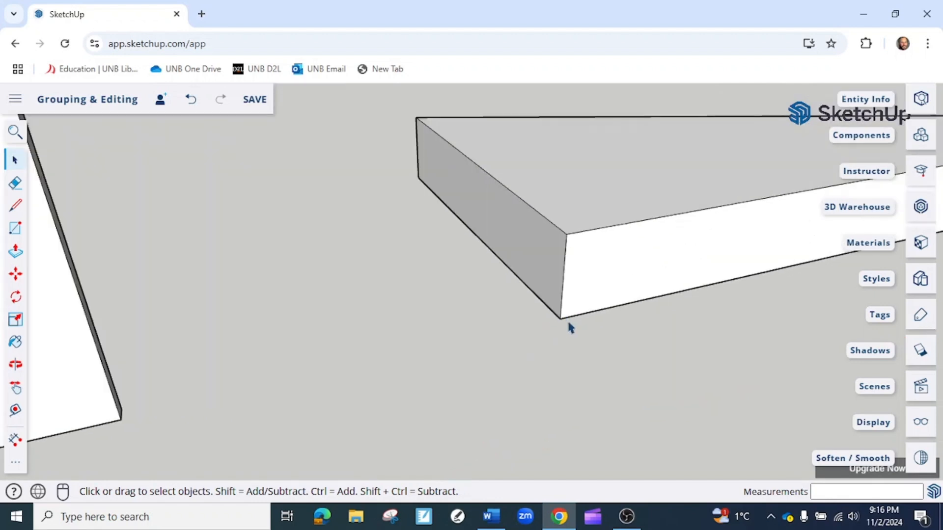
scroll(552, 327, down, 6)
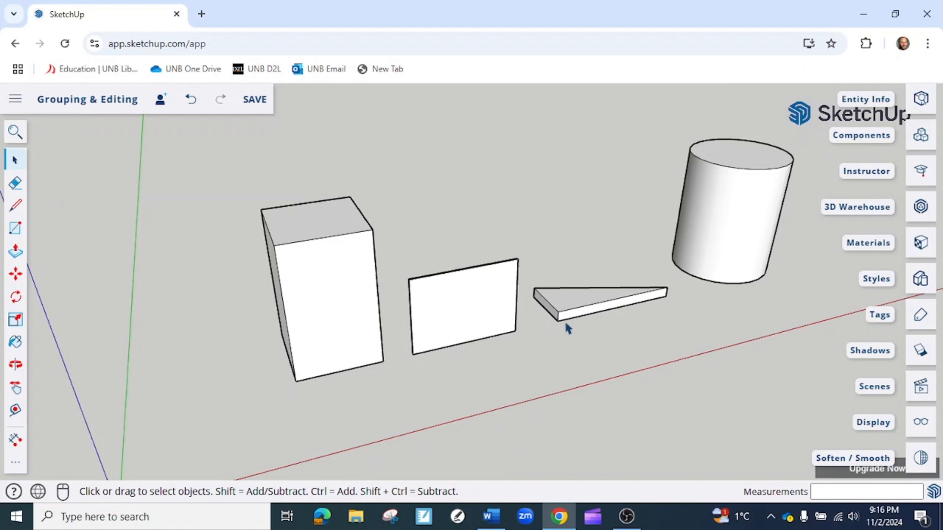
key(m)
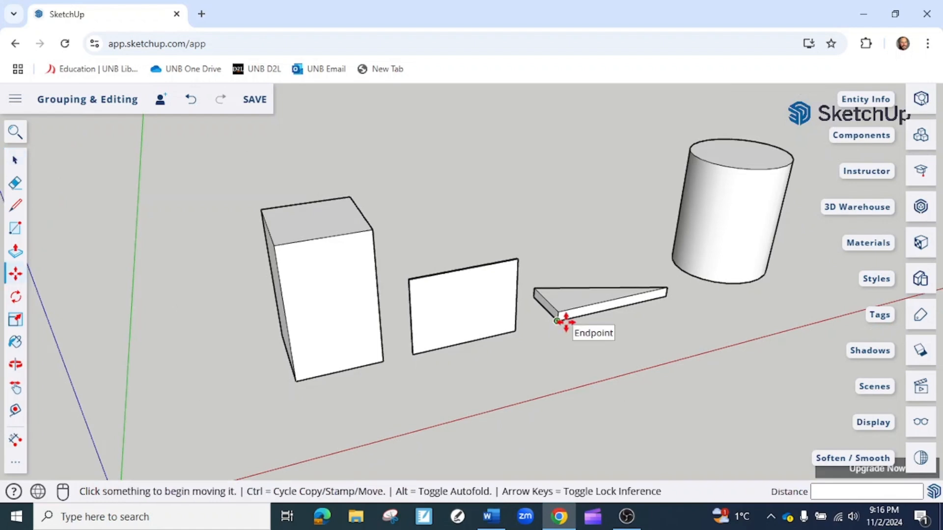
scroll(563, 321, up, 5)
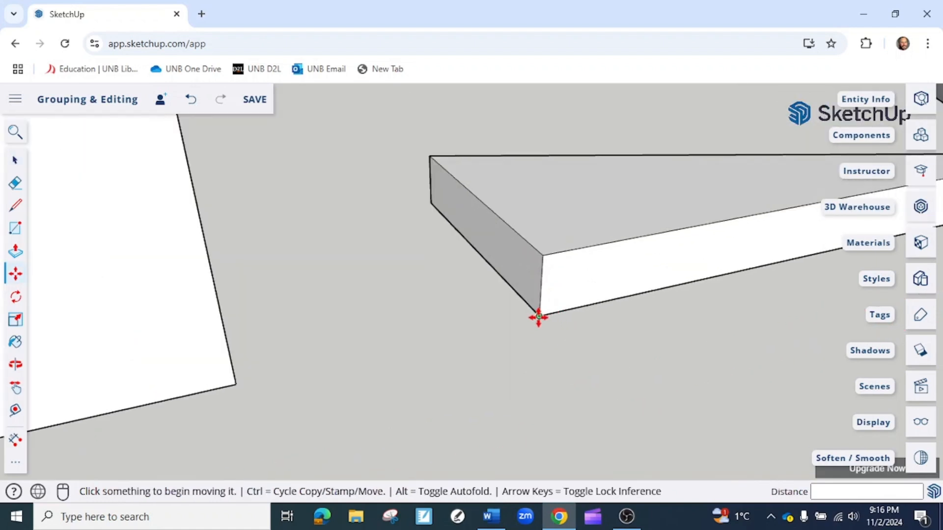
click(538, 317)
scroll(538, 317, down, 5)
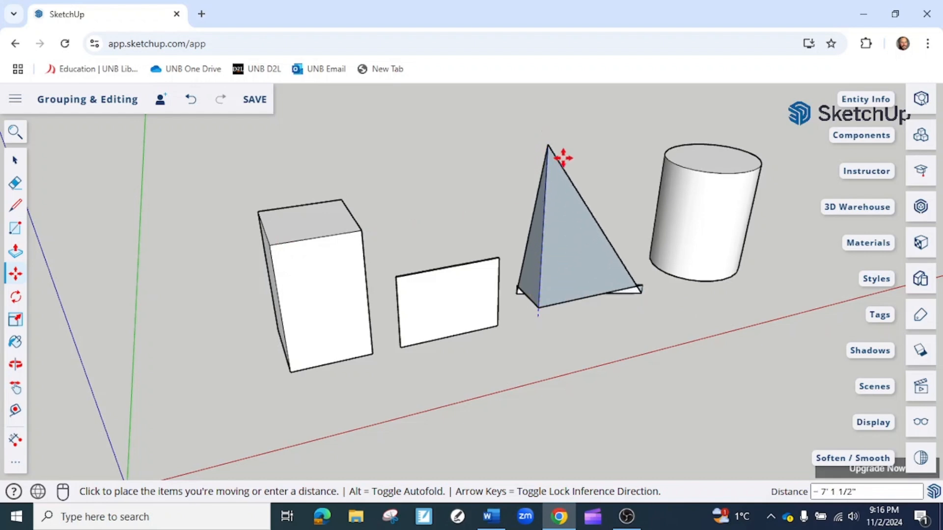
scroll(580, 344, up, 5)
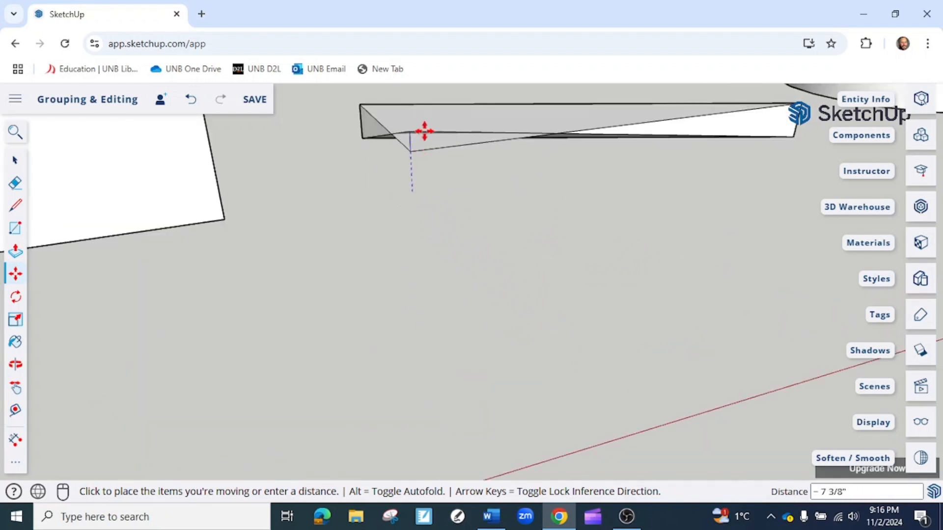
key(space)
Step: Select all of the triangular prism's faces and edges and make them a group again
scroll(590, 201, down, 3)
middle_drag(597, 210, 579, 291)
scroll(575, 230, down, 3)
right_click(573, 230)
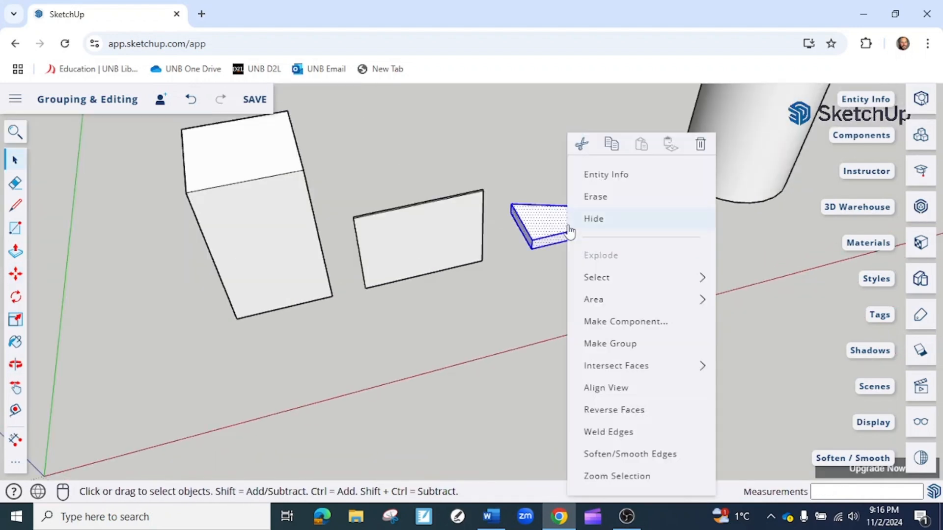
click(644, 349)
Step: Move the grouped triangular prism by its bottom front corner onto the rectangular prism's top front corner
scroll(526, 283, up, 3)
middle_drag(527, 281, 533, 253)
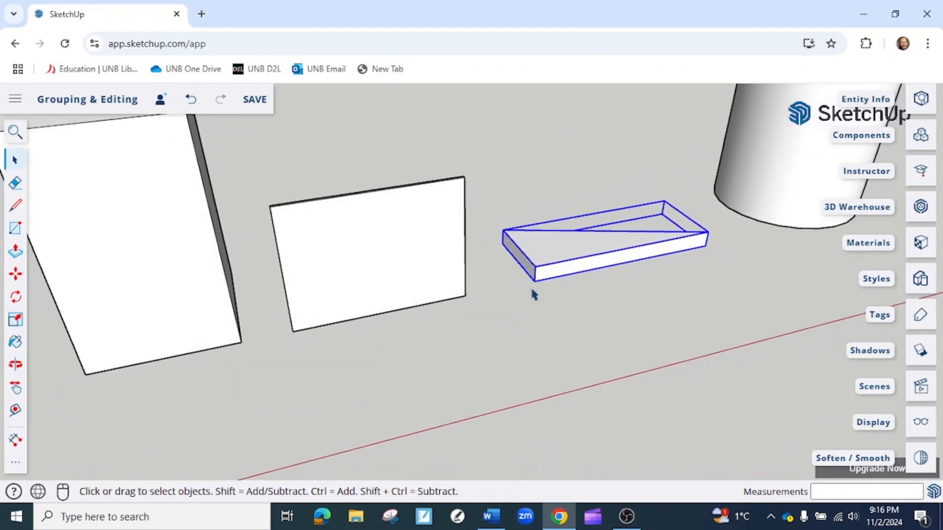
key(m)
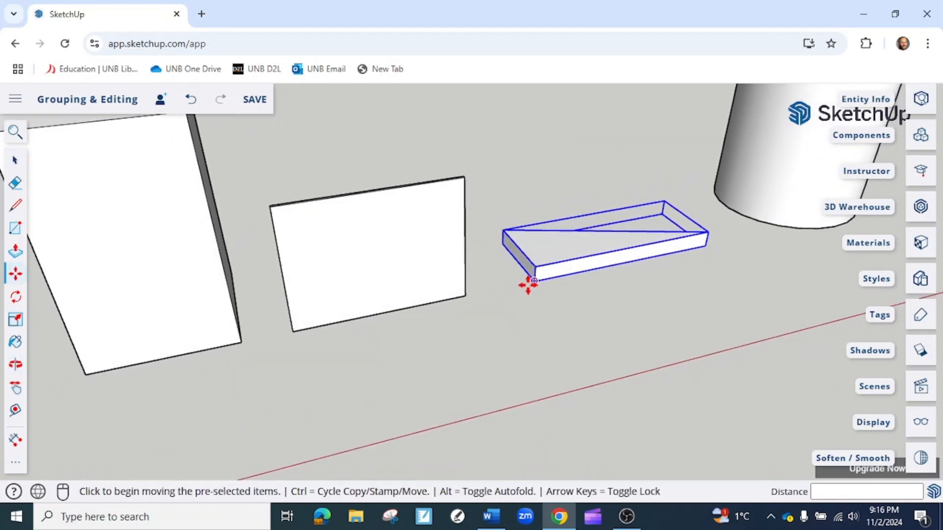
scroll(528, 286, up, 5)
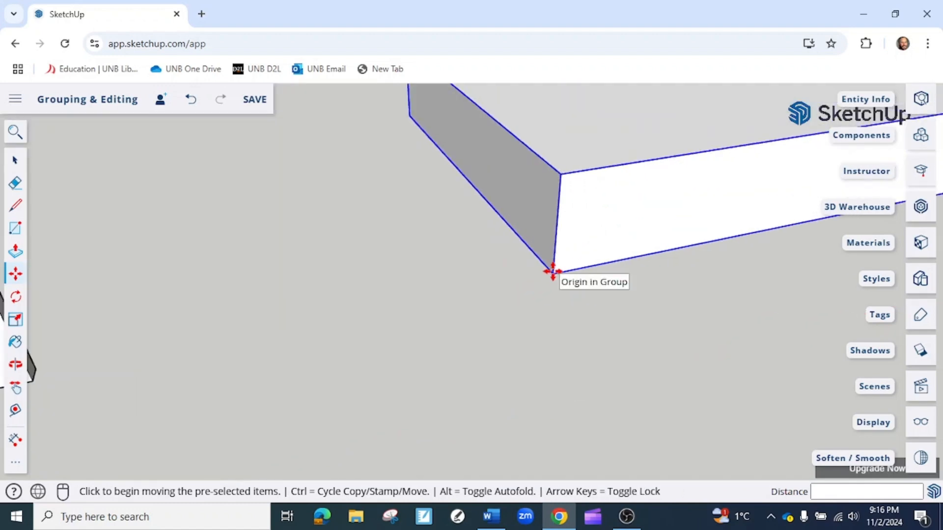
click(553, 272)
scroll(552, 272, down, 6)
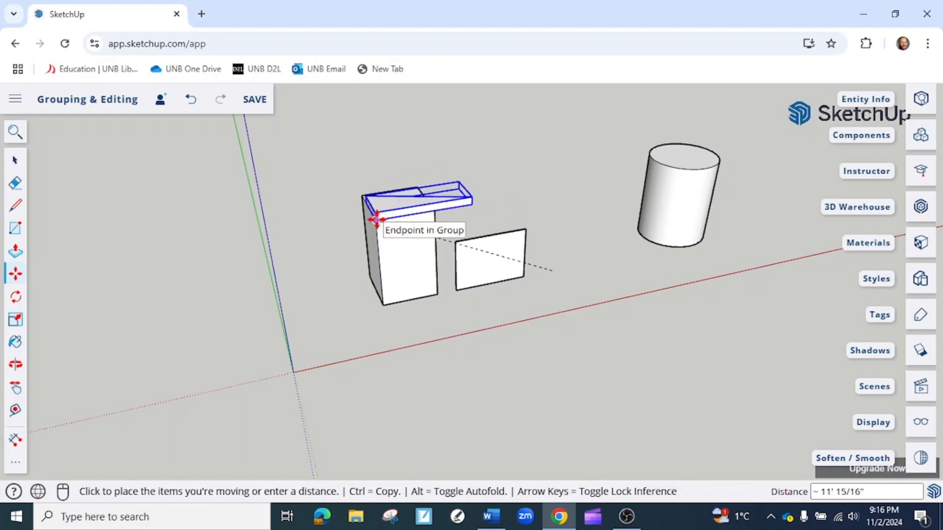
scroll(376, 220, up, 5)
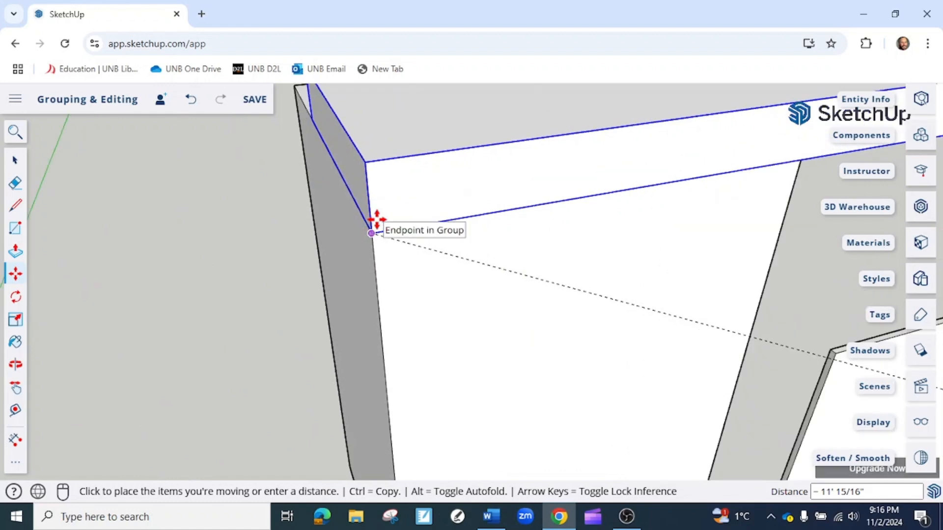
scroll(373, 226, down, 5)
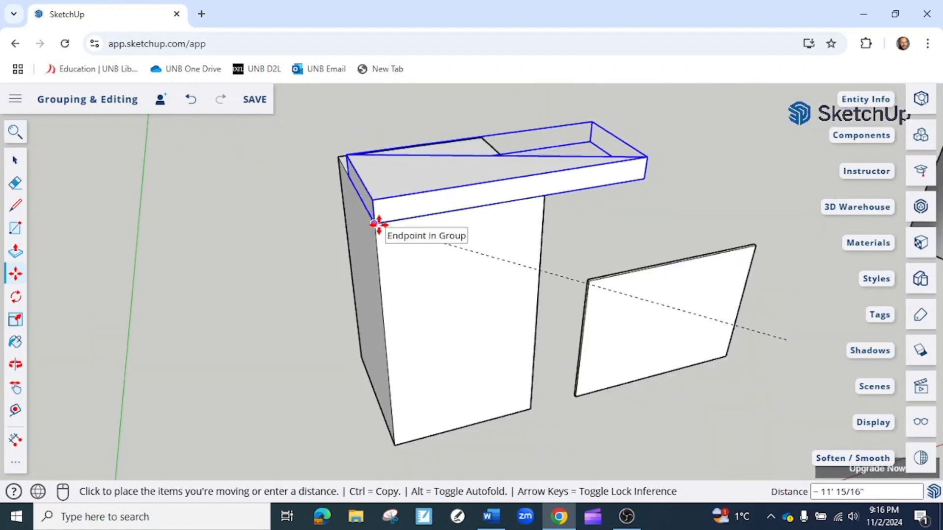
click(379, 224)
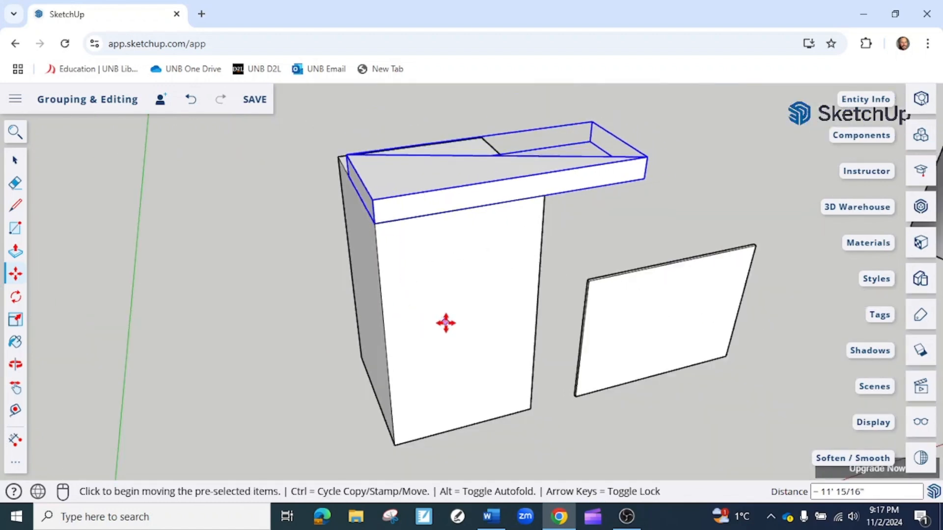
Step: Move the thin rectangular panel by its bottom corner nearest the tall rectangular prism onto that prism's bottom back corner
scroll(467, 324, down, 5)
key(o)
drag(466, 322, 282, 322)
key(space)
click(489, 348)
middle_drag(558, 339, 447, 339)
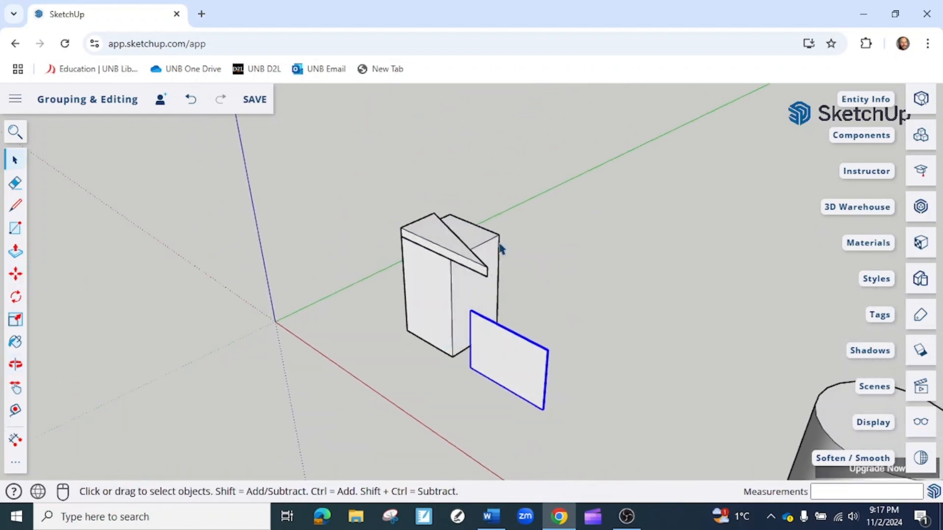
scroll(500, 238, up, 5)
scroll(501, 245, down, 6)
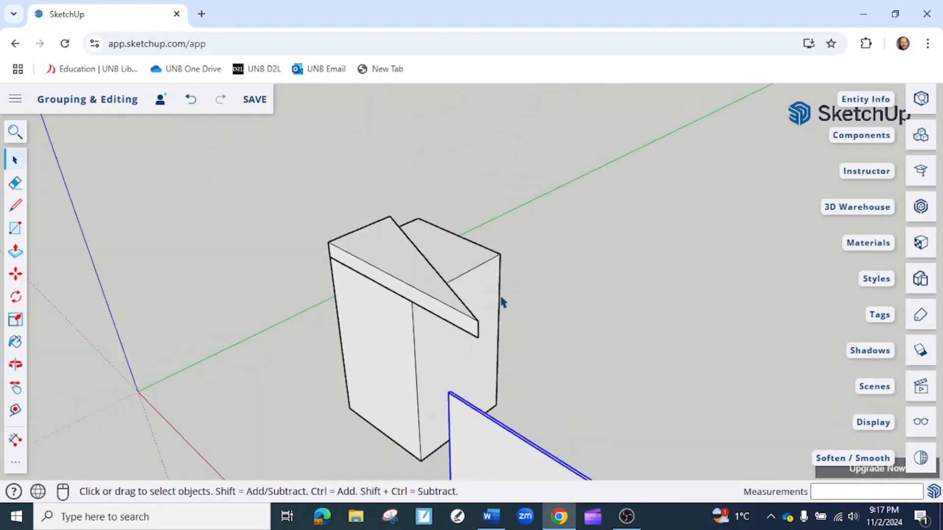
middle_drag(486, 326, 403, 275)
scroll(570, 331, up, 5)
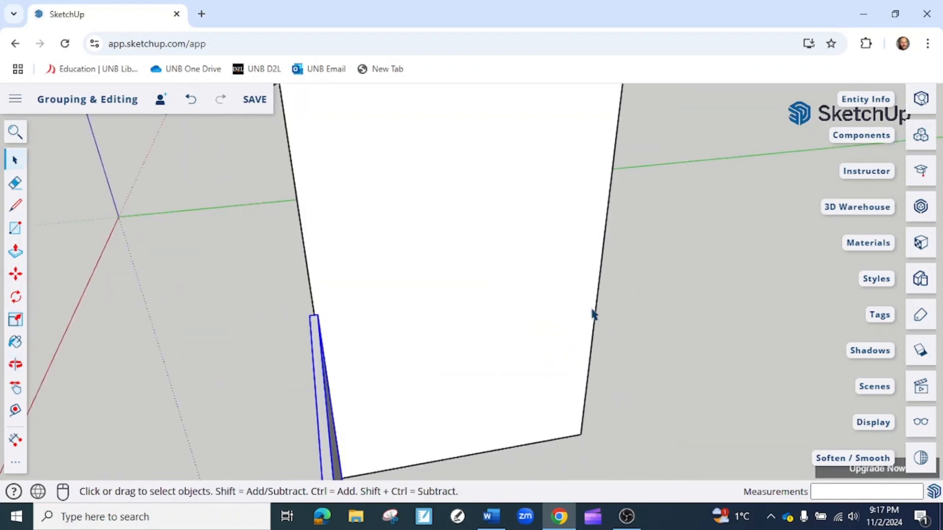
scroll(620, 308, down, 5)
middle_drag(501, 362, 620, 388)
scroll(528, 413, up, 3)
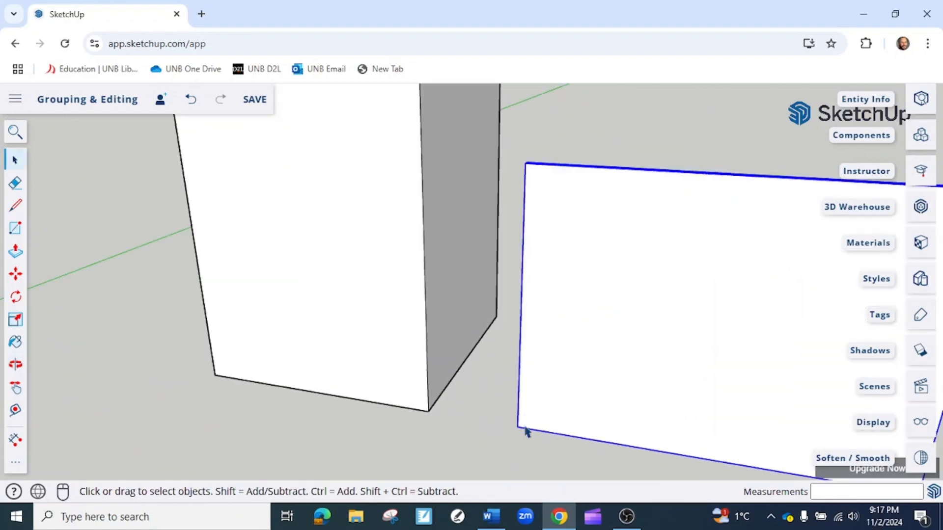
middle_drag(776, 312, 389, 396)
scroll(619, 403, down, 3)
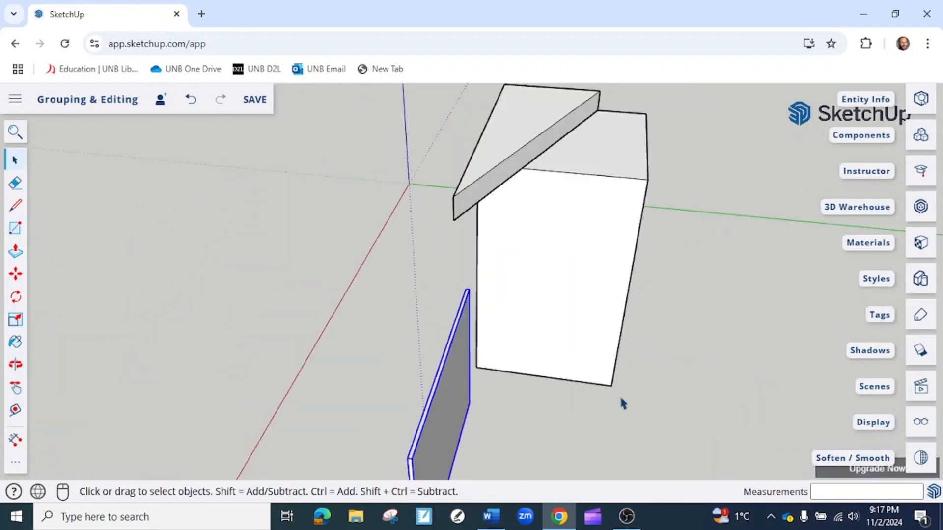
scroll(613, 390, up, 4)
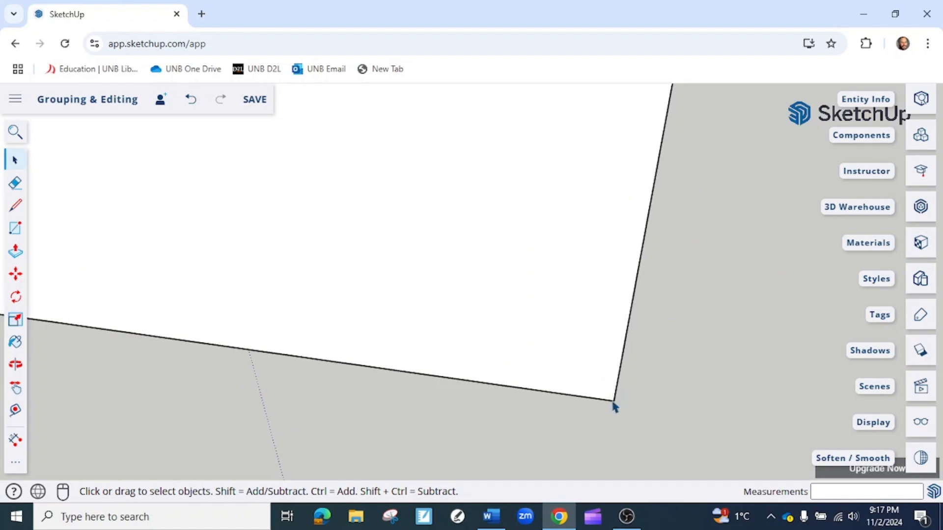
scroll(613, 405, down, 5)
middle_drag(616, 432, 513, 445)
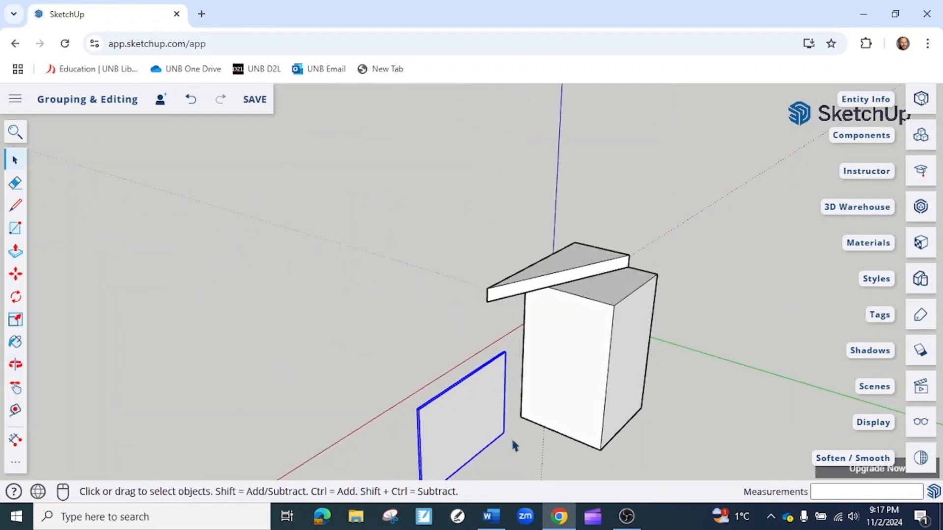
scroll(513, 445, up, 5)
scroll(448, 398, down, 5)
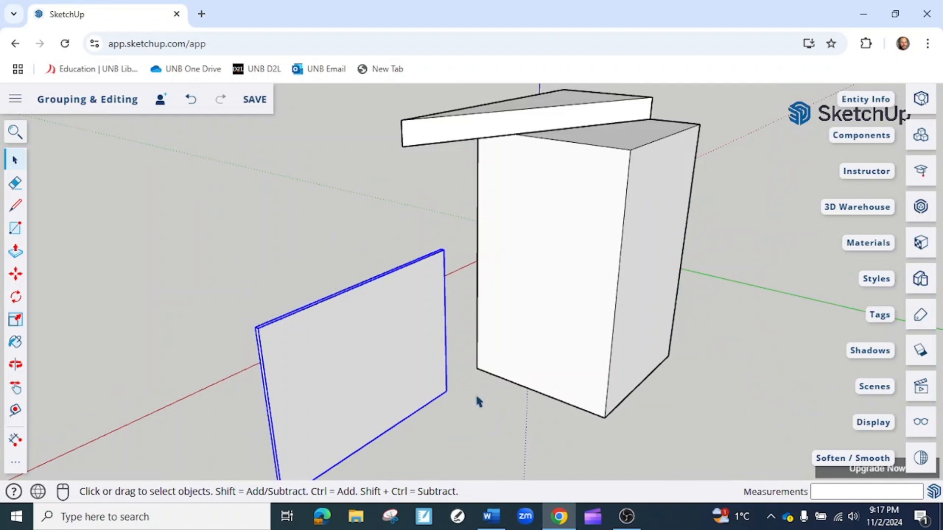
scroll(469, 401, up, 5)
key(m)
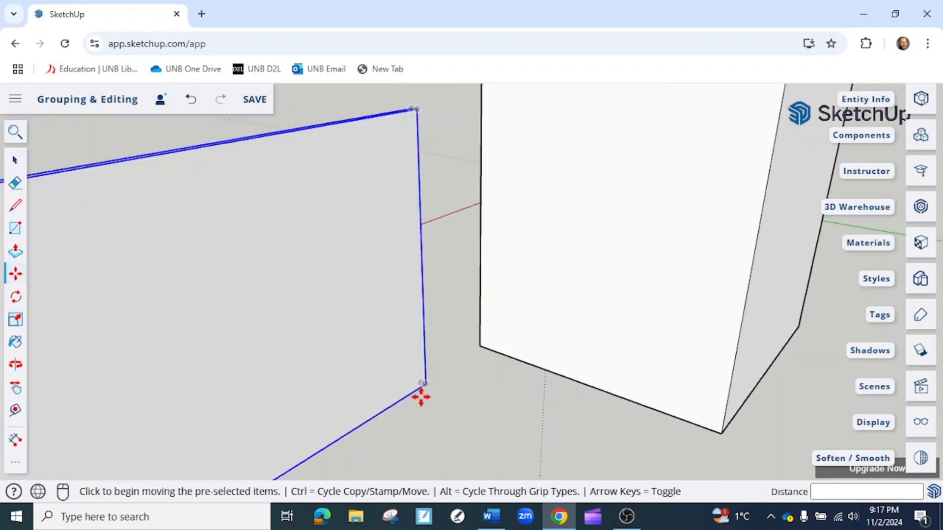
click(425, 388)
scroll(422, 385, down, 5)
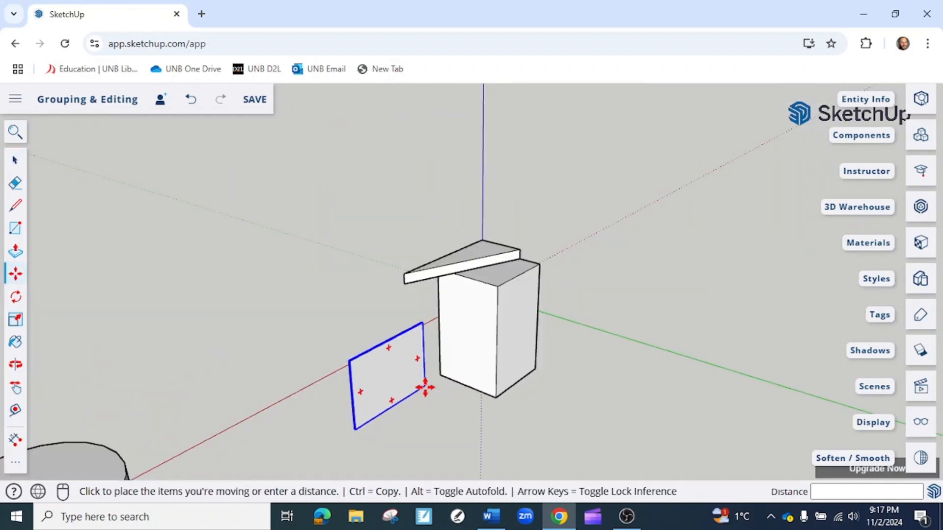
scroll(465, 398, up, 5)
scroll(464, 417, down, 5)
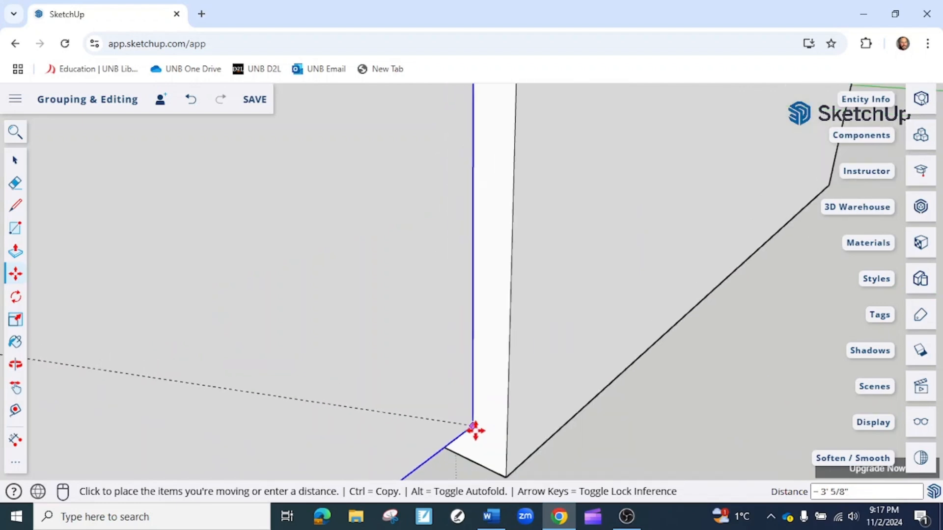
click(488, 459)
key(o)
scroll(478, 358, up, 5)
drag(479, 359, 472, 305)
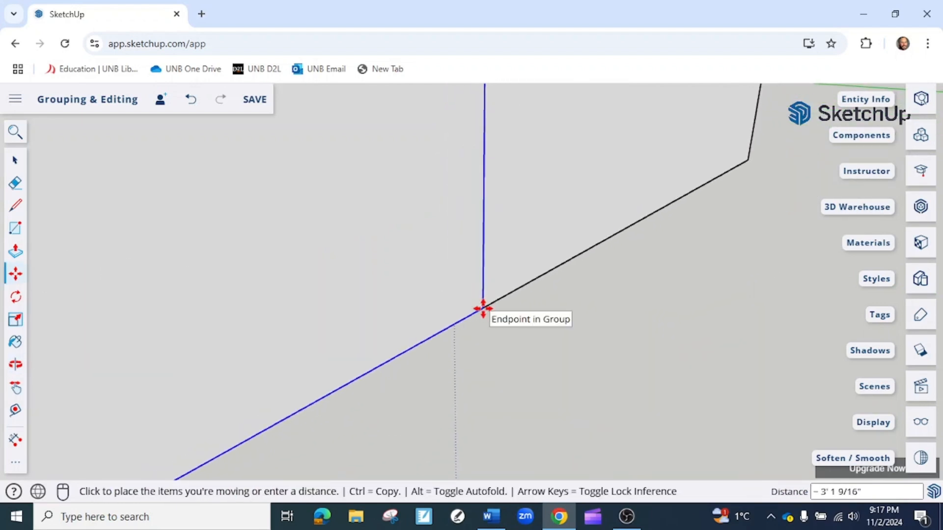
click(483, 308)
Step: Check that the rectangular prism, triangular prism and attached panel select as separate groups, and clear the selection
scroll(482, 307, down, 5)
middle_drag(482, 307, 275, 292)
key(o)
drag(276, 293, 596, 292)
middle_drag(597, 292, 815, 297)
middle_drag(287, 302, 349, 298)
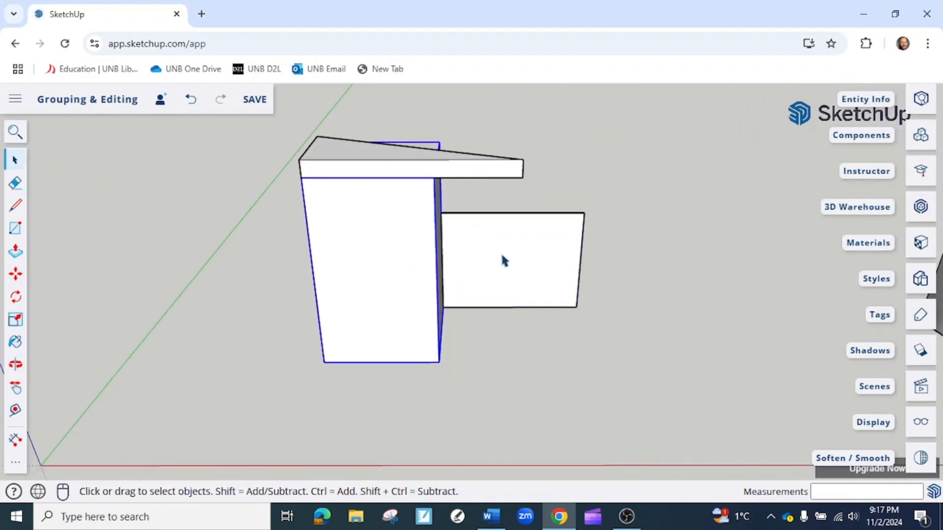
click(452, 166)
middle_drag(665, 225, 436, 227)
click(436, 227)
click(562, 274)
click(686, 204)
Step: Try to move the rectangular prism on its own, and cancel the move
click(423, 257)
key(m)
click(420, 252)
key(space)
click(638, 237)
Step: Open the rectangular prism's group for editing, select its faces and edges, and close the group
middle_drag(347, 316, 553, 331)
shift+middle_drag(552, 331, 423, 333)
scroll(425, 332, down, 3)
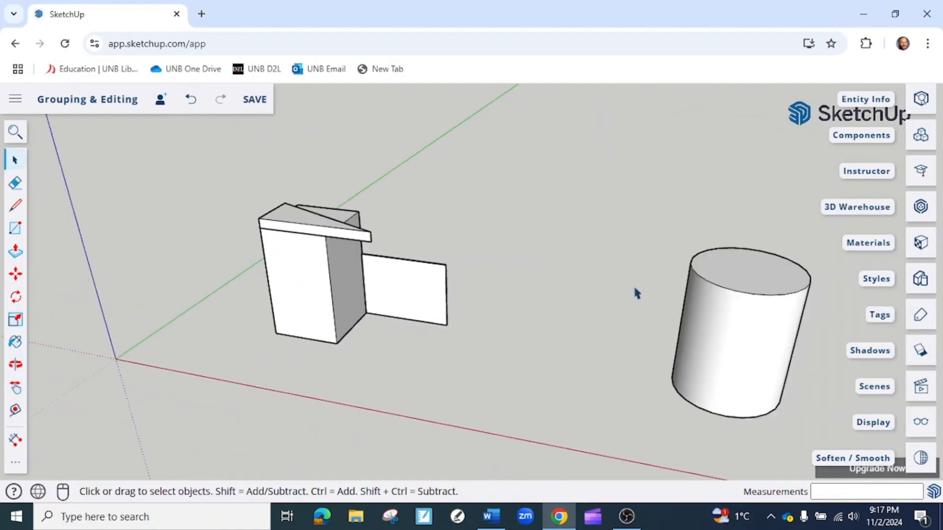
middle_drag(707, 285, 491, 256)
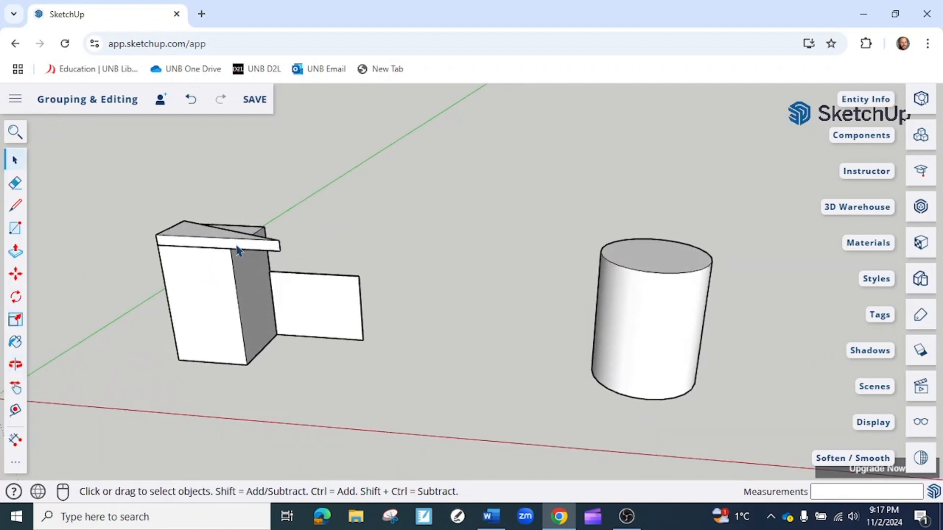
double_click(246, 319)
click(238, 312)
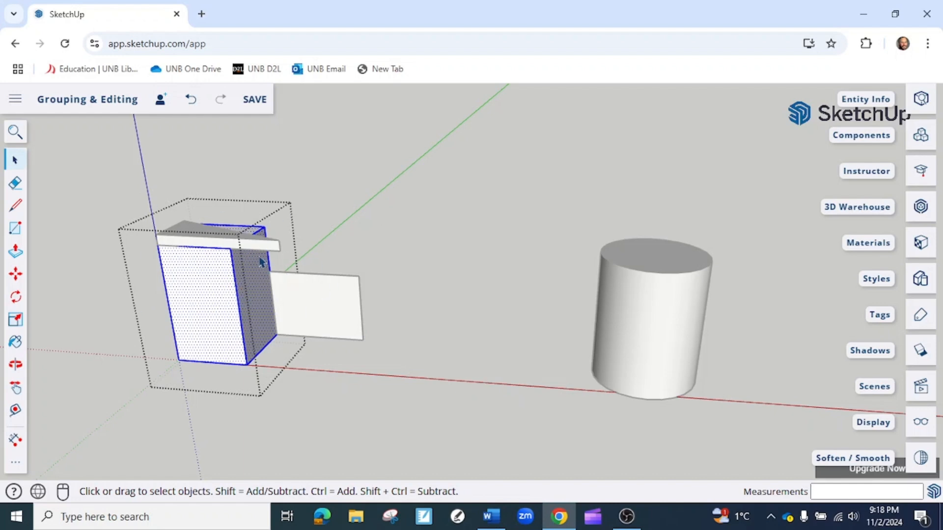
click(321, 253)
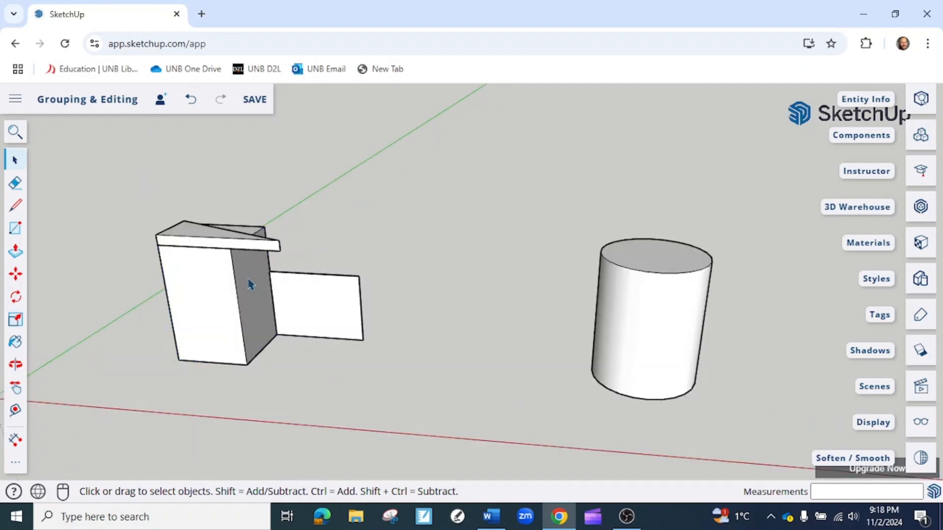
double_click(249, 284)
click(329, 249)
Step: Select the panel, triangular prism and rectangular prism one after another to compare the individual groups, and deselect everything
click(288, 289)
click(215, 252)
click(214, 294)
scroll(212, 315, up, 2)
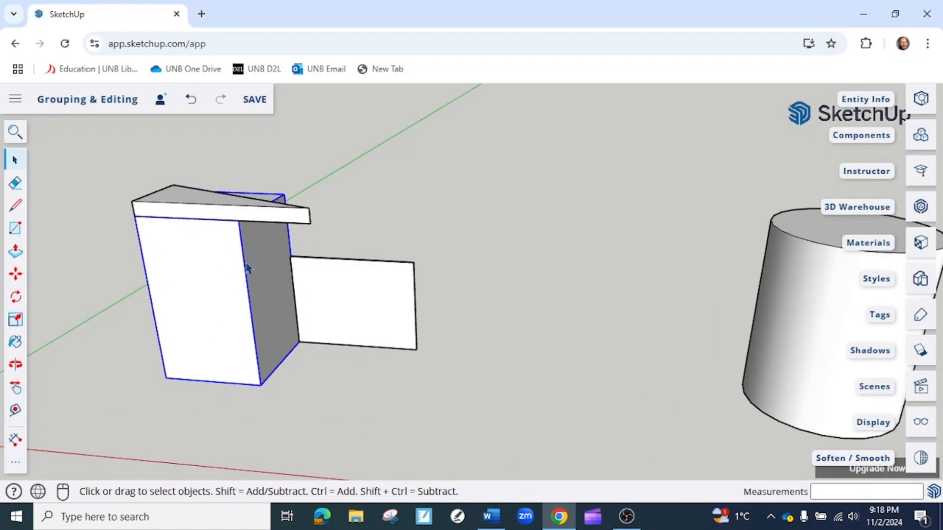
scroll(250, 276, down, 1)
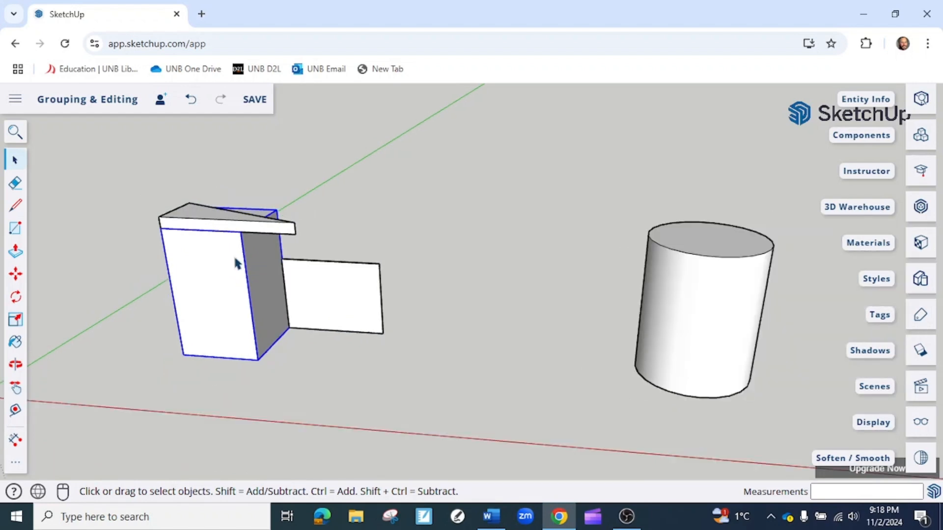
click(237, 229)
click(329, 280)
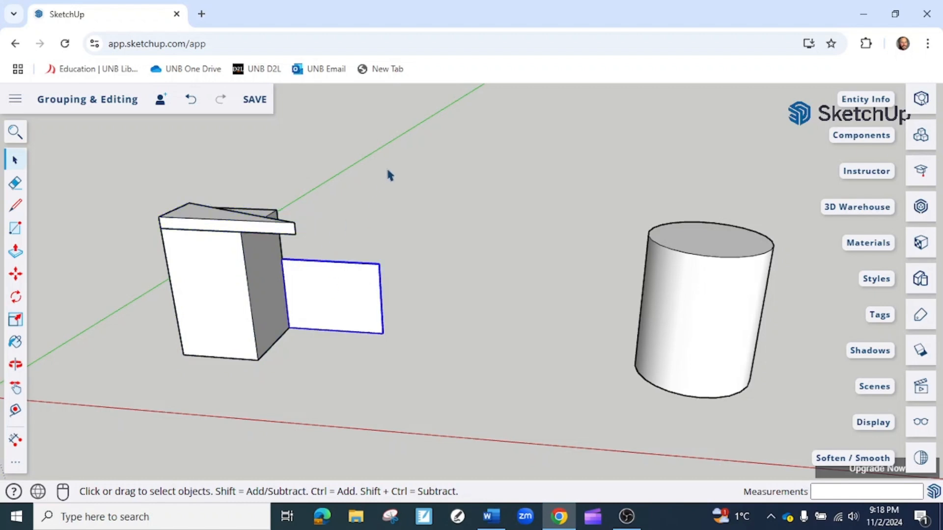
click(420, 143)
Step: Try to move all three stacked shapes together by the rectangular prism's bottom front corner, and cancel the move
drag(423, 141, 129, 418)
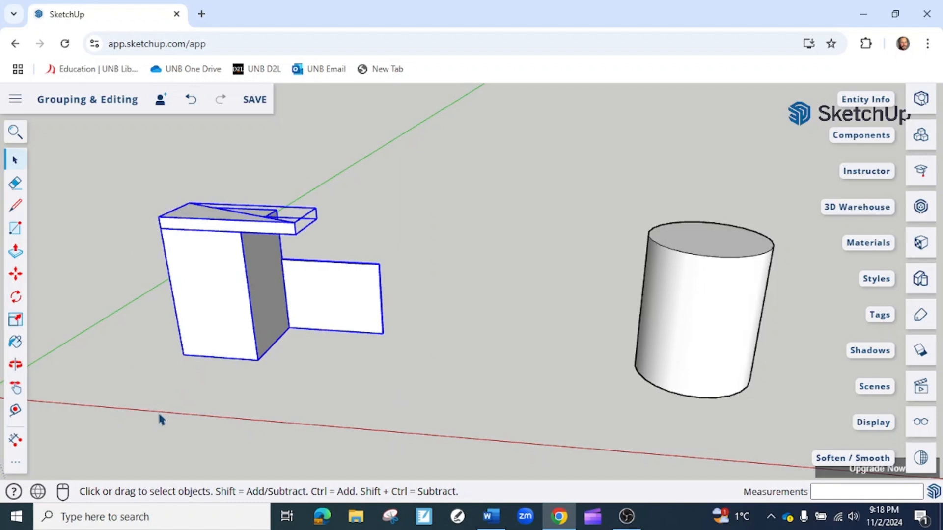
key(m)
click(183, 354)
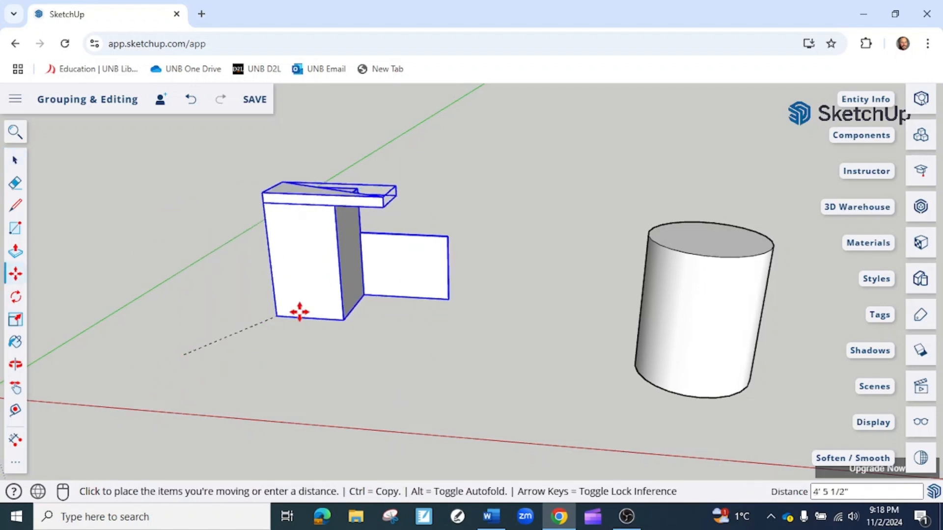
key(space)
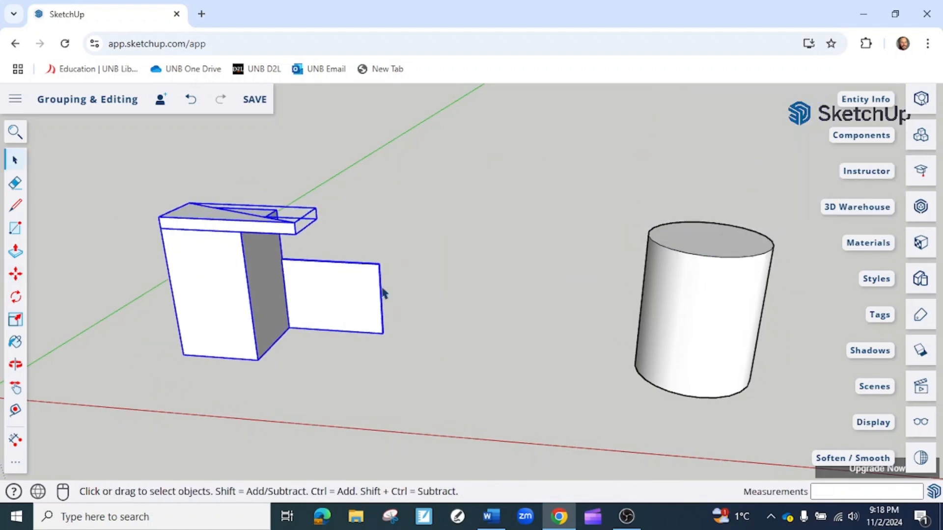
click(428, 251)
Step: Select the triangular prism, panel and rectangular prism together and make them one group
click(228, 227)
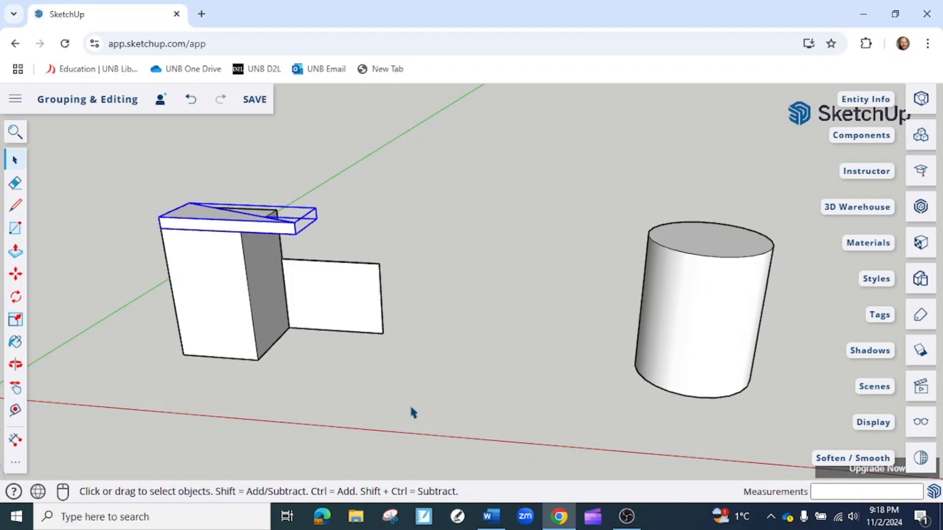
shift+click(327, 303)
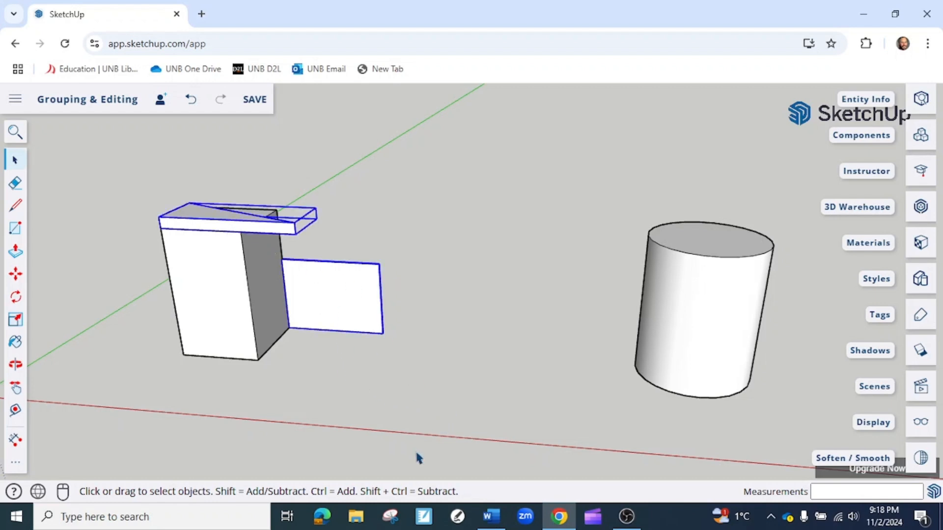
shift+click(251, 299)
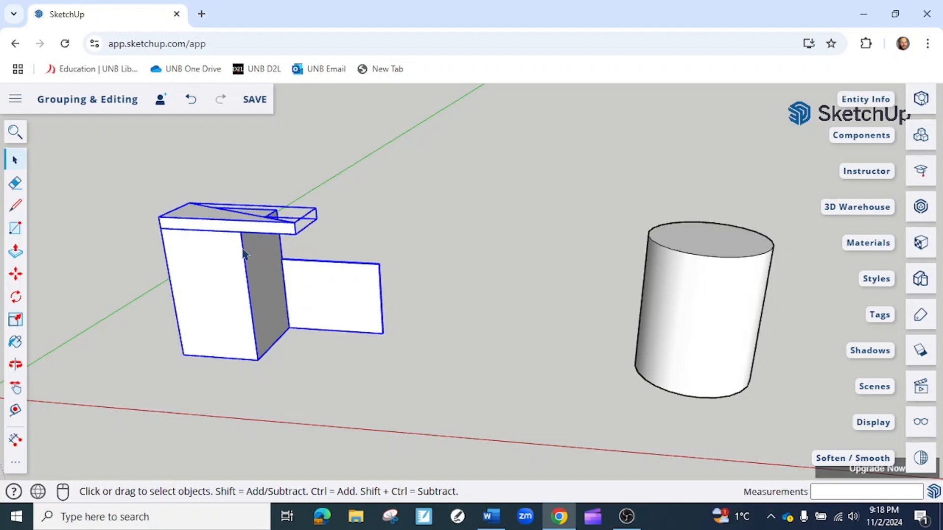
right_click(233, 262)
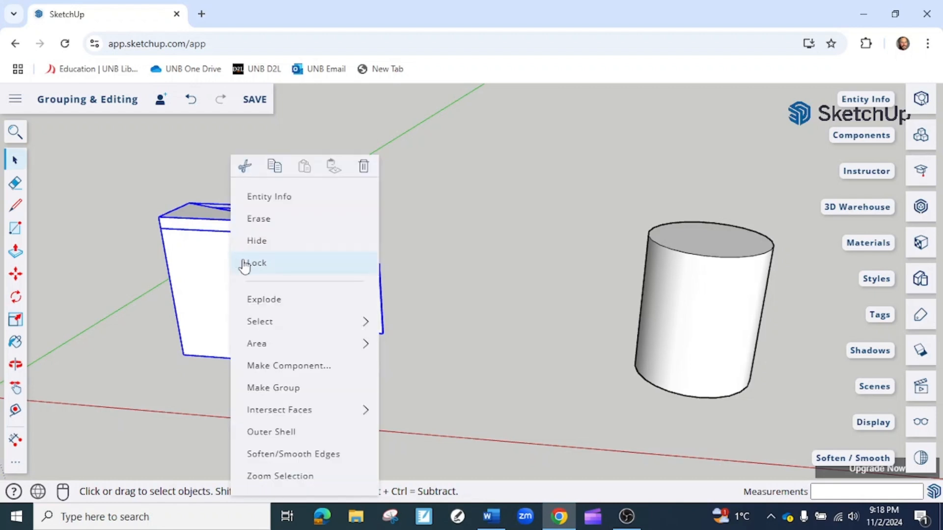
click(276, 388)
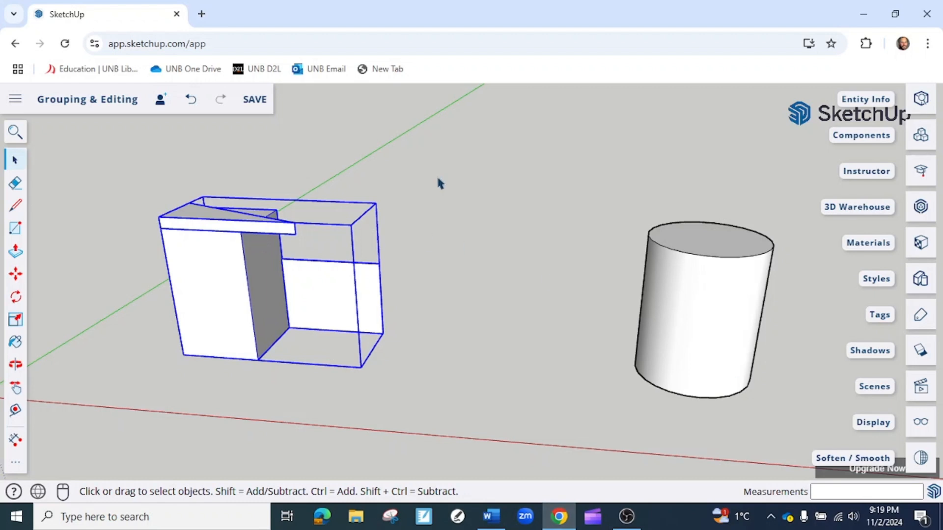
Step: Open the combined group for editing, select each nested shape in turn, and close the group
drag(521, 179, 51, 369)
double_click(254, 272)
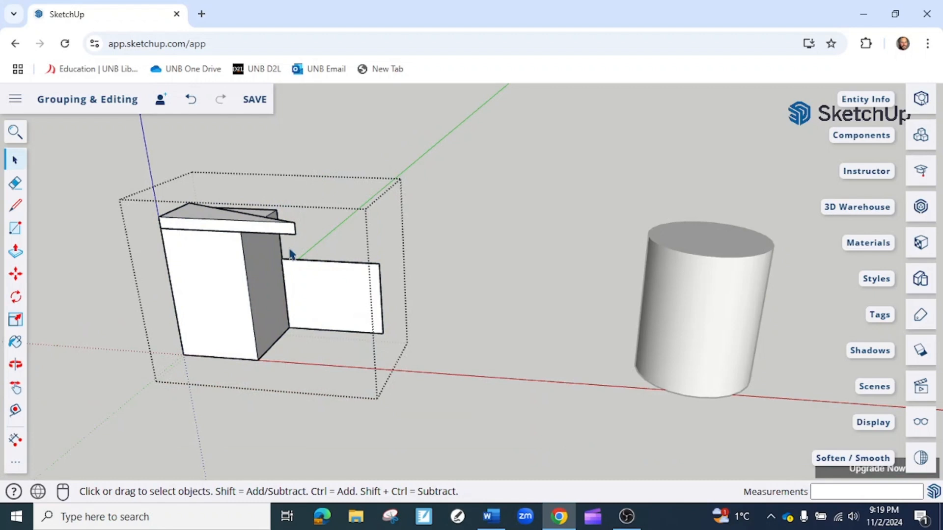
click(343, 274)
click(254, 231)
click(253, 266)
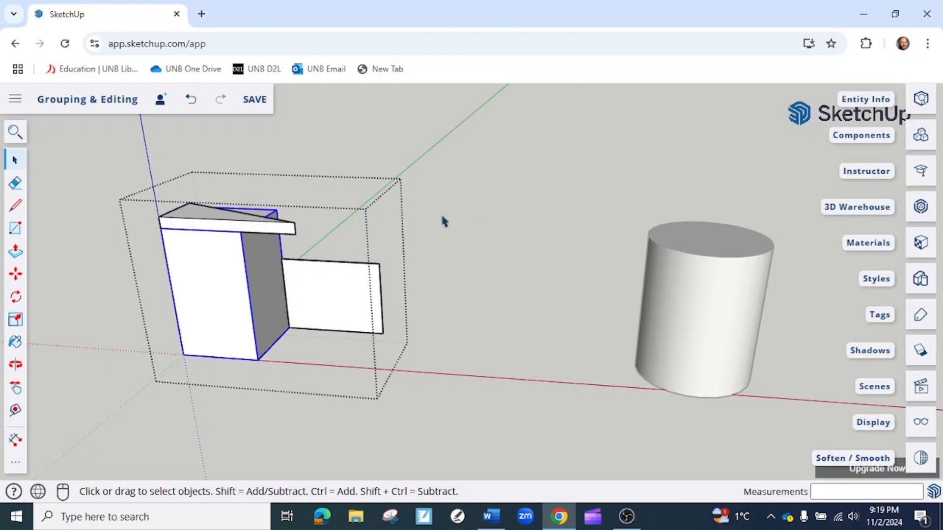
click(442, 221)
Step: Explode the combined group back into its three individual shape groups
click(290, 277)
right_click(259, 269)
click(304, 270)
click(345, 225)
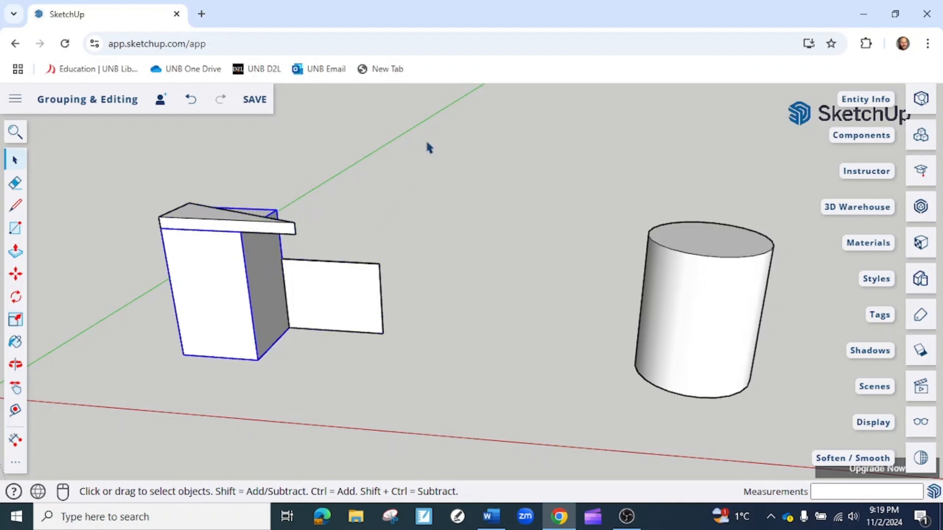
Step: Select all three shape groups again and make them a single combined group
drag(186, 352, 131, 384)
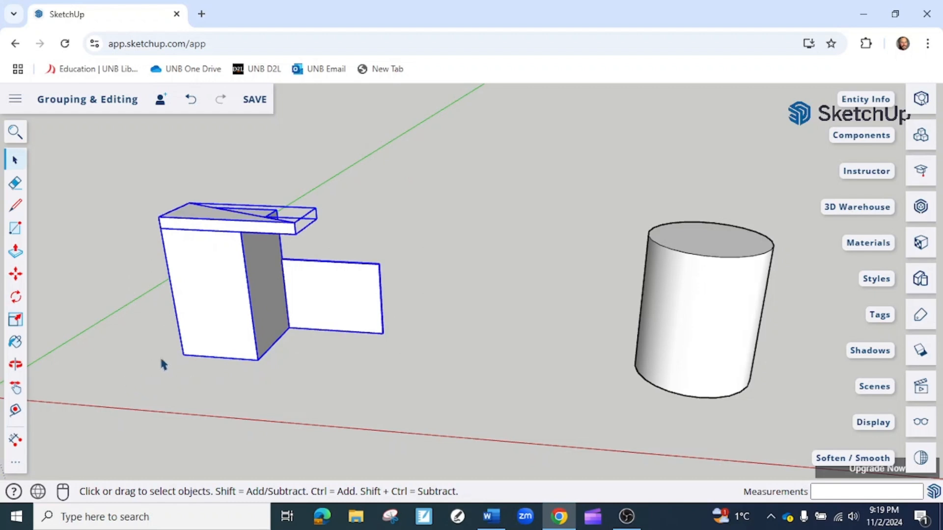
right_click(232, 289)
click(274, 387)
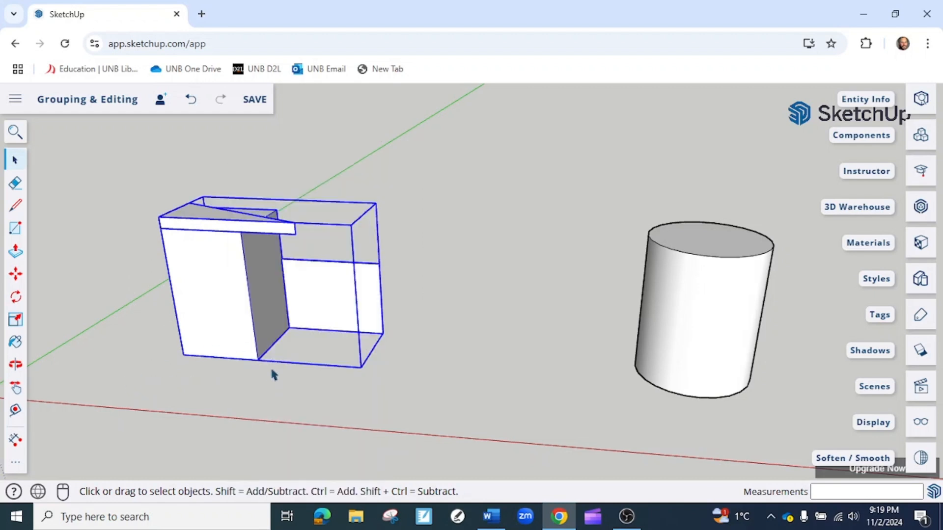
key(m)
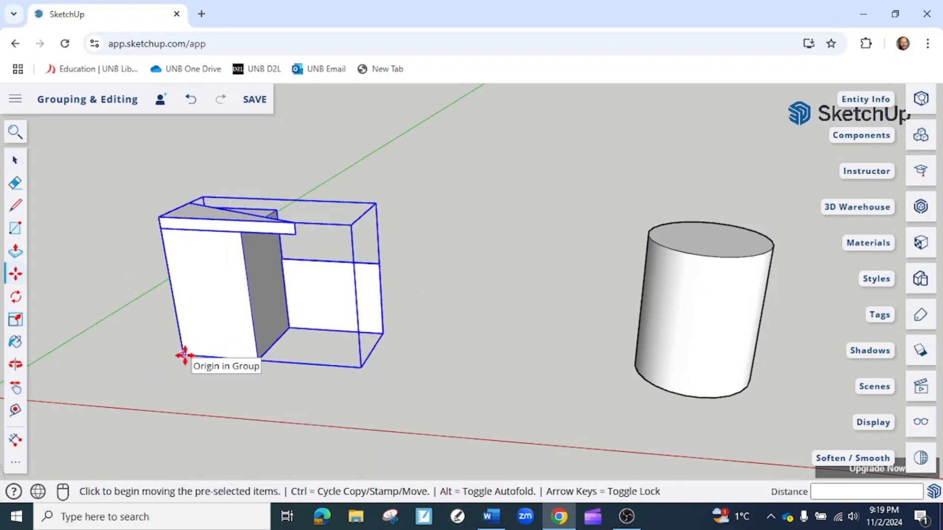
click(183, 355)
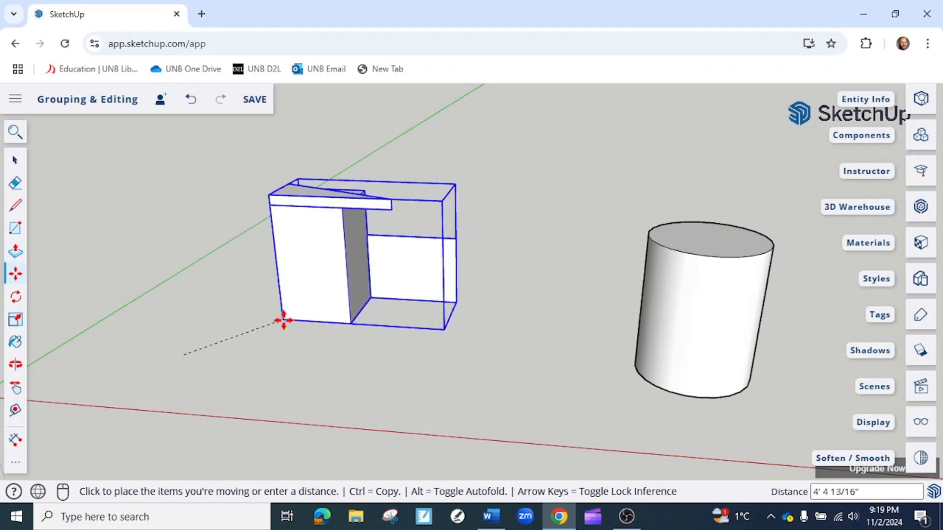
key(space)
click(441, 204)
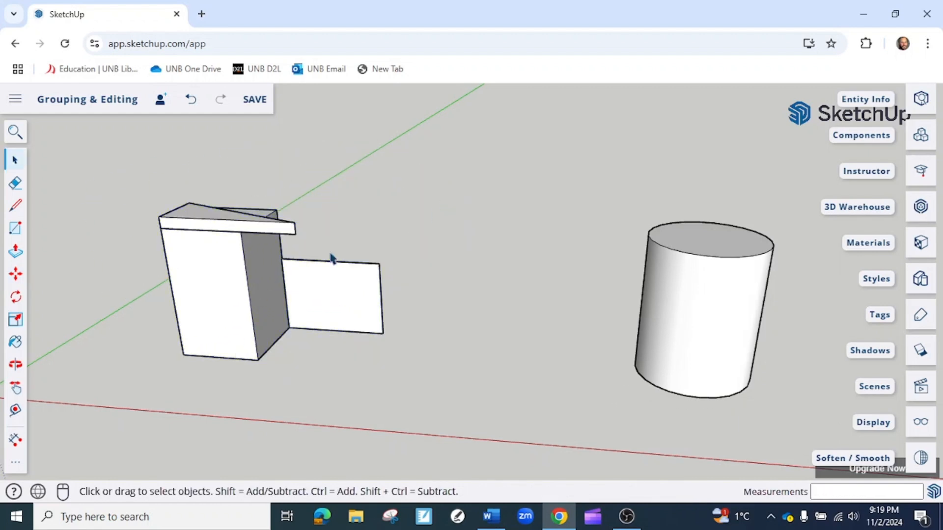
click(247, 279)
key(m)
key(space)
click(395, 236)
Step: Explode the combined group back into its separate shape groups and save the model
right_click(248, 264)
click(280, 271)
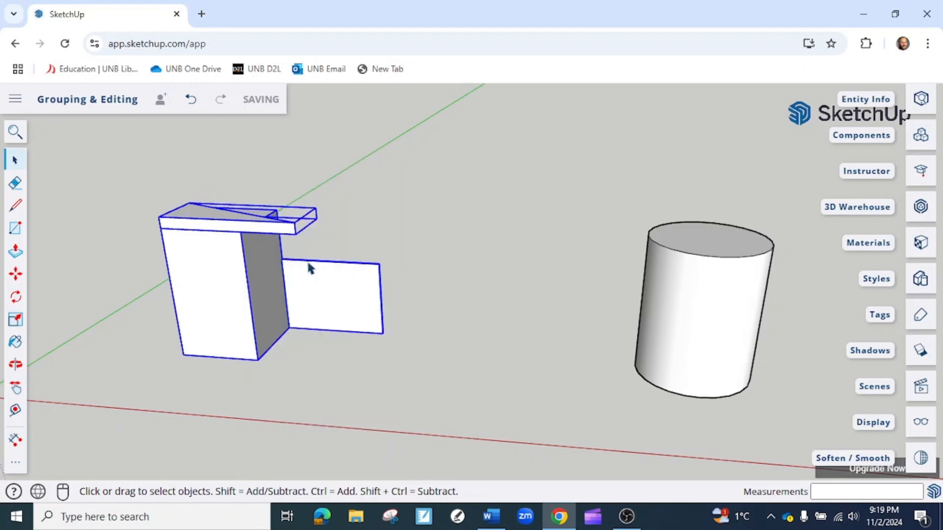
click(426, 234)
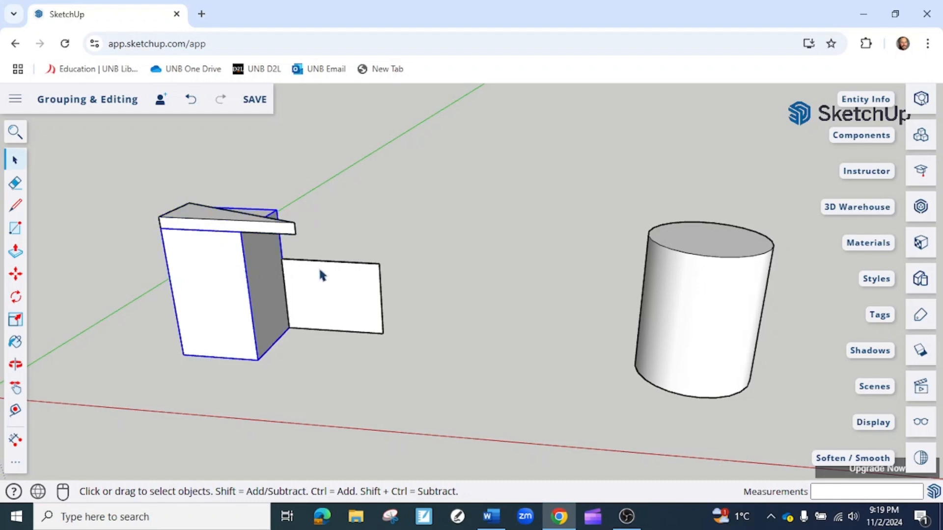
click(256, 109)
click(572, 363)
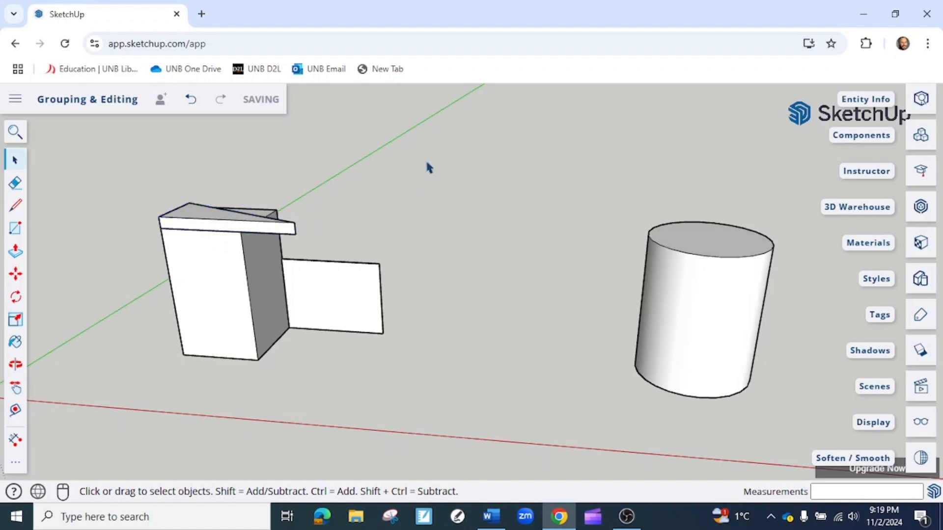
Step: Regroup the triangular prism, rectangular prism and panel as one combined group
drag(426, 160, 119, 396)
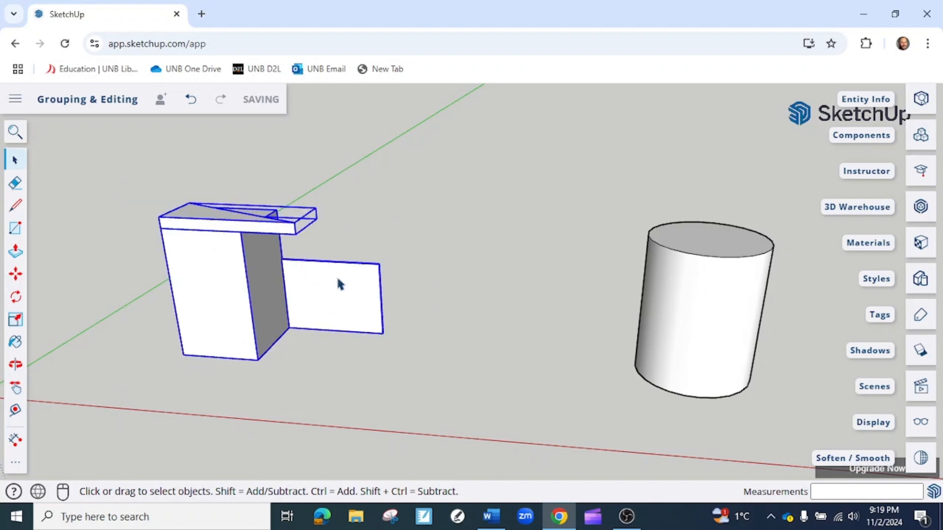
click(443, 207)
ctrl+click(227, 259)
right_click(263, 281)
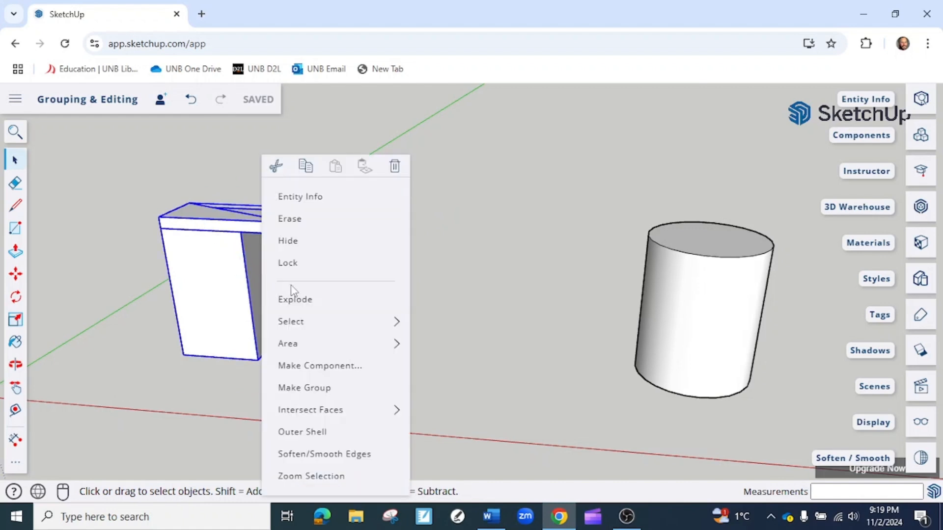
click(305, 388)
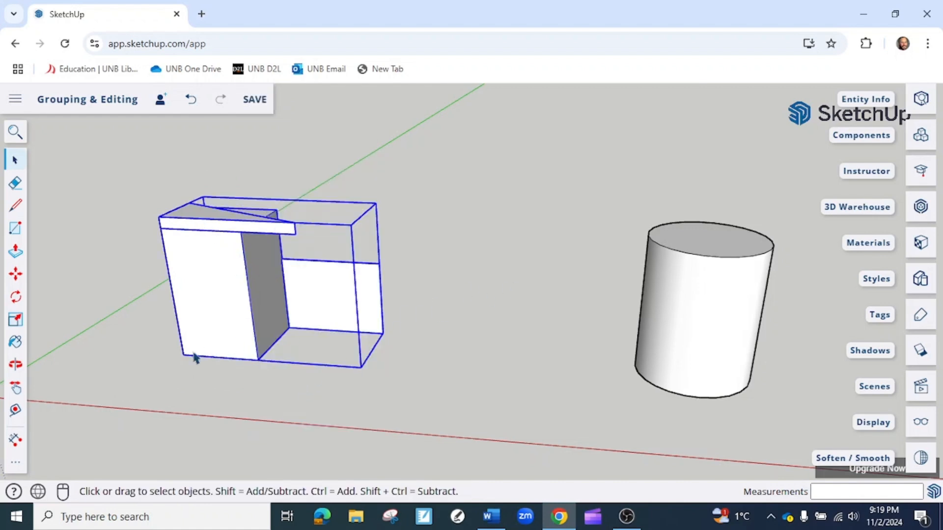
Step: Move the combined group by the rectangular prism's front base corner onto the edge of the cylinder's top face, and deselect it
key(m)
scroll(185, 351, up, 4)
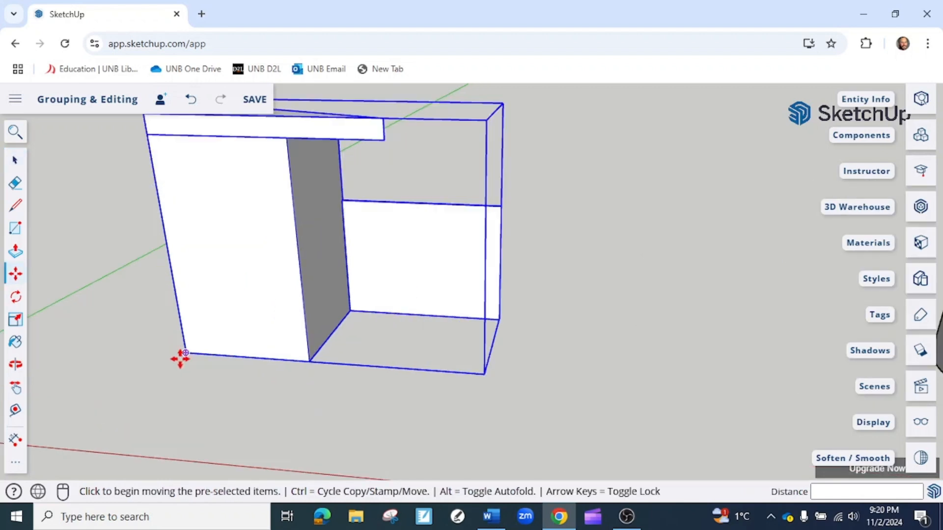
click(186, 352)
scroll(186, 352, down, 5)
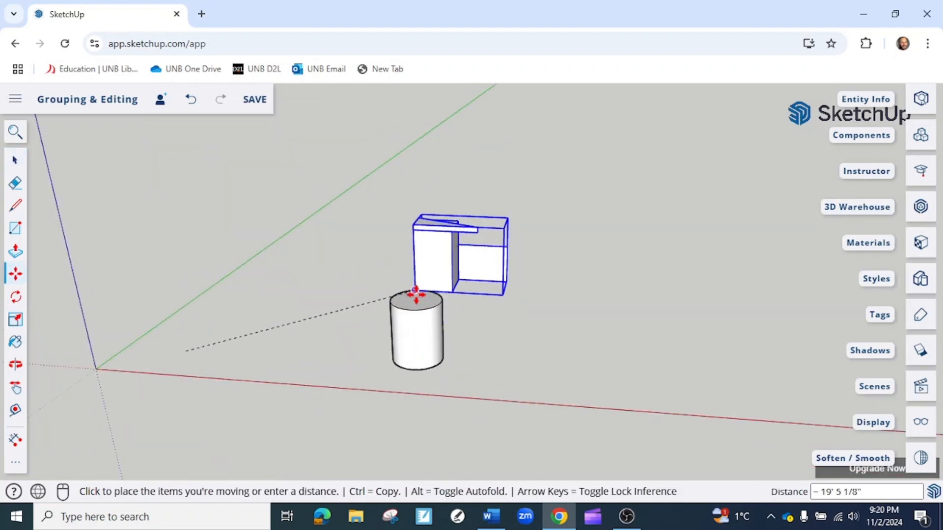
scroll(416, 297, up, 5)
scroll(416, 297, up, 2)
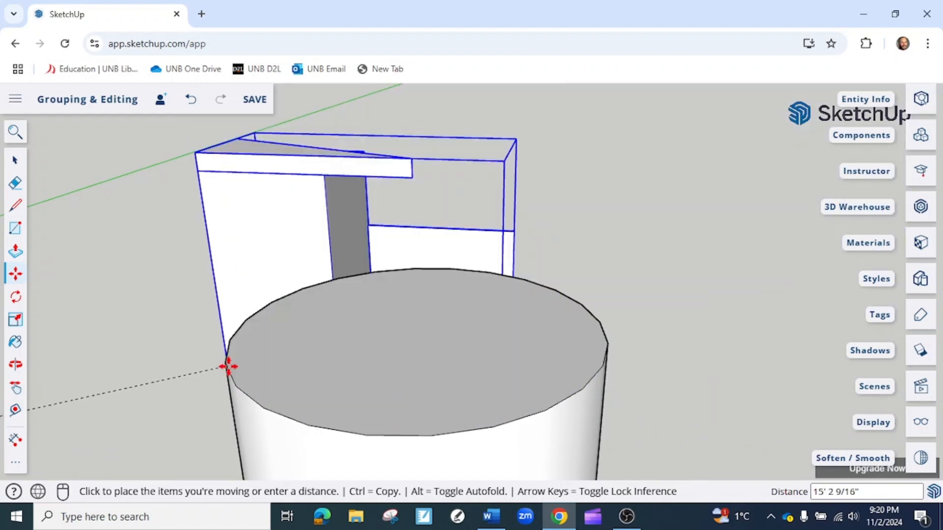
click(228, 362)
scroll(227, 363, down, 5)
key(space)
click(406, 396)
middle_drag(406, 396, 410, 343)
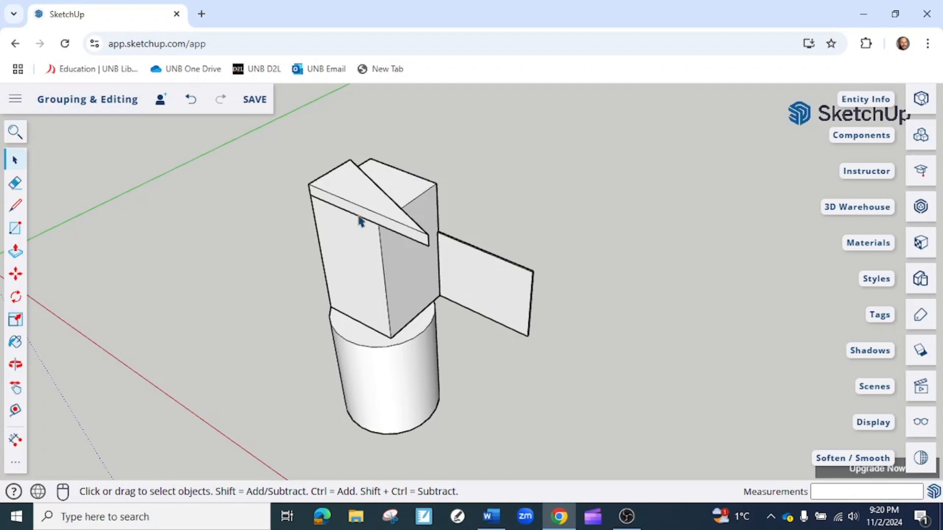
click(392, 519)
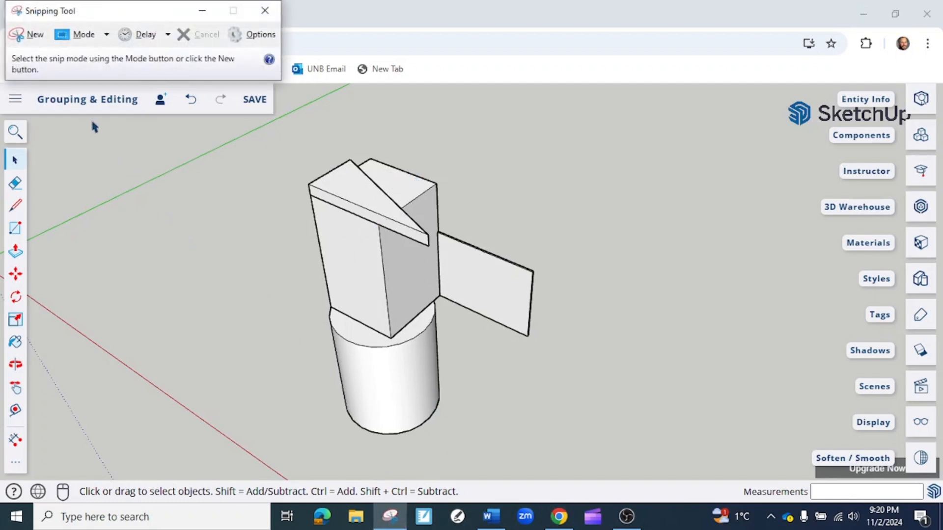
click(33, 36)
drag(274, 132, 417, 293)
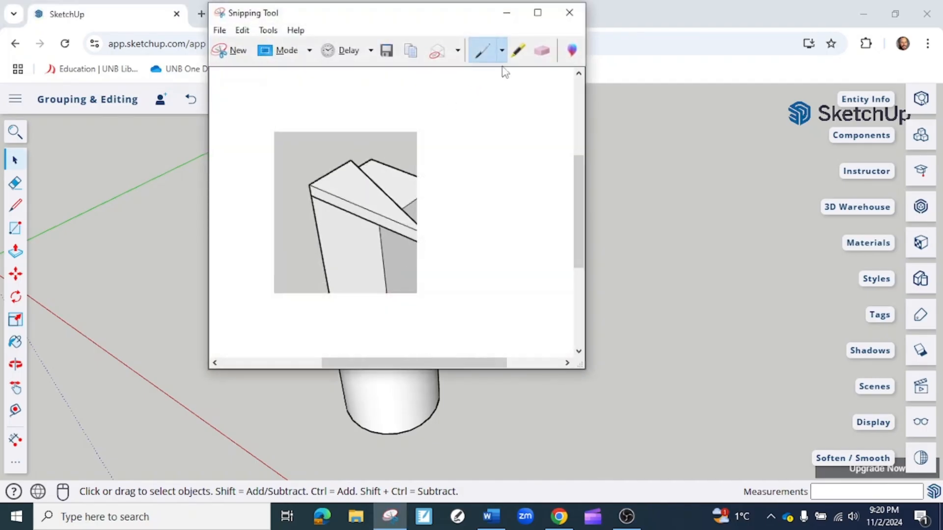
click(568, 14)
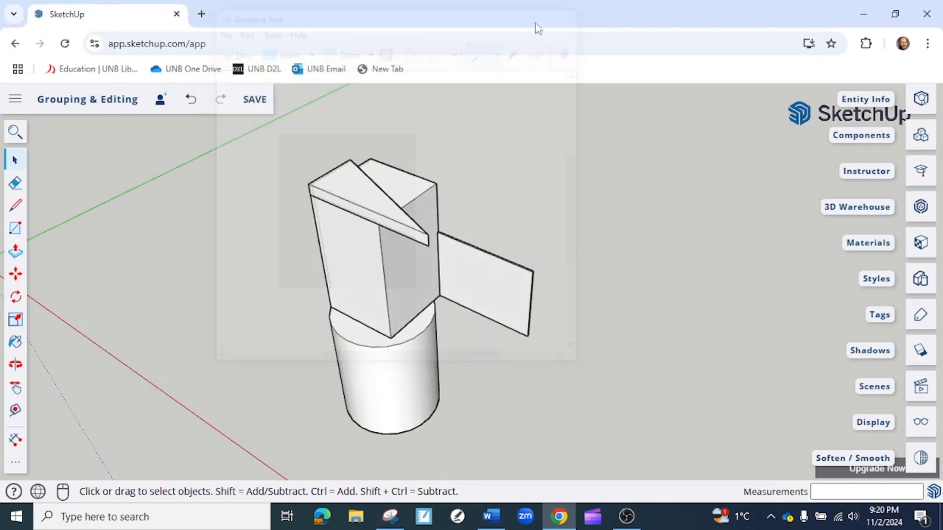
Step: Save the model, then switch to Snipping Tool and capture the entire stacked assembly, including the cylinder and the projecting panel
click(265, 100)
click(391, 516)
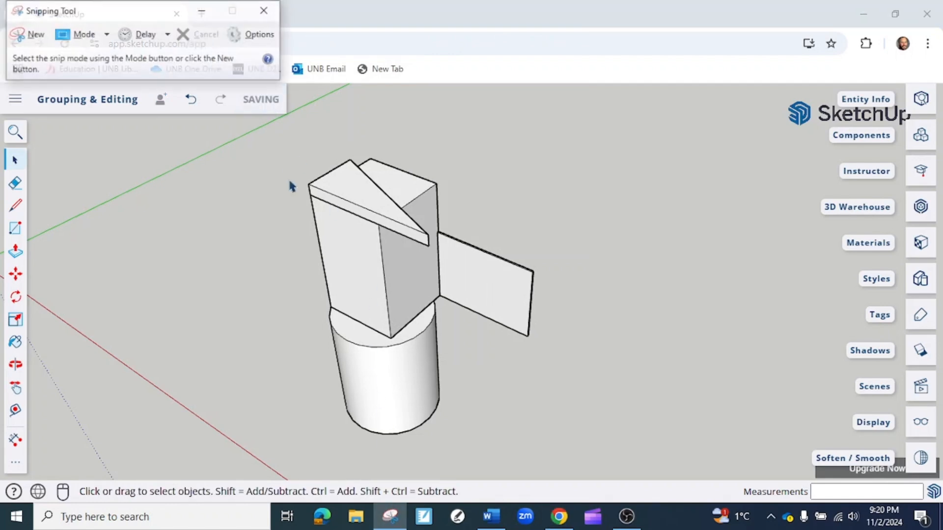
click(28, 34)
drag(278, 138, 554, 458)
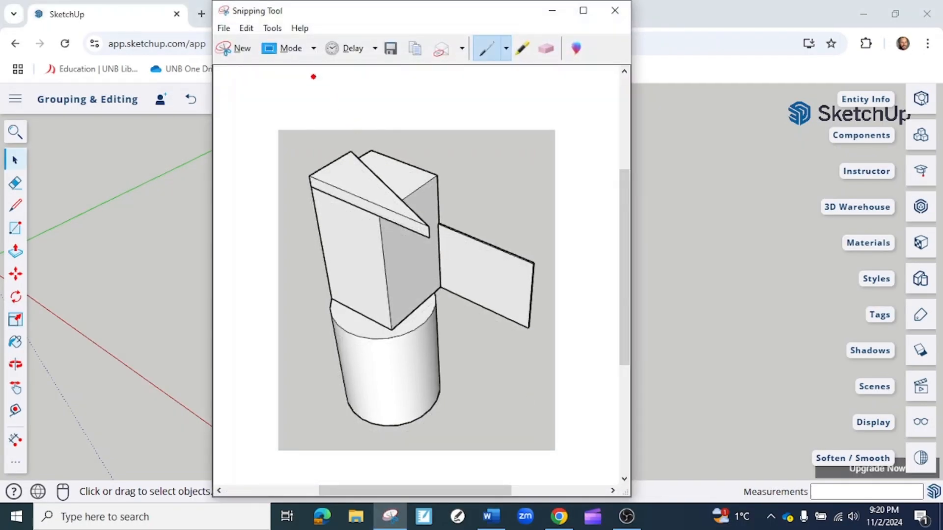
Step: Save the snip to the Desktop as a JPEG named "Grouping & Editing" and close Snipping Tool
click(224, 28)
click(245, 63)
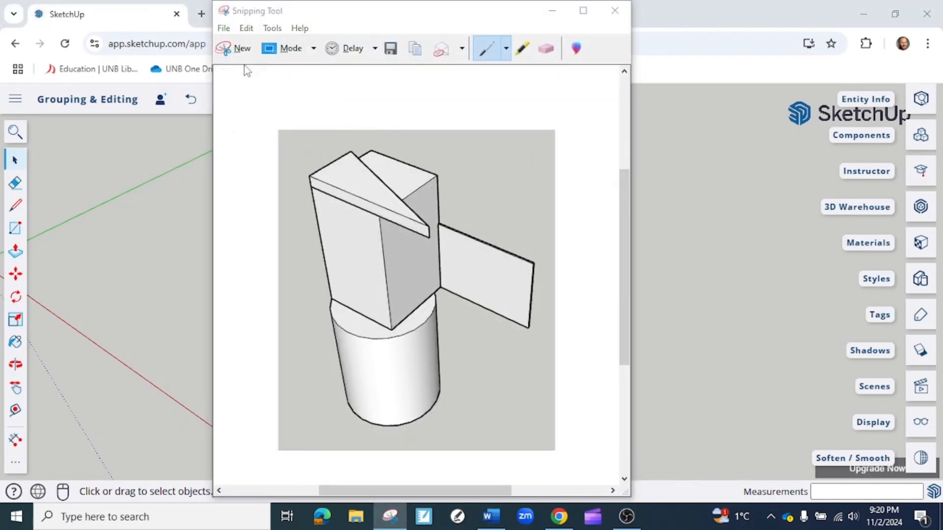
click(278, 199)
click(342, 358)
text(Grouping & Editing)
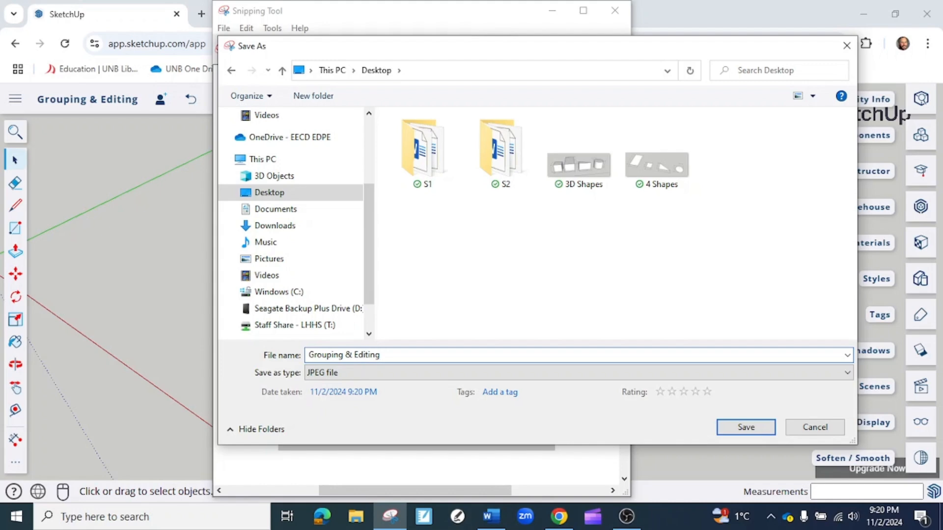
key(Return)
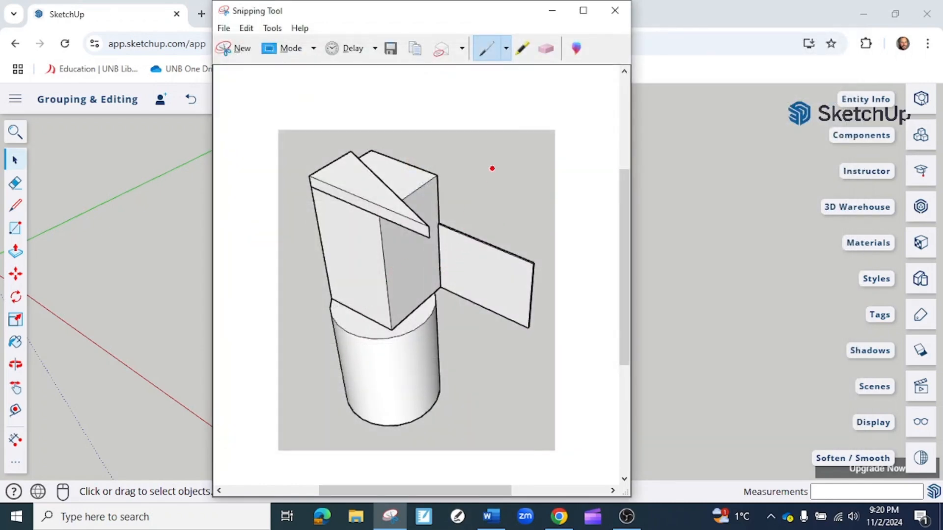
click(620, 19)
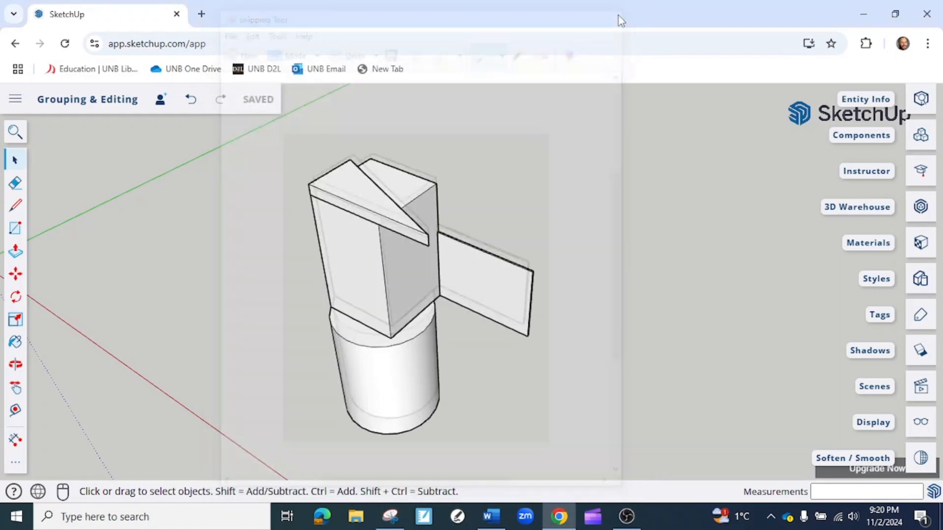